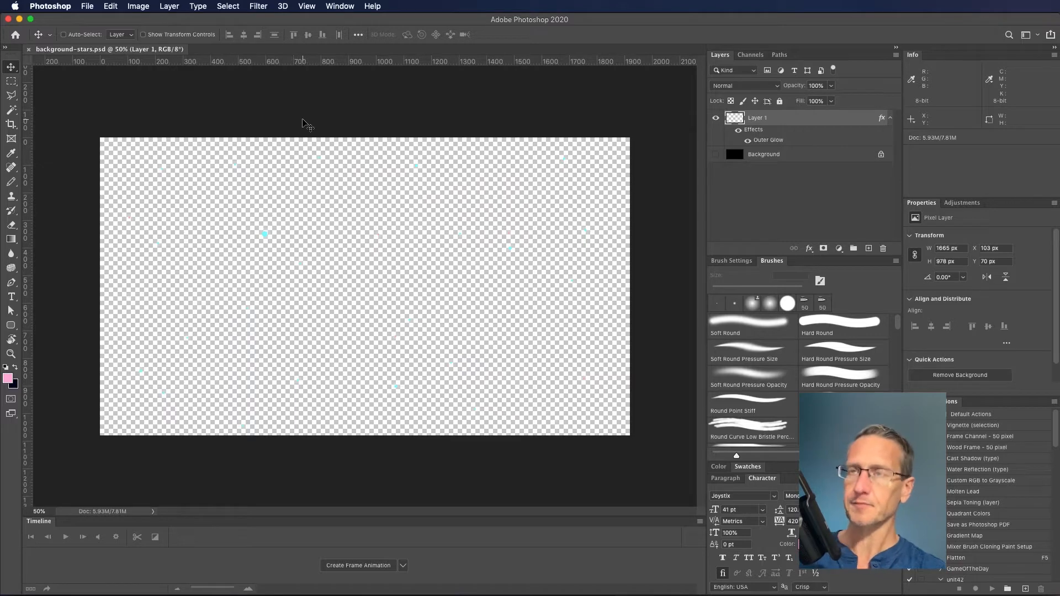
{"action": "key", "text": "Tab"}
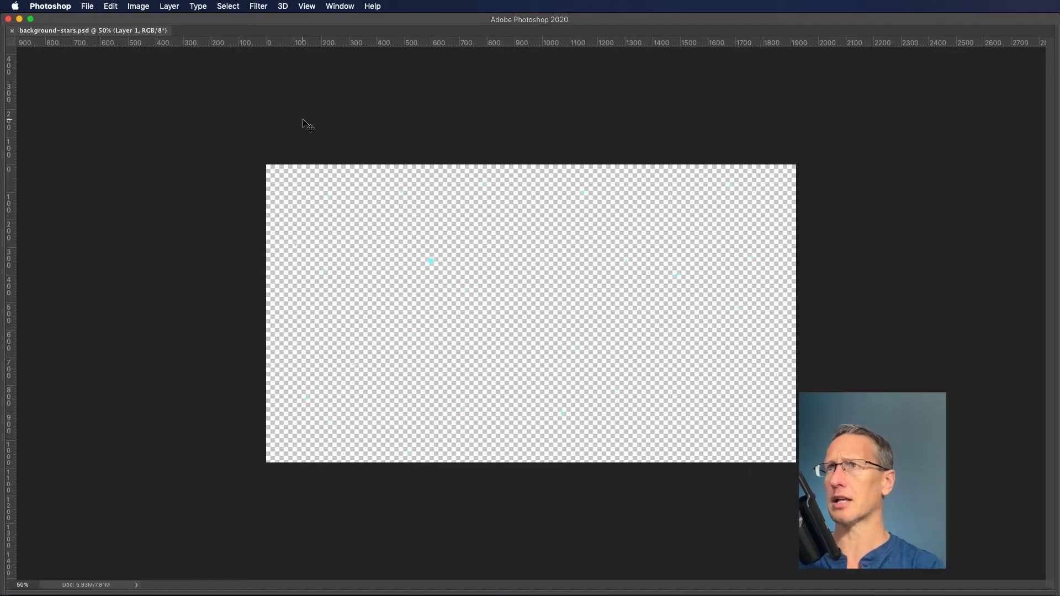
{"action": "key", "text": "super+equal"}
{"action": "key", "text": "super+equal"}
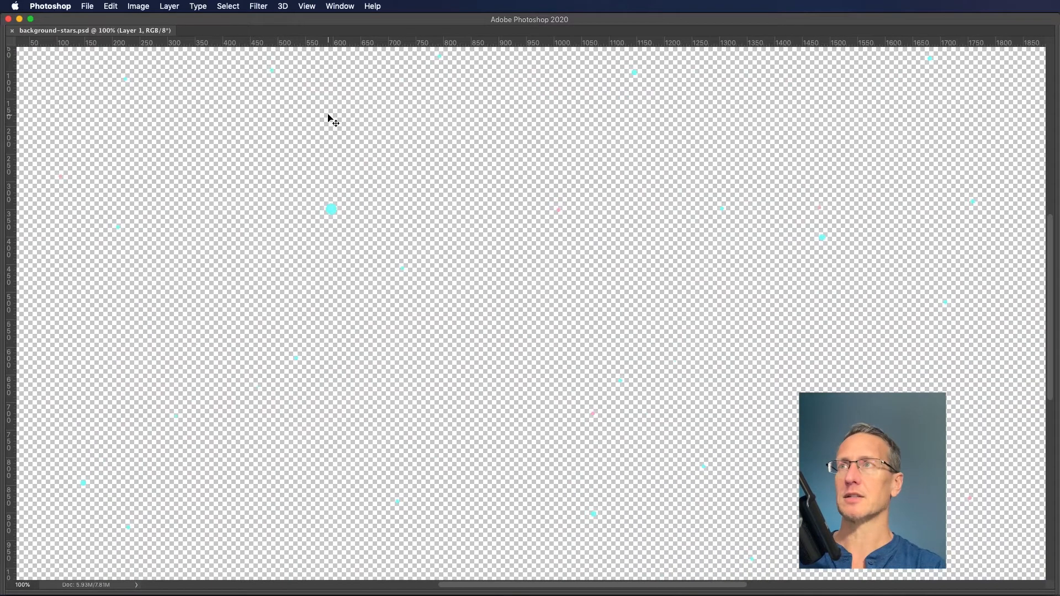
{"action": "left_click_drag", "start_coordinate": [409, 175], "coordinate": [458, 219]}
{"action": "left_click_drag", "start_coordinate": [691, 230], "coordinate": [646, 175]}
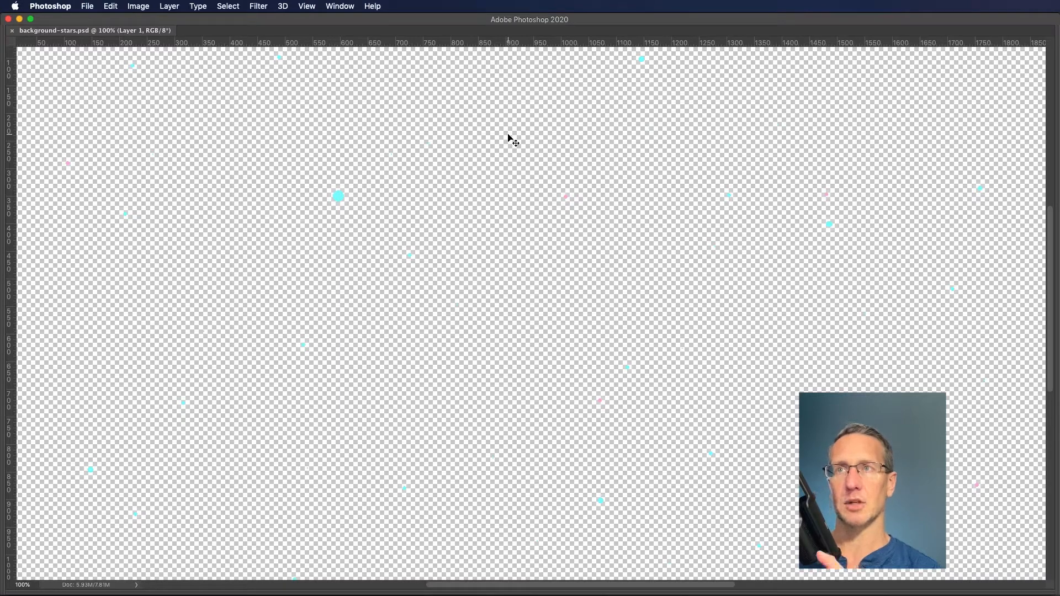
{"action": "key", "text": "Tab"}
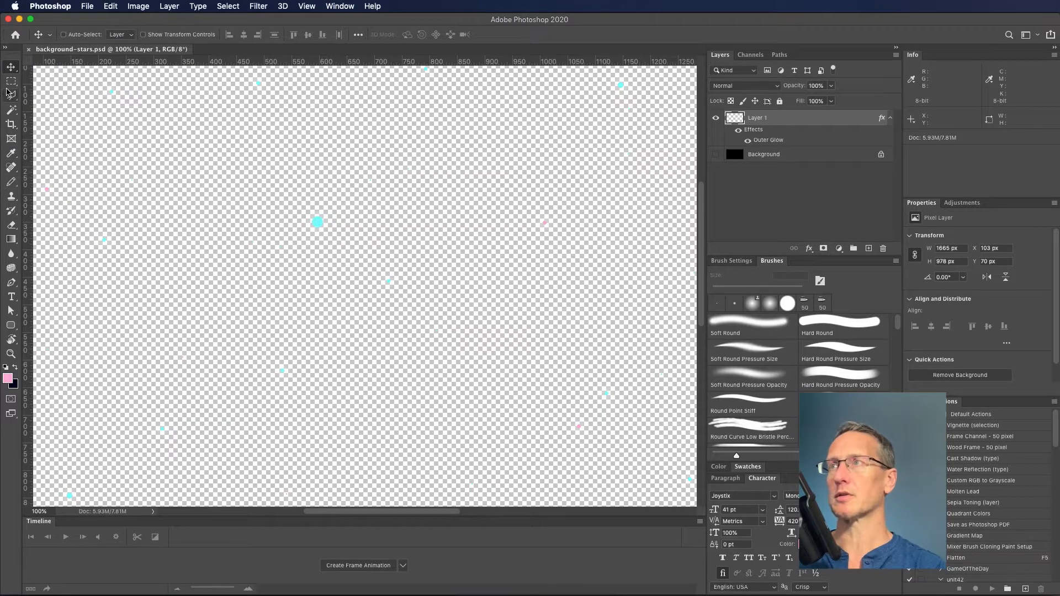
Step: Create a new layer above the star layer and name it enemy
{"action": "left_click", "coordinate": [11, 98]}
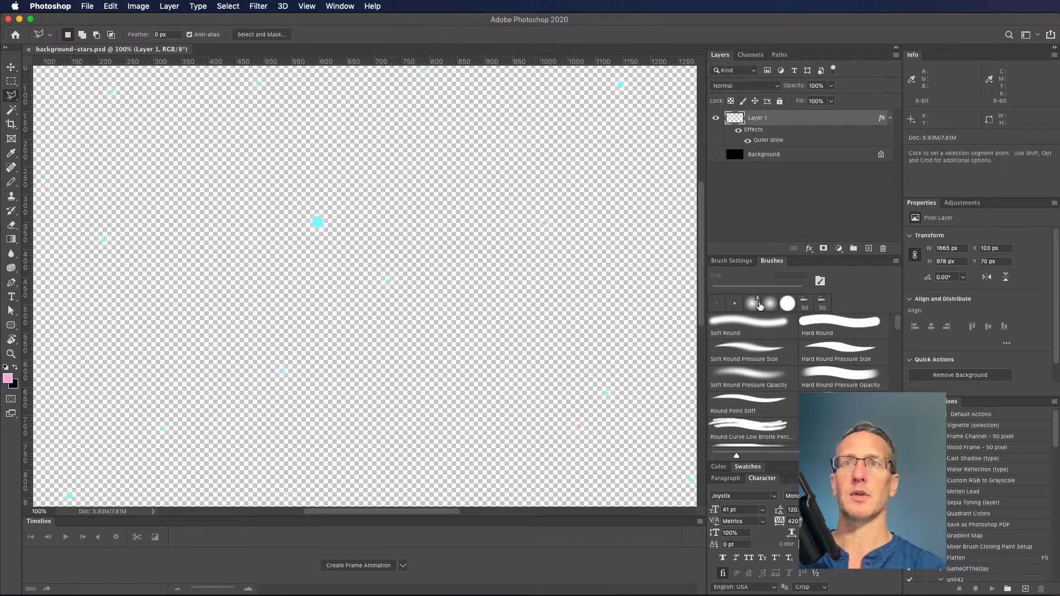
{"action": "left_click", "coordinate": [868, 248]}
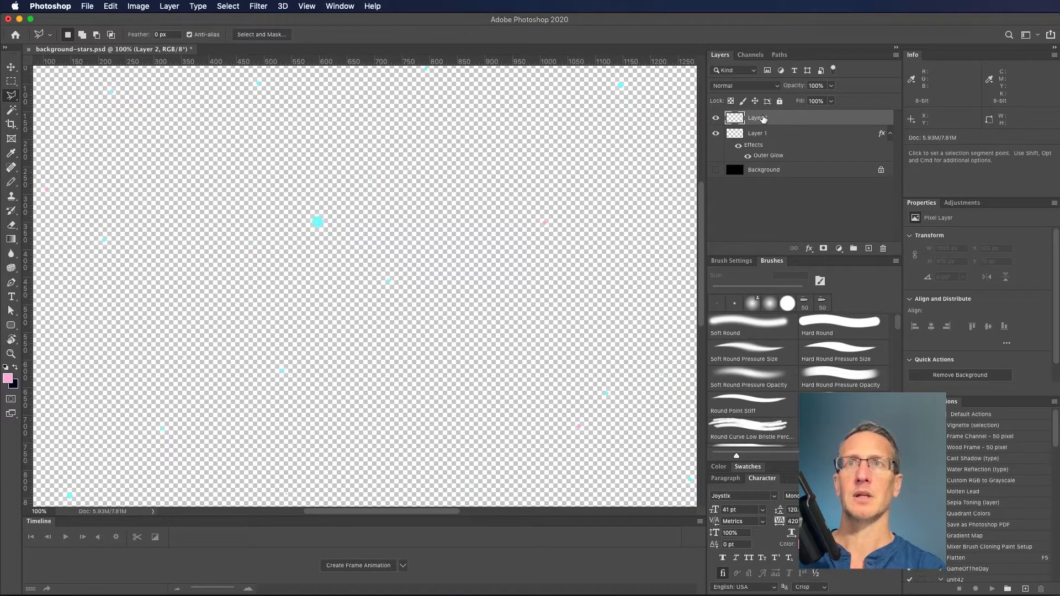
{"action": "double_click", "coordinate": [764, 119]}
{"action": "type", "text": "enemy"}
{"action": "key", "text": "Return"}
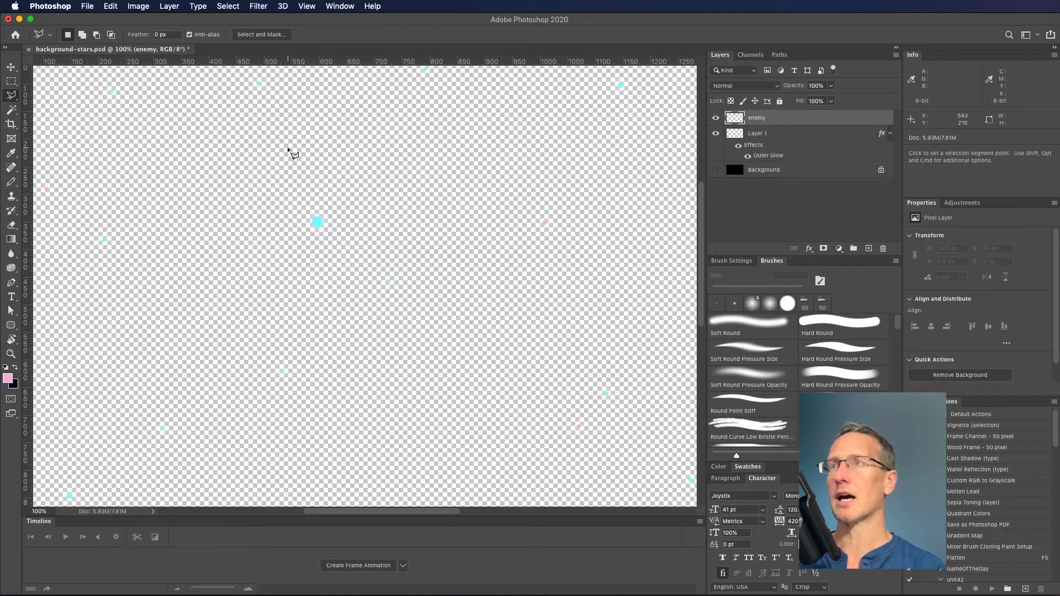
Step: Outline a ship-shaped selection about 68 × 113 px with the Polygonal Lasso, with two upper prongs, a square notch and two pointed legs
{"action": "left_click", "coordinate": [11, 67]}
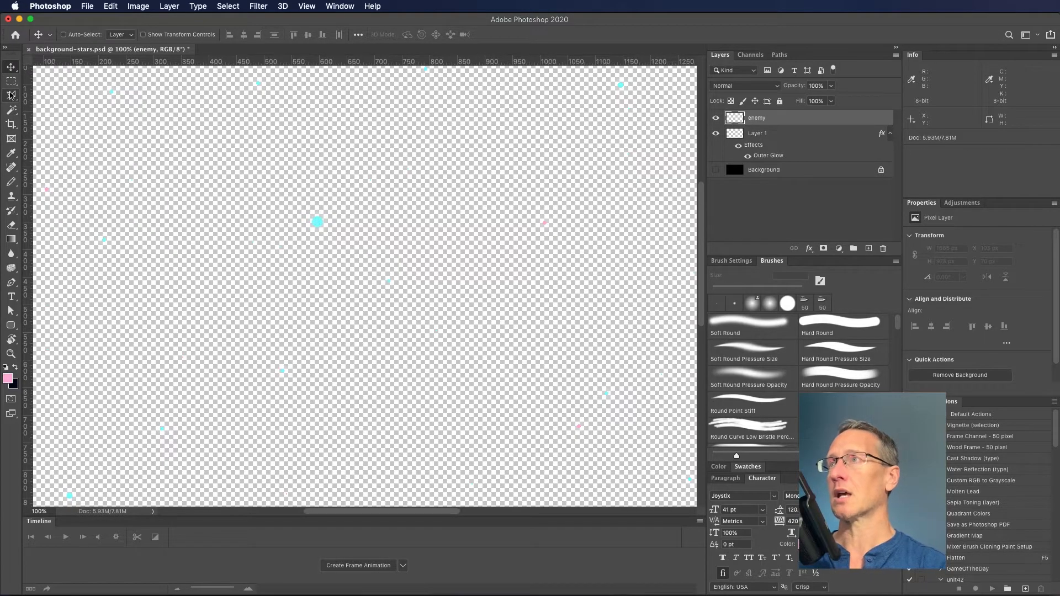
{"action": "left_click", "coordinate": [11, 95]}
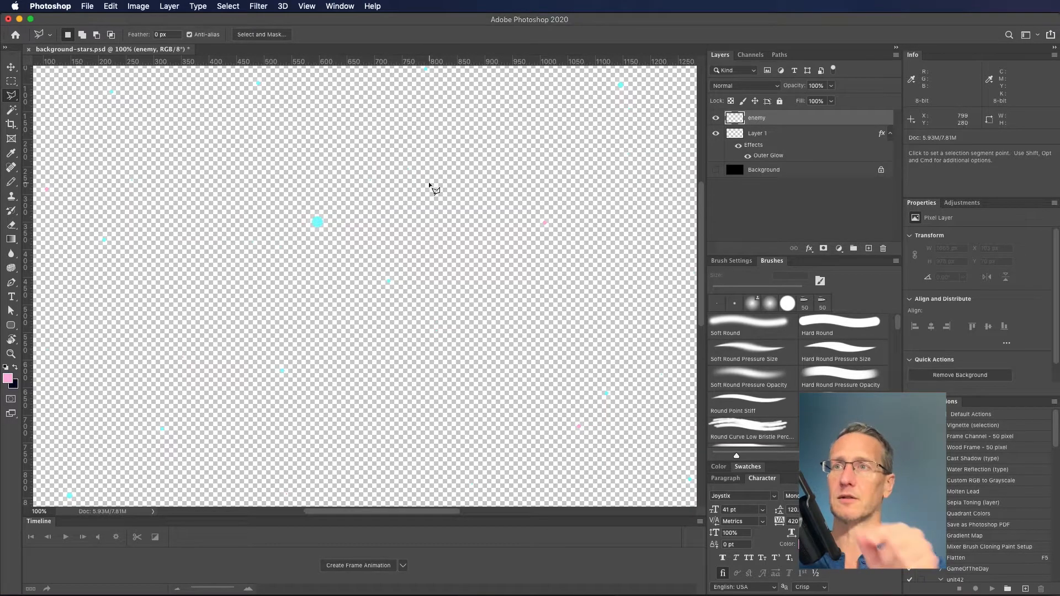
{"action": "left_click", "coordinate": [451, 145]}
{"action": "left_click", "coordinate": [440, 113]}
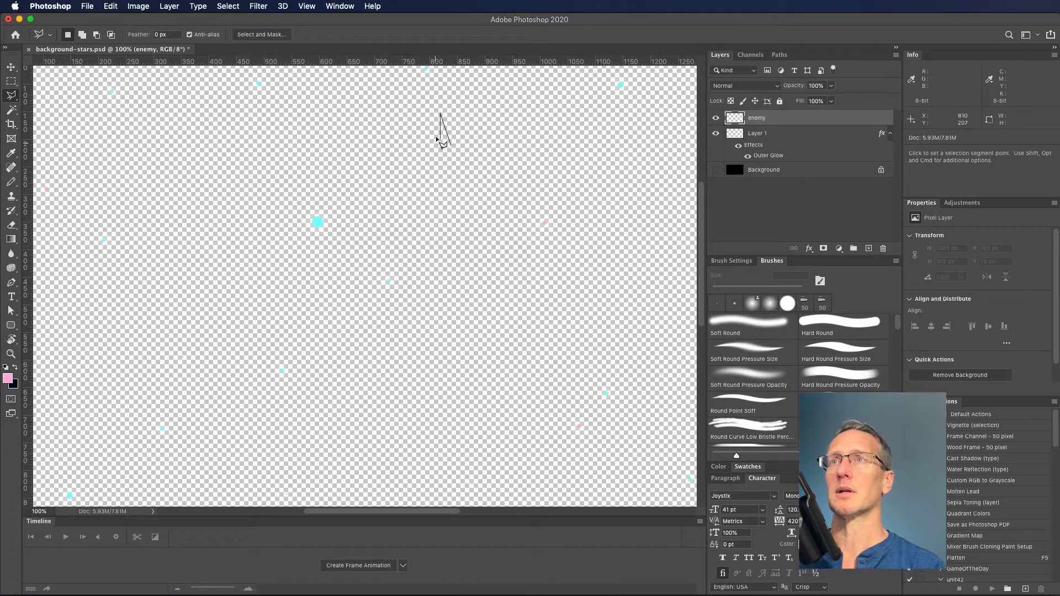
{"action": "left_click", "coordinate": [439, 135]}
{"action": "left_click", "coordinate": [425, 134]}
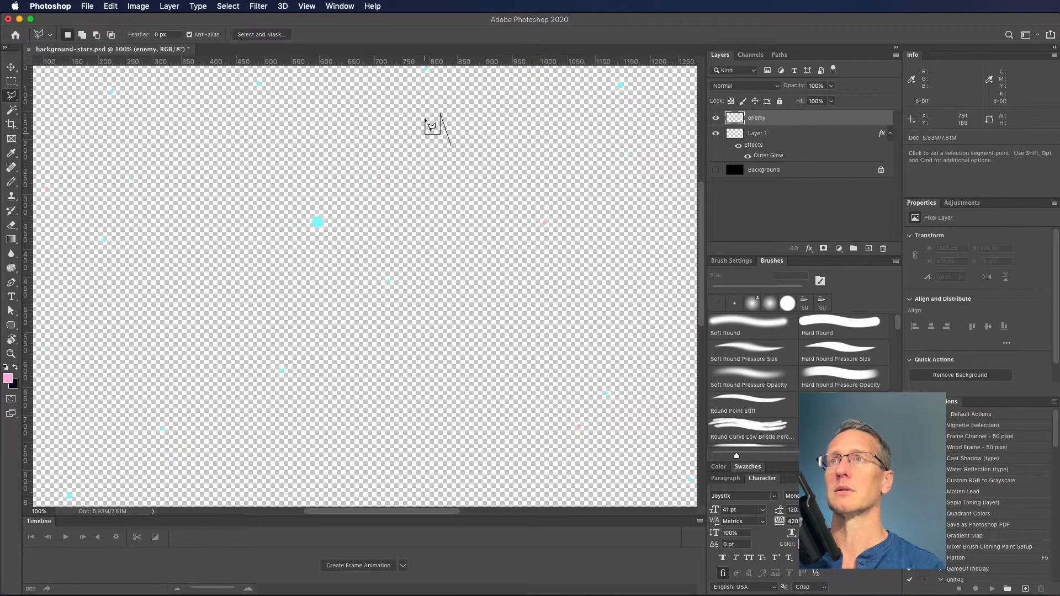
{"action": "left_click", "coordinate": [425, 113]}
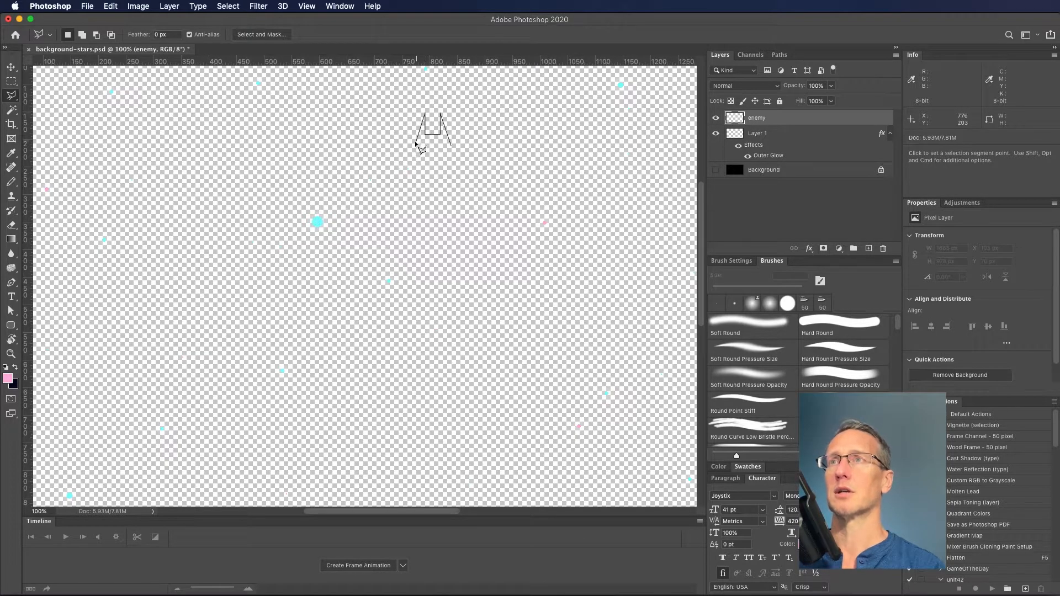
{"action": "left_click", "coordinate": [415, 145]}
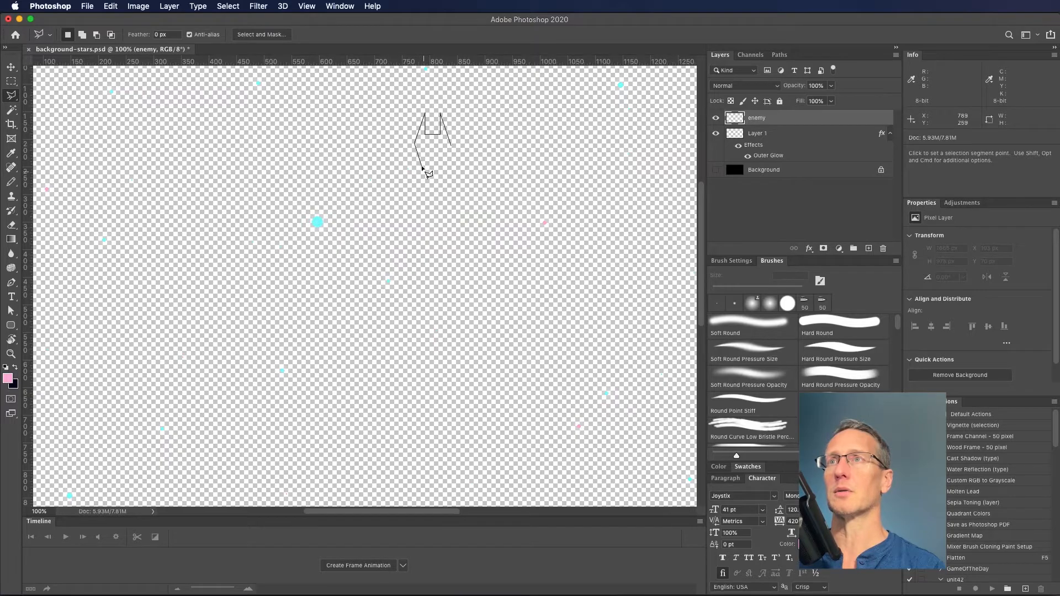
{"action": "left_click", "coordinate": [422, 175]}
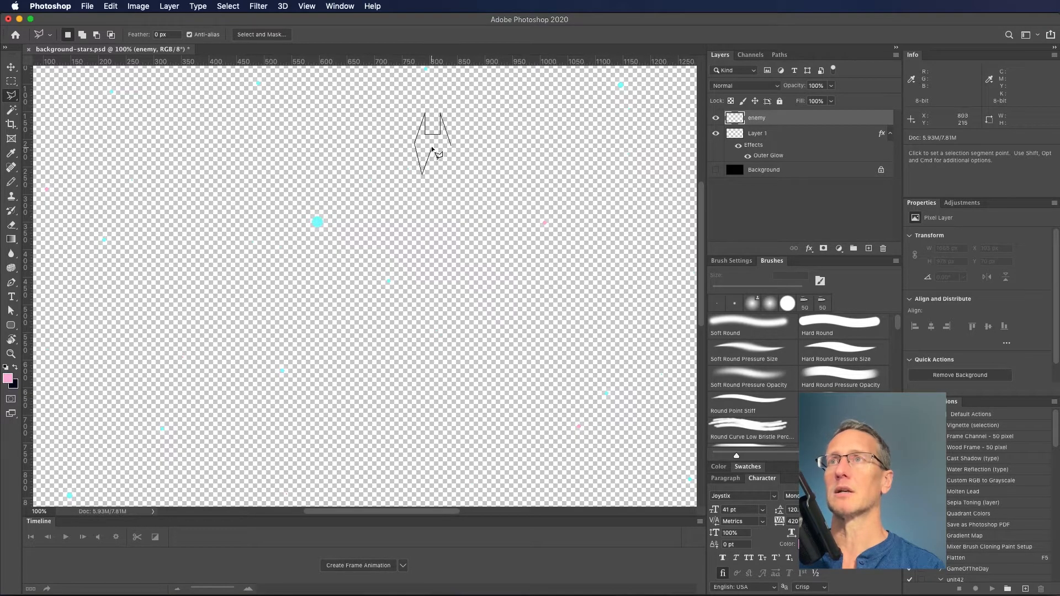
{"action": "left_click", "coordinate": [441, 175]}
{"action": "left_click", "coordinate": [451, 144]}
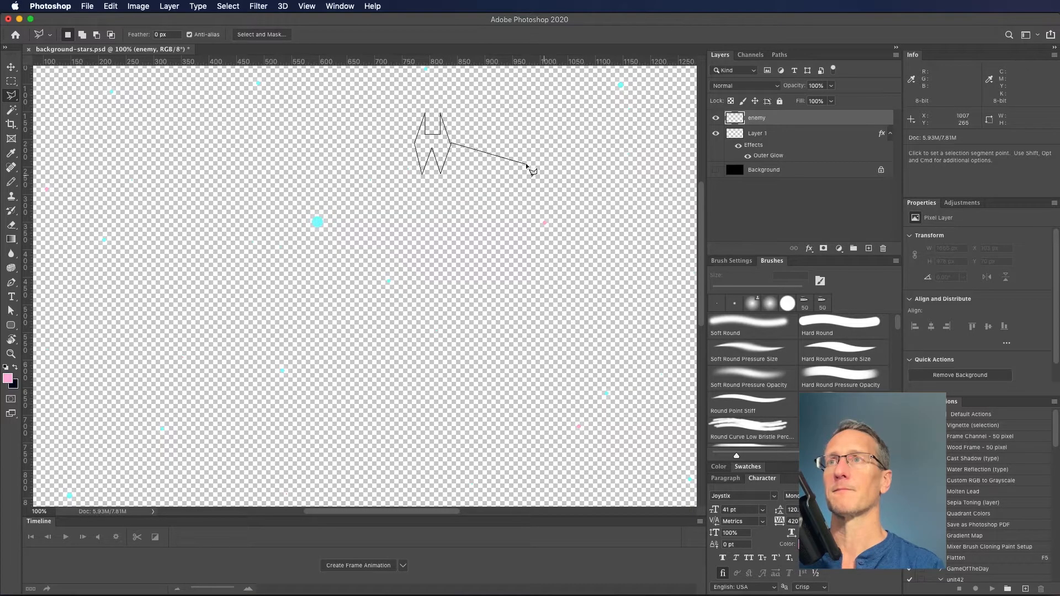
{"action": "double_click", "coordinate": [453, 147]}
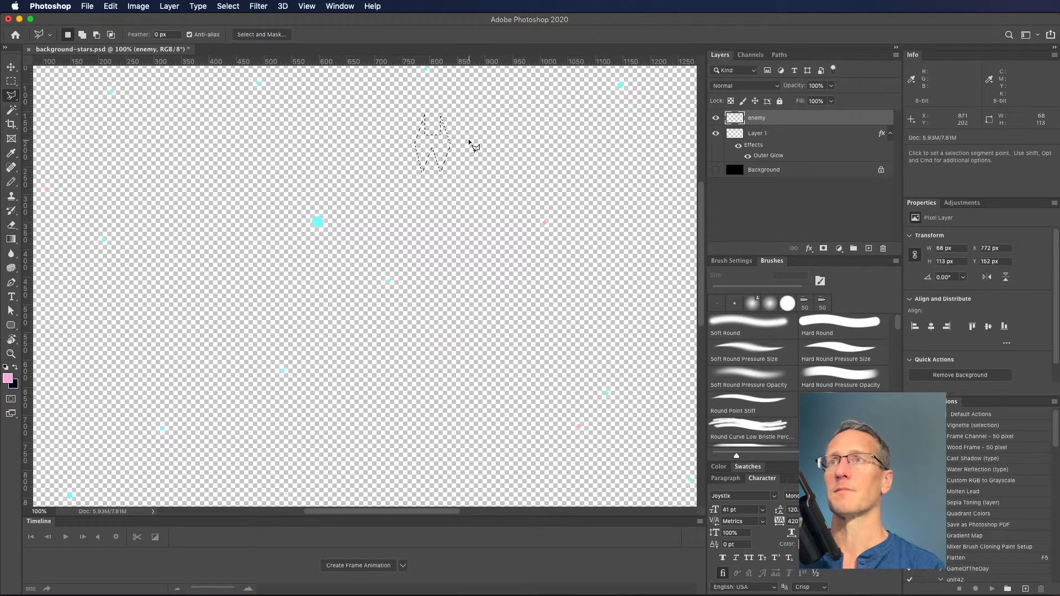
Step: Show the black Background layer behind the ship selection
{"action": "key", "text": "super+equal"}
{"action": "left_click_drag", "start_coordinate": [428, 149], "coordinate": [397, 387]}
{"action": "left_click_drag", "start_coordinate": [448, 206], "coordinate": [452, 283]}
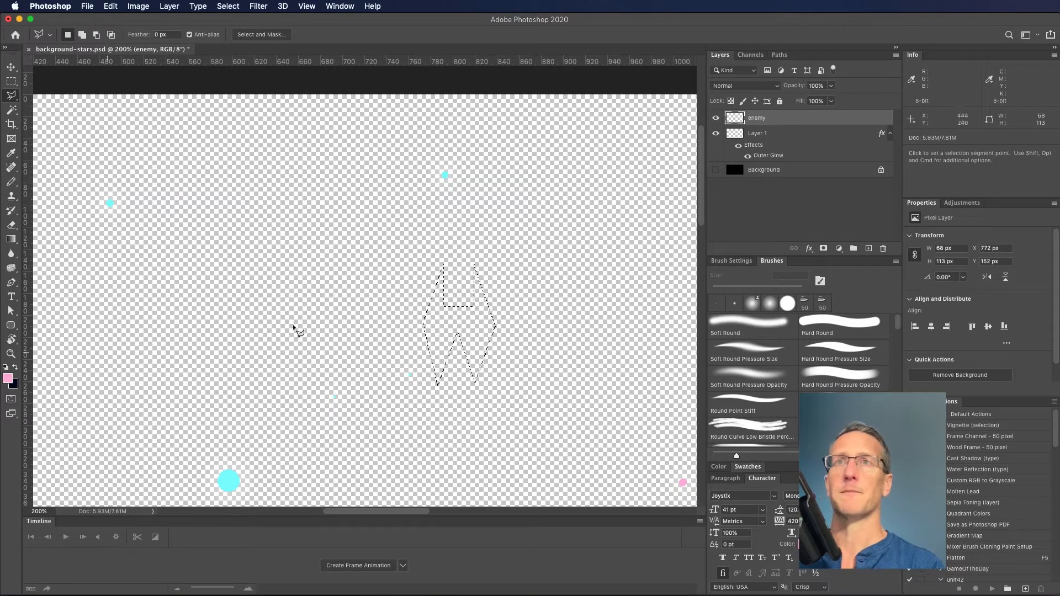
{"action": "left_click", "coordinate": [716, 170]}
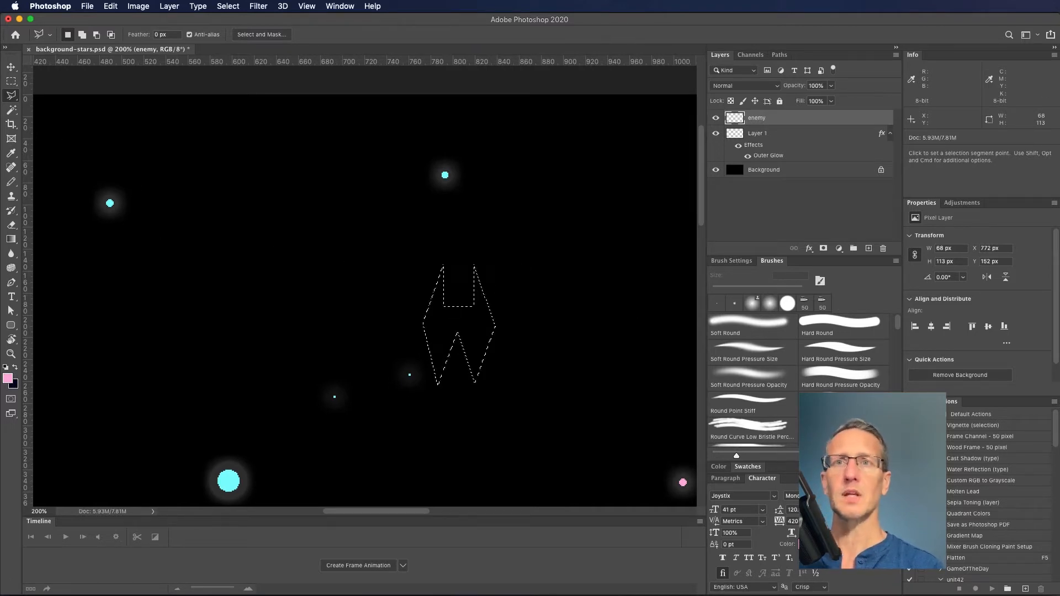
Step: Set the foreground color to orange ff7200, keeping the Polygonal Lasso as the active tool
{"action": "left_click", "coordinate": [8, 379]}
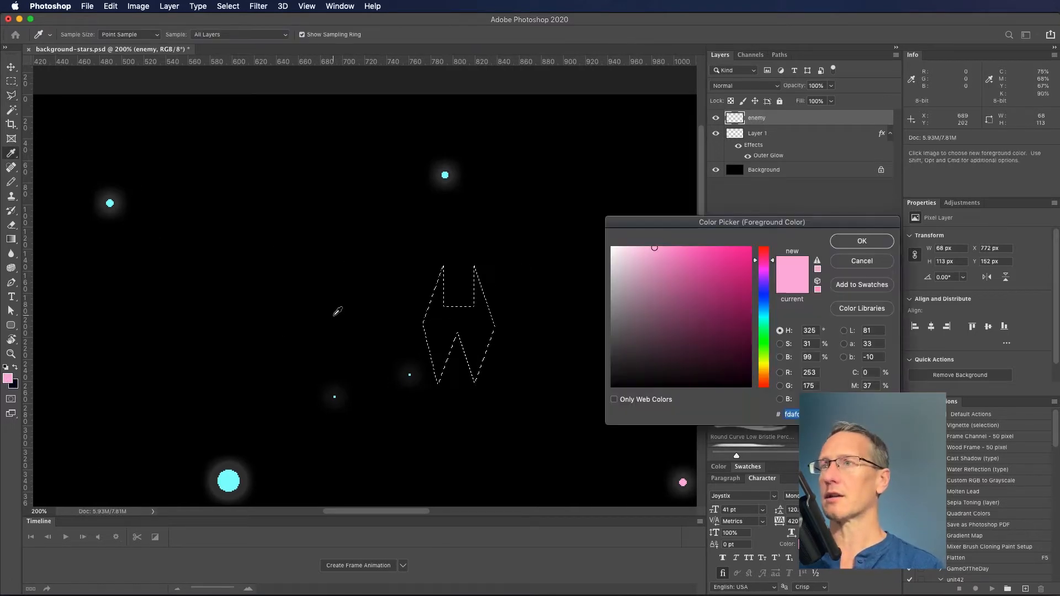
{"action": "left_click_drag", "start_coordinate": [658, 223], "coordinate": [625, 222]}
{"action": "left_click_drag", "start_coordinate": [735, 355], "coordinate": [737, 368]}
{"action": "mouse_move", "coordinate": [690, 255]}
{"action": "left_mouse_down"}
{"action": "mouse_move", "coordinate": [733, 278]}
{"action": "mouse_move", "coordinate": [734, 243]}
{"action": "left_mouse_up"}
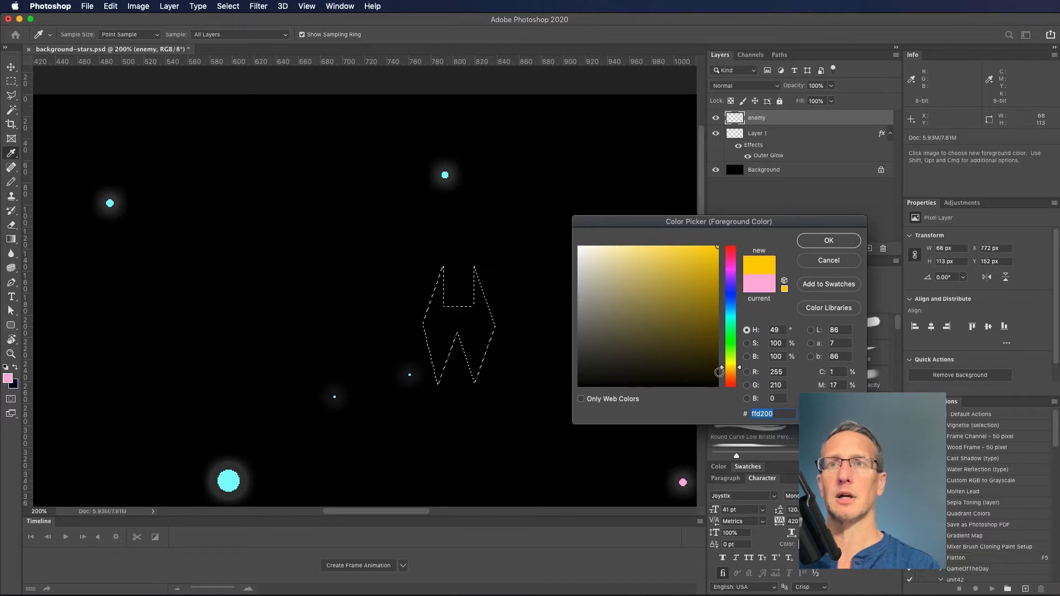
{"action": "left_click_drag", "start_coordinate": [723, 367], "coordinate": [723, 378]}
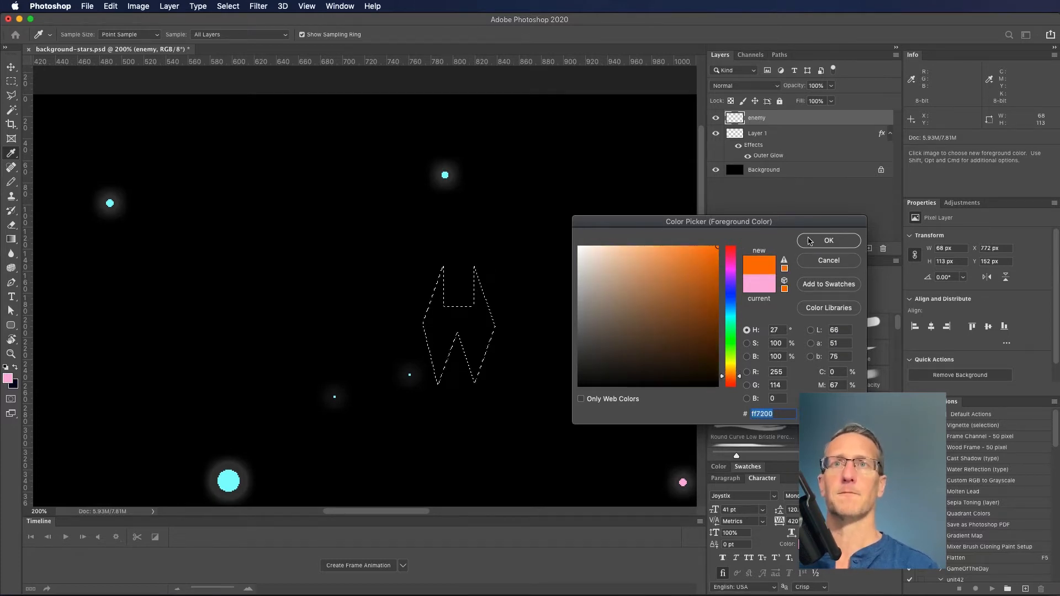
{"action": "left_click", "coordinate": [828, 240]}
{"action": "key", "text": "l"}
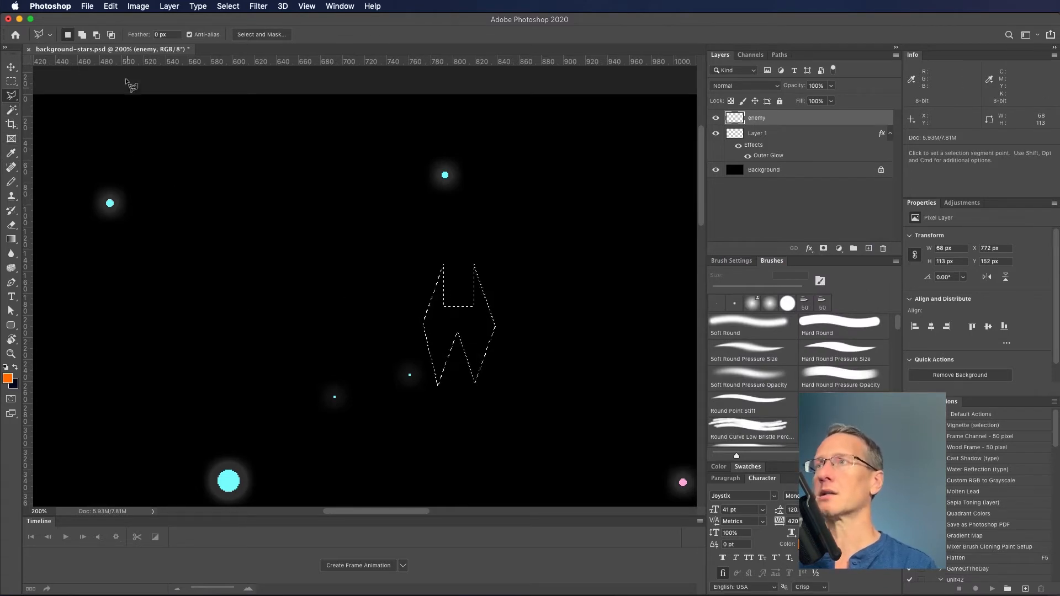
Step: Fill the ship selection on the enemy layer with the orange foreground color and deselect it
{"action": "left_click", "coordinate": [110, 6]}
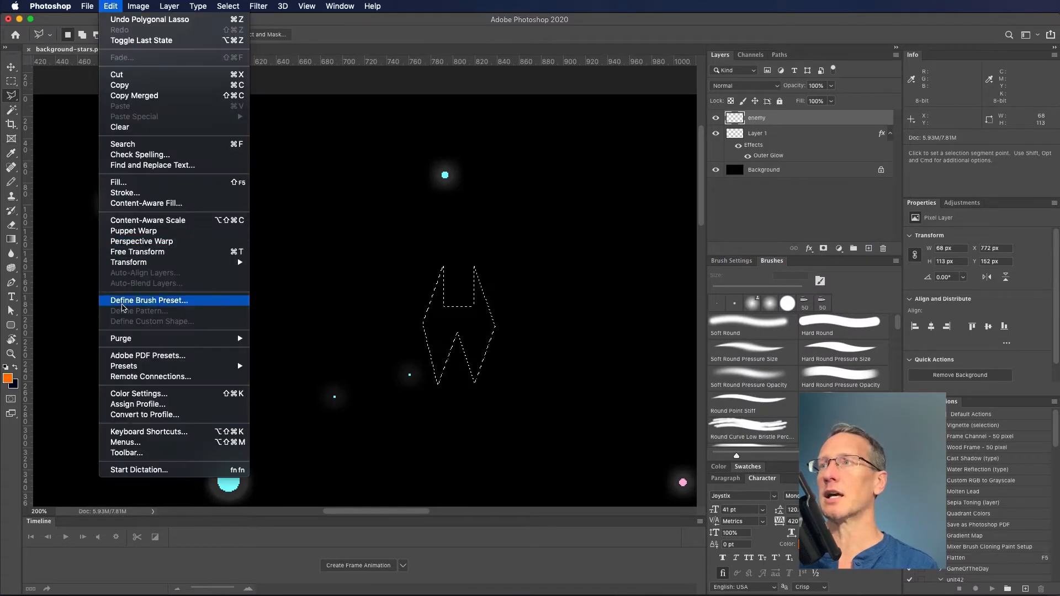
{"action": "key", "text": "Escape"}
{"action": "key", "text": "alt+BackSpace"}
{"action": "key", "text": "super+d"}
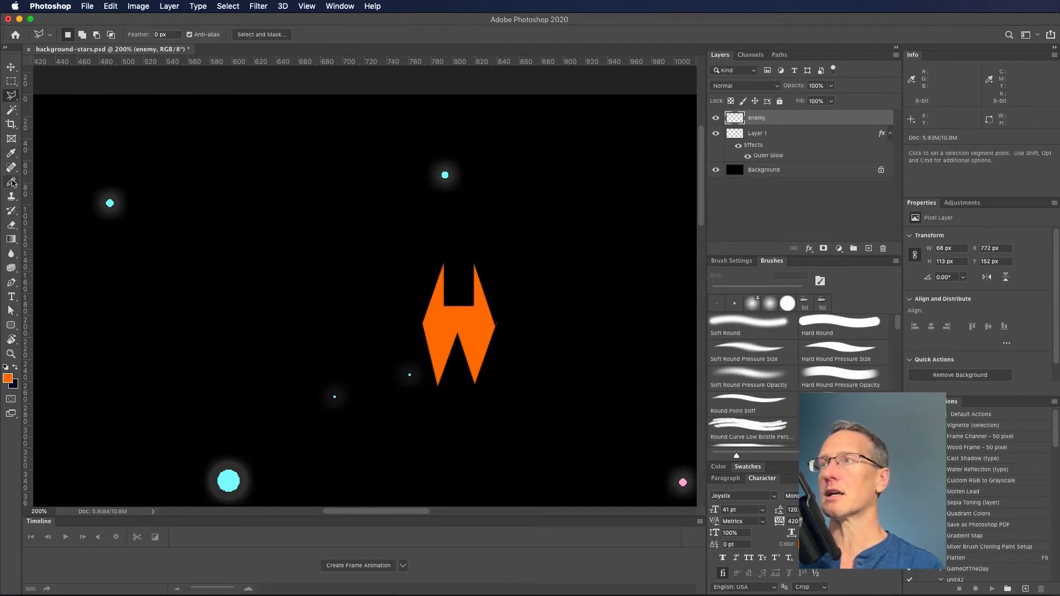
Step: Add a dark brown diamond about 26 × 16 px to the ship's centre by filling a polygonal selection, and deselect it
{"action": "left_click", "coordinate": [458, 308]}
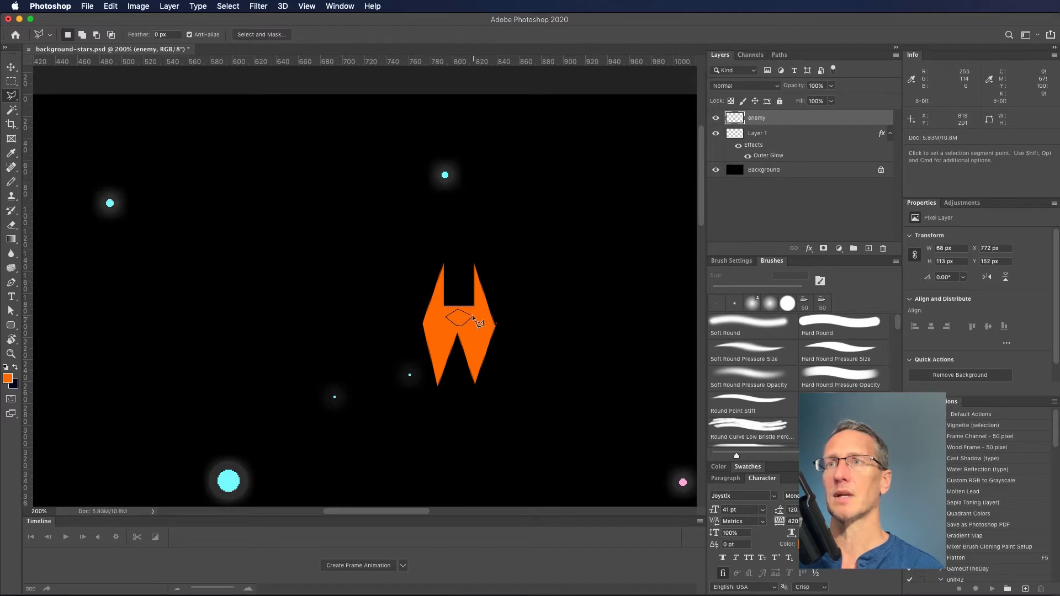
{"action": "left_click", "coordinate": [470, 316]}
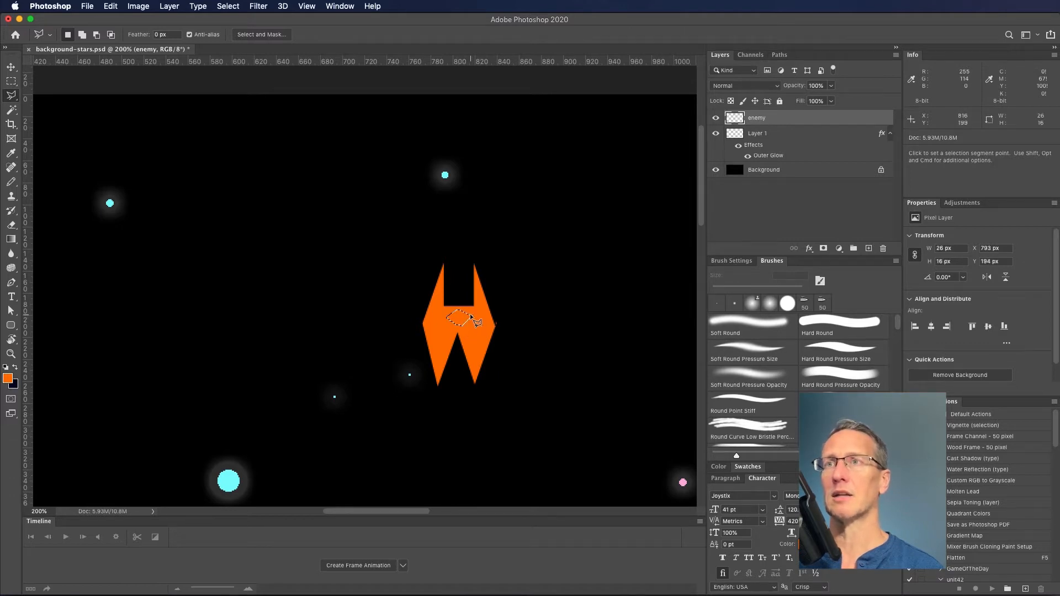
{"action": "left_click", "coordinate": [8, 378]}
{"action": "left_click_drag", "start_coordinate": [718, 287], "coordinate": [717, 311]}
{"action": "left_click", "coordinate": [828, 240]}
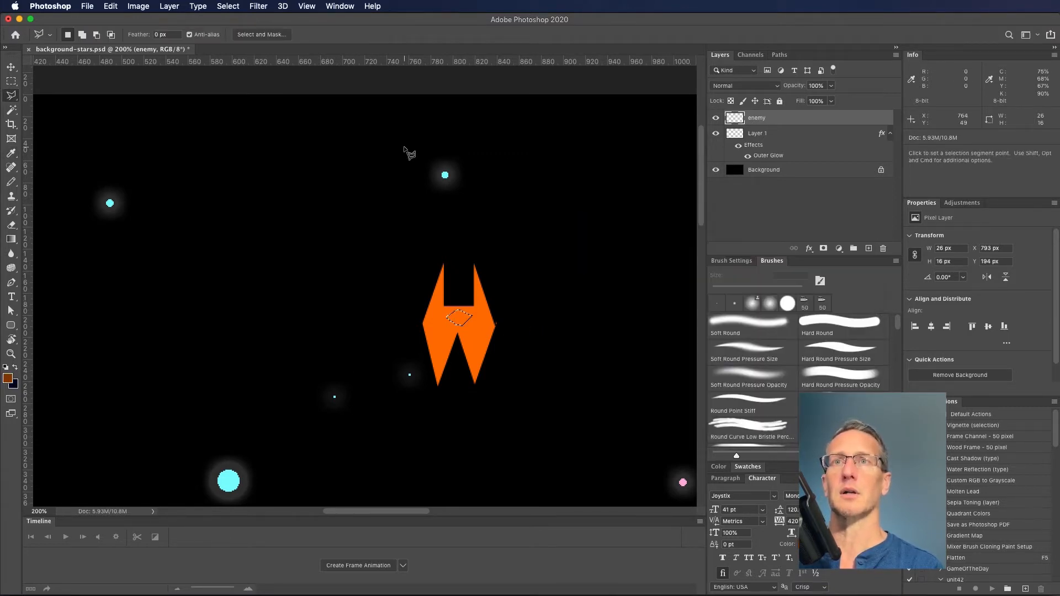
{"action": "left_click", "coordinate": [138, 6]}
{"action": "mouse_move", "coordinate": [110, 6]}
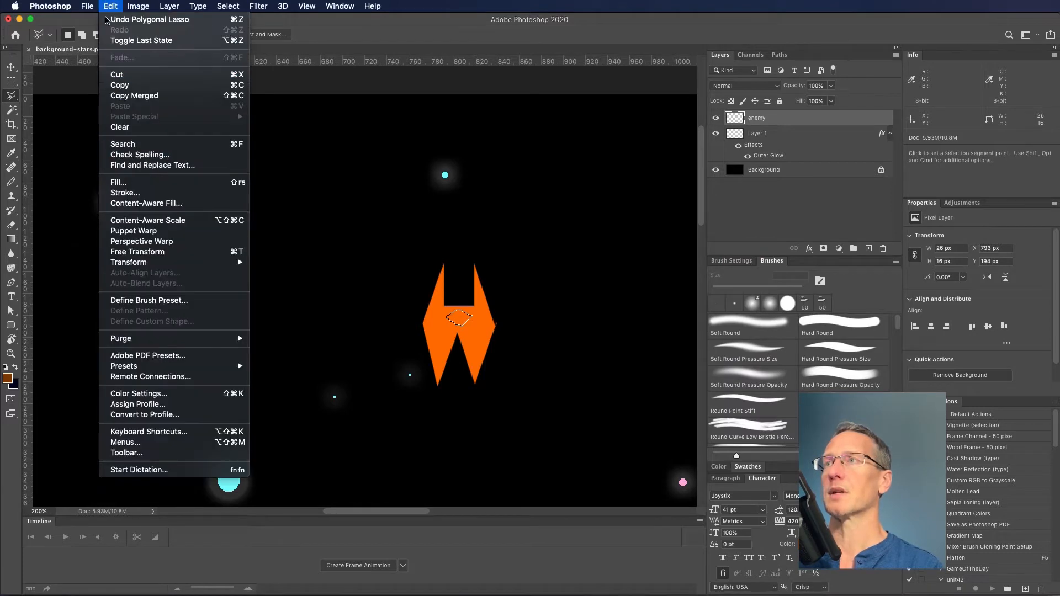
{"action": "left_click", "coordinate": [124, 182]}
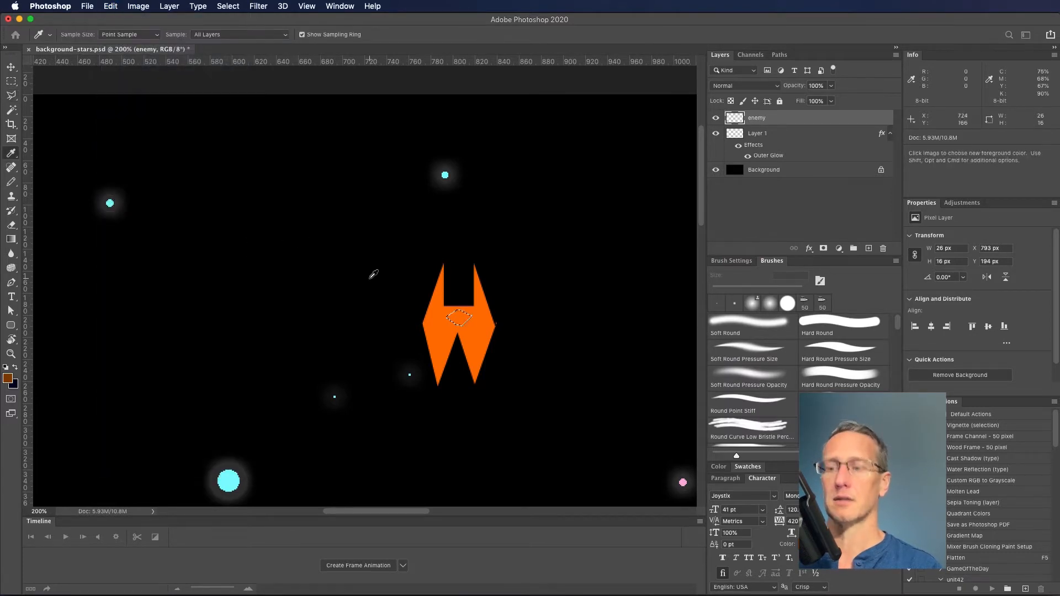
{"action": "key", "text": "alt+BackSpace"}
{"action": "key", "text": "l"}
{"action": "key", "text": "super+d"}
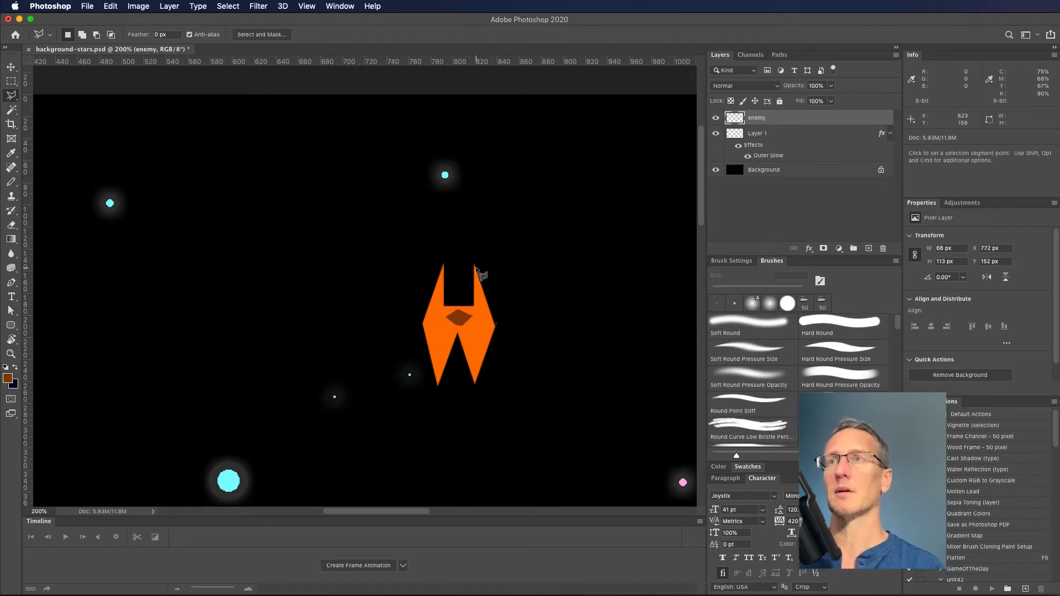
Step: Lock the enemy layer's transparent pixels and outline the ship's inner body with a polygonal selection about 46 × 120 px
{"action": "left_click", "coordinate": [732, 101]}
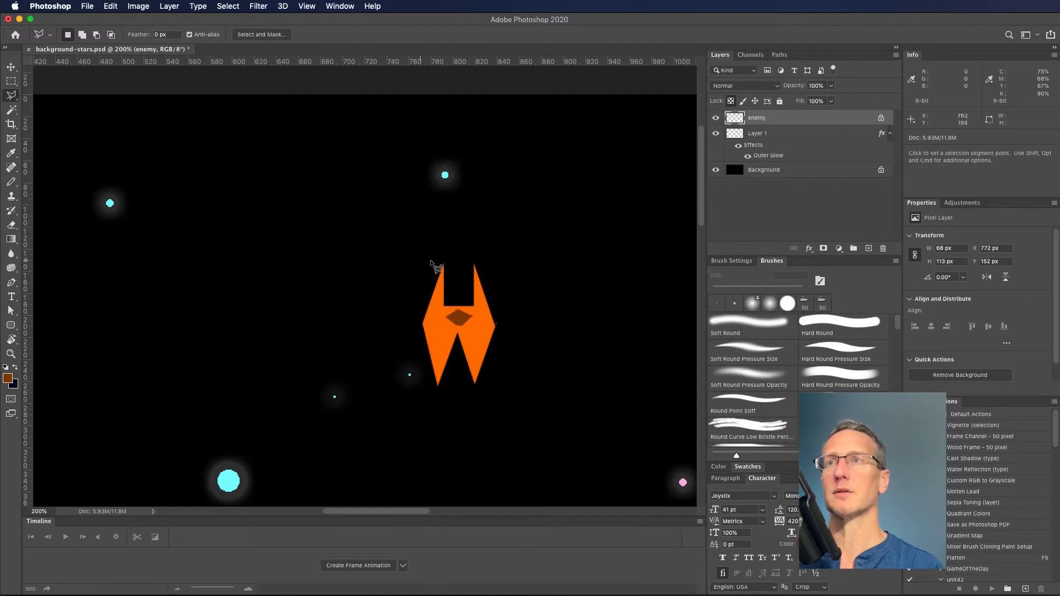
{"action": "left_click", "coordinate": [474, 261]}
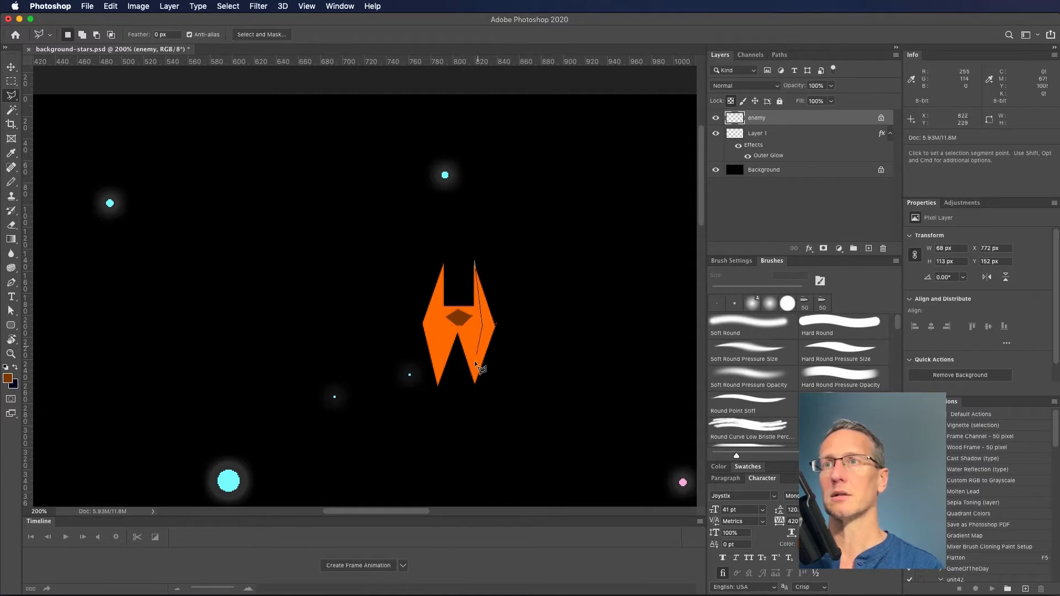
{"action": "left_click", "coordinate": [474, 386]}
{"action": "left_click", "coordinate": [470, 326]}
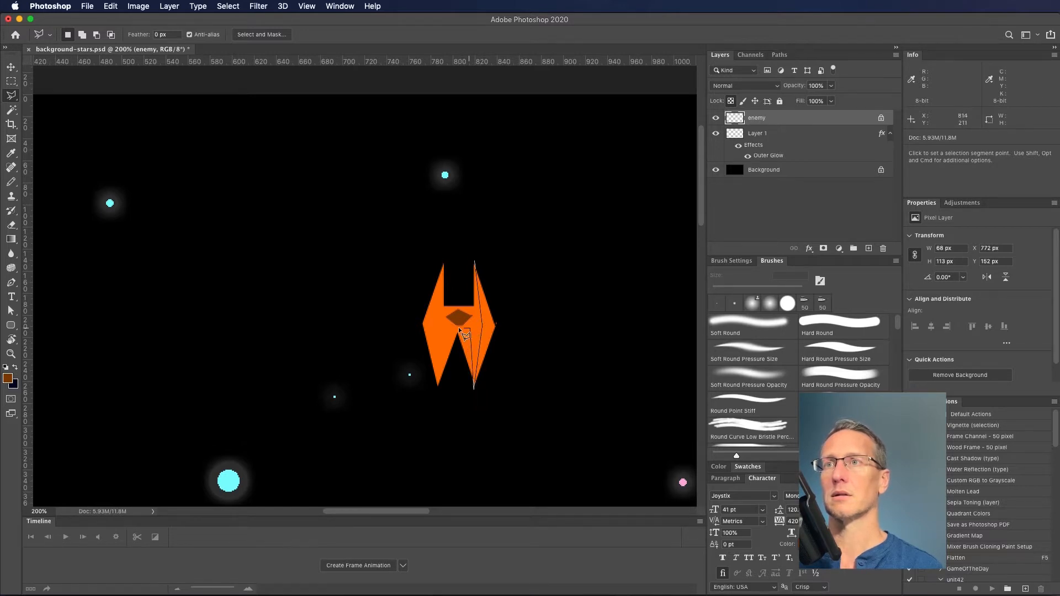
{"action": "left_click", "coordinate": [446, 328]}
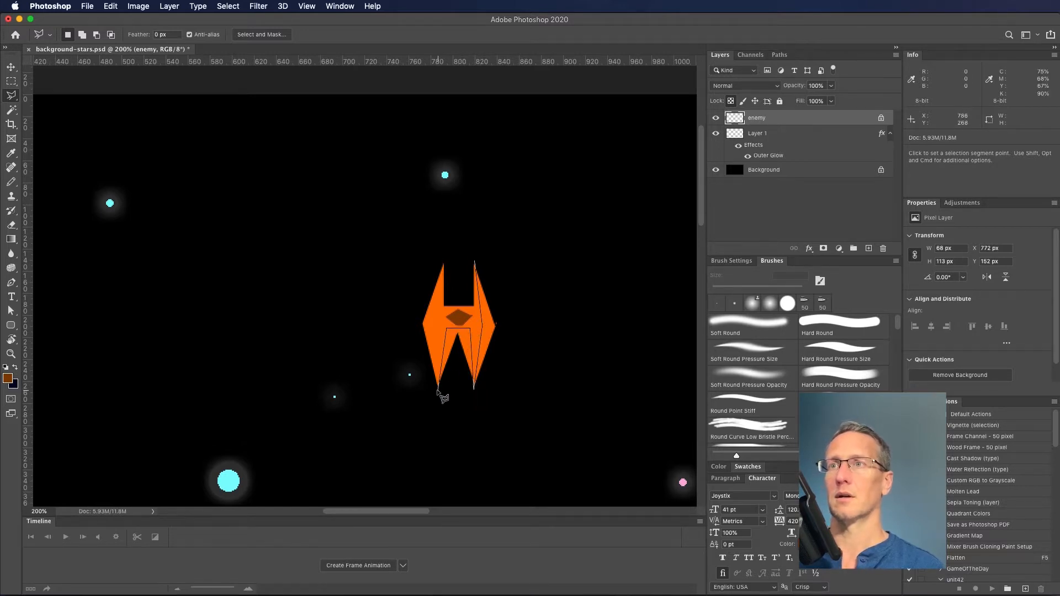
{"action": "left_click", "coordinate": [437, 389]}
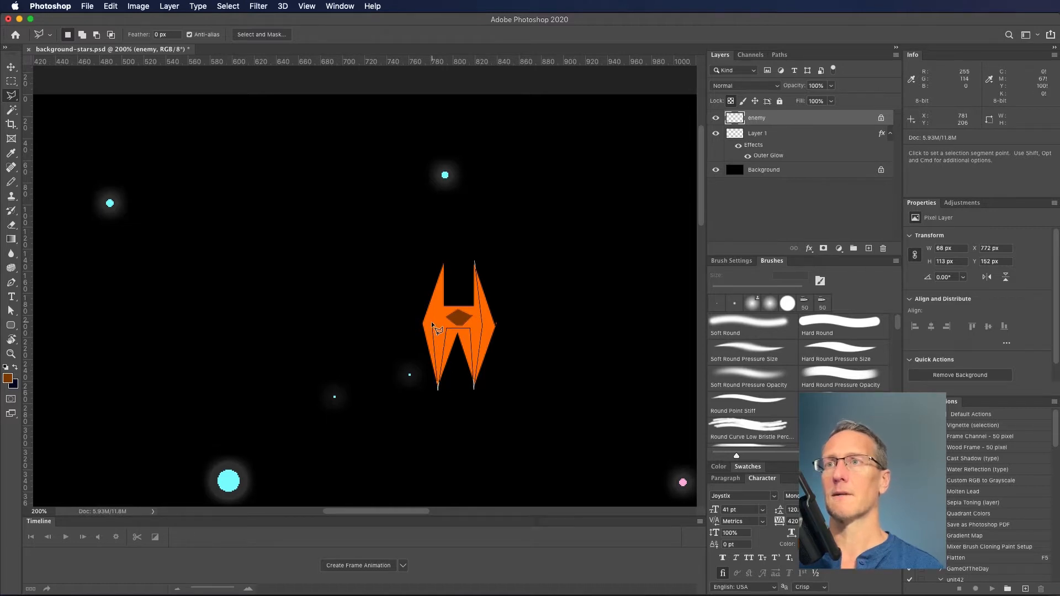
{"action": "left_click", "coordinate": [445, 259]}
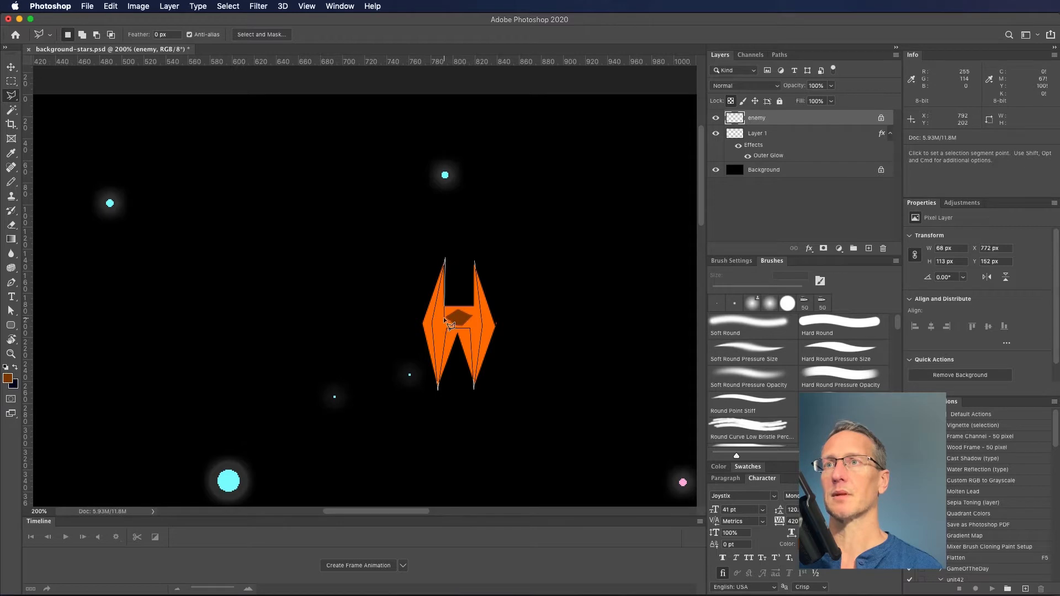
{"action": "left_click", "coordinate": [445, 306]}
{"action": "left_click", "coordinate": [468, 300]}
{"action": "left_click", "coordinate": [474, 261]}
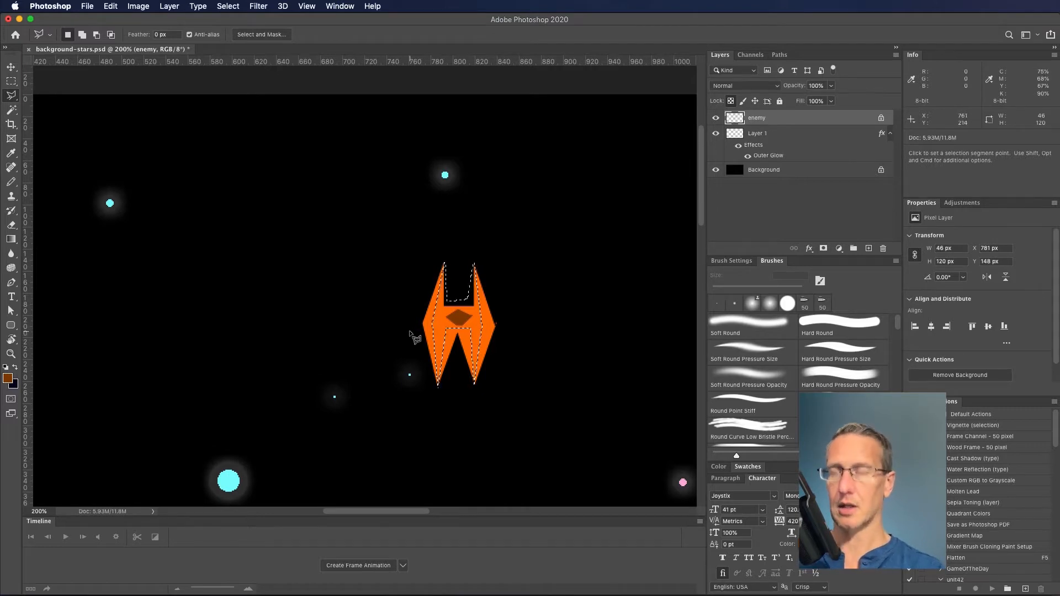
Step: Darken the selected inner body by lowering its lightness with Hue/Saturation, and deselect it
{"action": "key", "text": "super+u"}
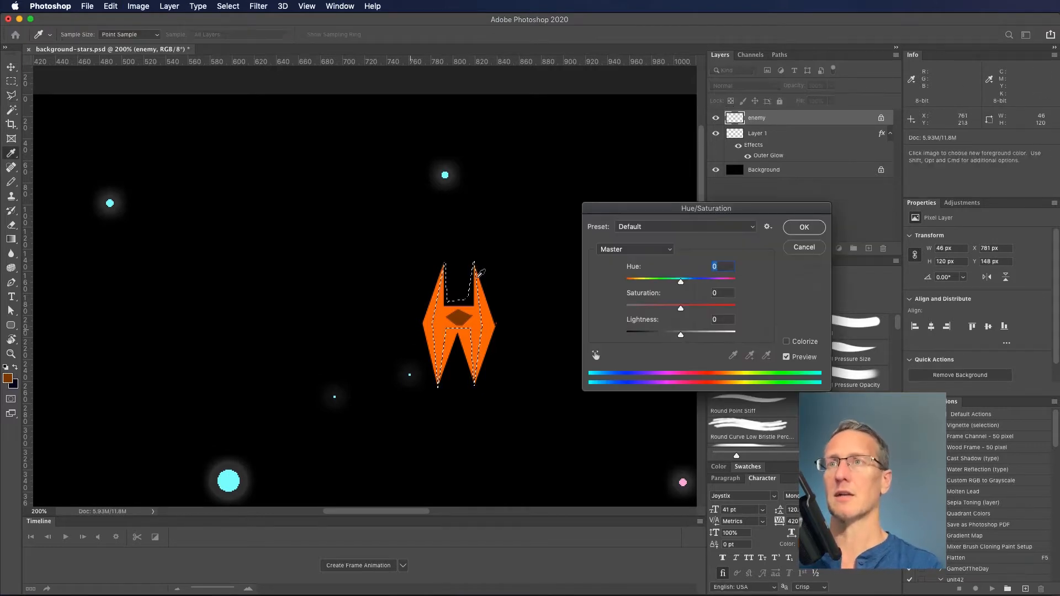
{"action": "left_click_drag", "start_coordinate": [642, 209], "coordinate": [584, 250]}
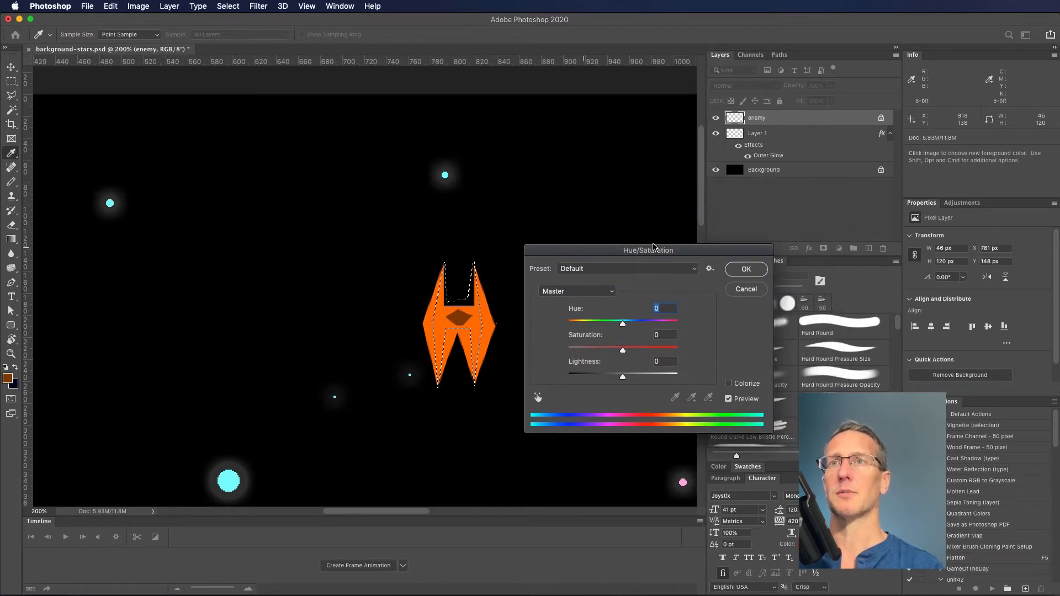
{"action": "left_click_drag", "start_coordinate": [622, 377], "coordinate": [611, 377]}
{"action": "left_click", "coordinate": [738, 268]}
{"action": "key", "text": "super+d"}
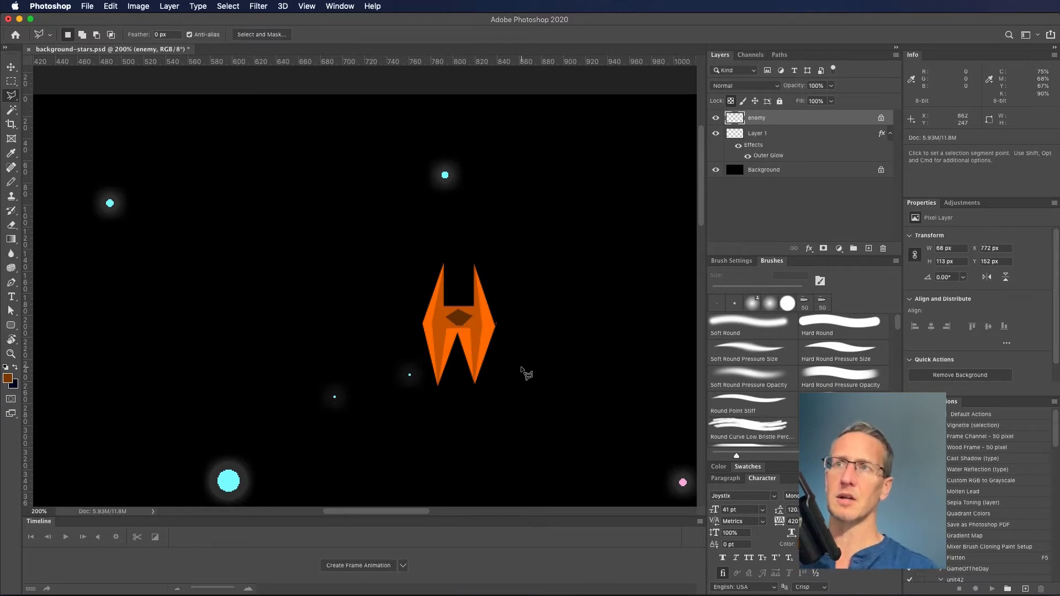
Step: Copy the whole enemy ship with a rectangular selection and paste it into a new 68 × 113 px document
{"action": "key", "text": "m"}
{"action": "left_click_drag", "start_coordinate": [415, 240], "coordinate": [539, 460]}
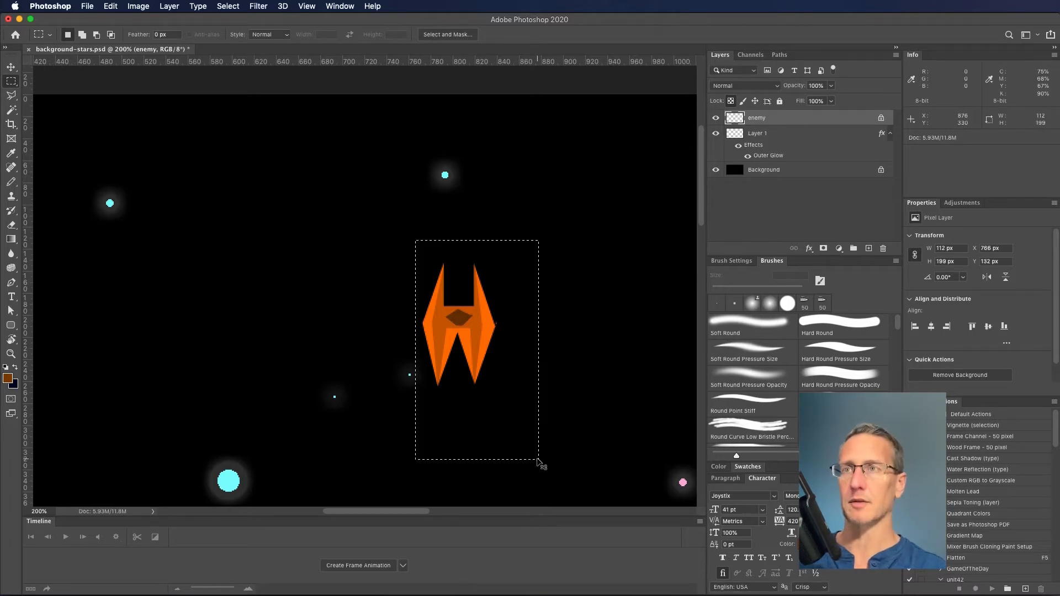
{"action": "key", "text": "super+c"}
{"action": "key", "text": "super+n"}
{"action": "key", "text": "Return"}
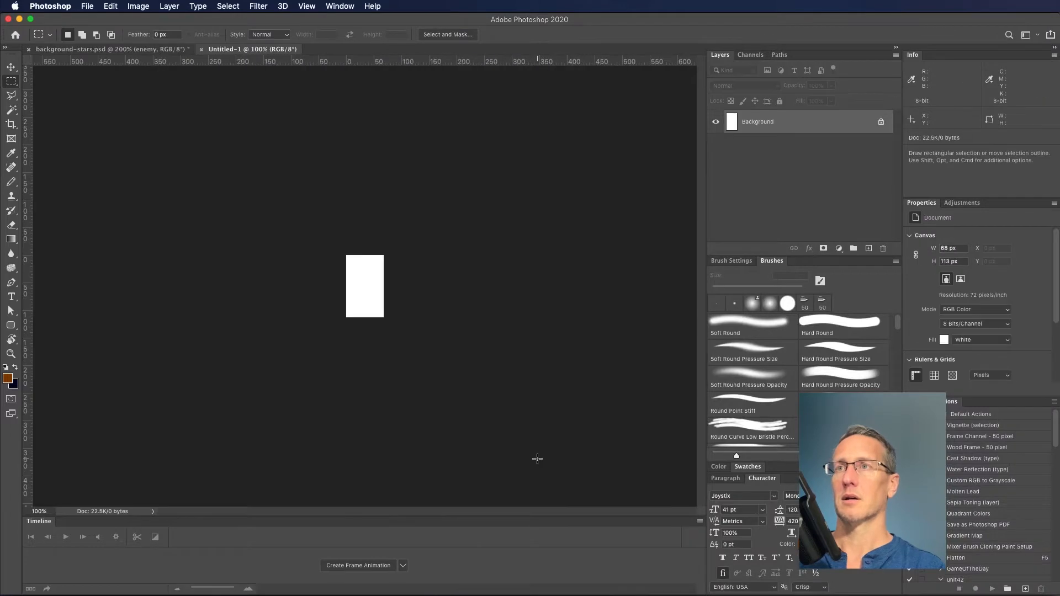
{"action": "key", "text": "super+v"}
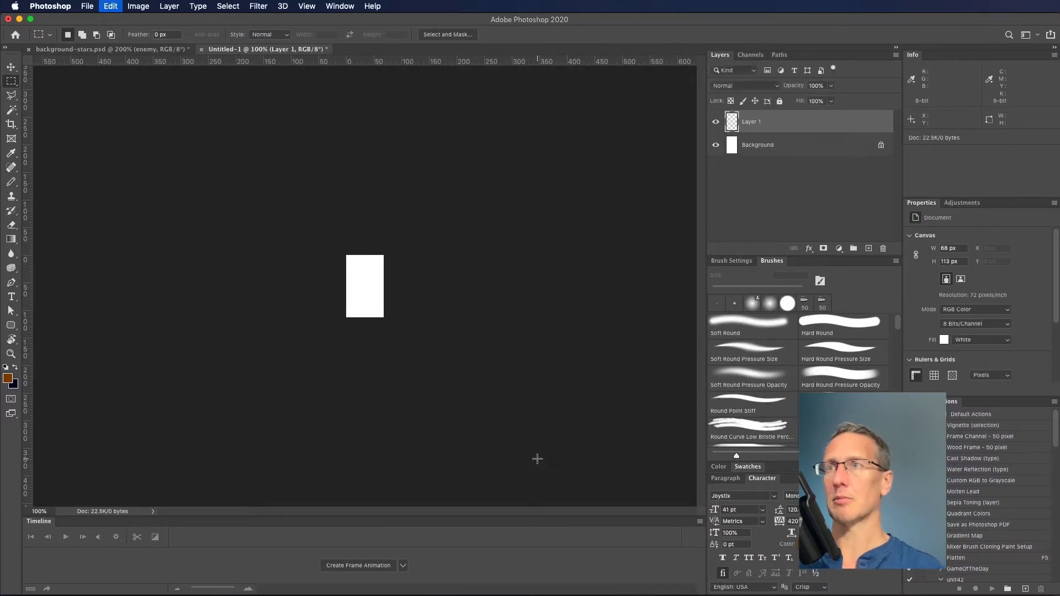
Step: Hide the new document's white Background layer so only the pasted ship shows over transparency
{"action": "left_click", "coordinate": [715, 144]}
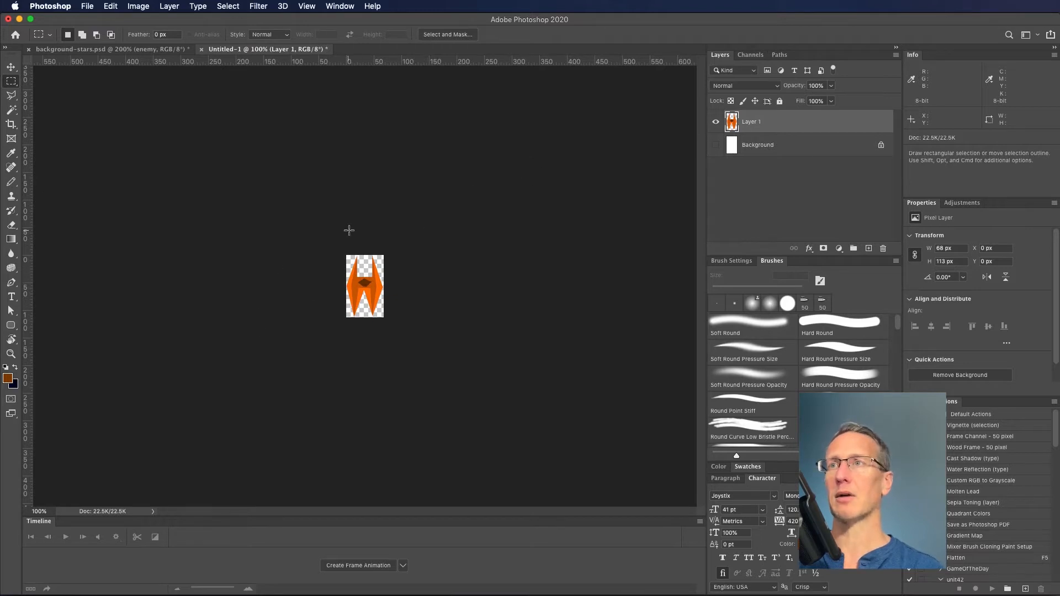
{"action": "key", "text": "super+plus"}
{"action": "key", "text": "super+plus"}
{"action": "key", "text": "super+plus"}
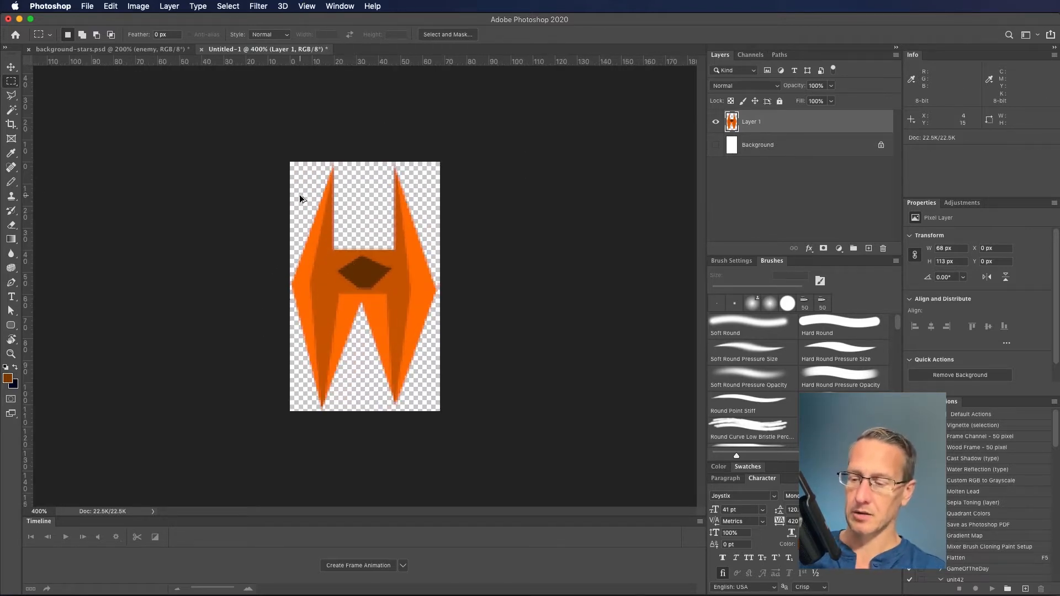
Step: Export the ship for web as a transparent PNG-24 named enemy.png in the Sprites folder
{"action": "key", "text": "super+alt+shift+s"}
{"action": "left_click", "coordinate": [796, 583]}
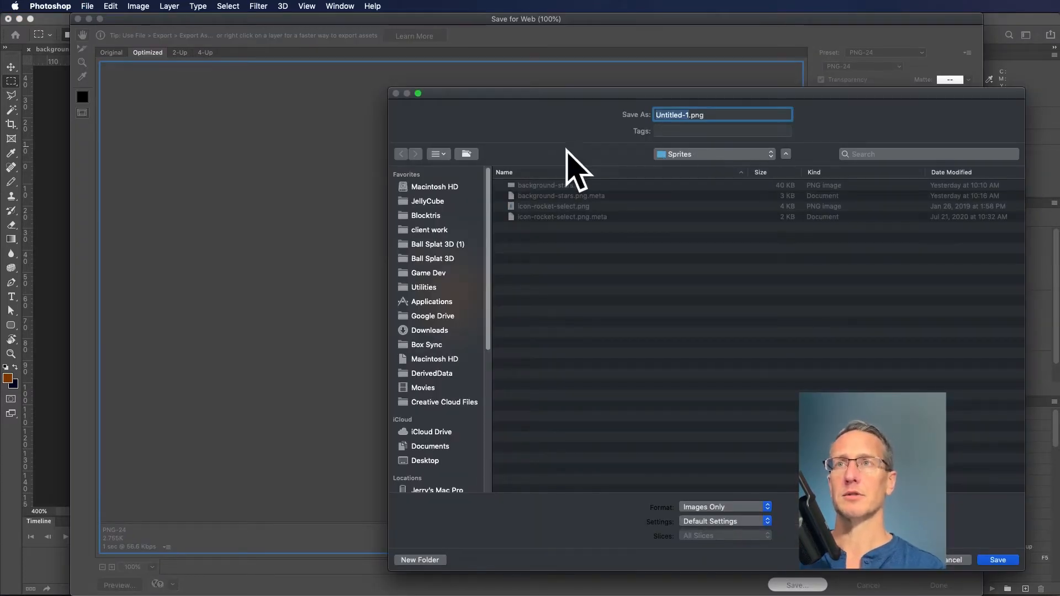
{"action": "type", "text": "enemy"}
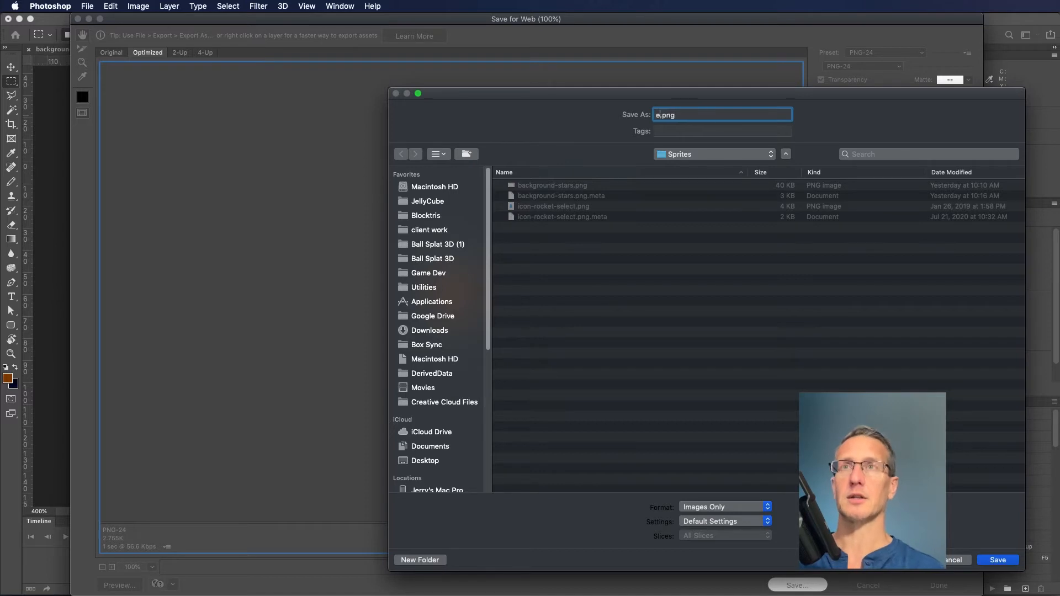
{"action": "key", "text": "Return"}
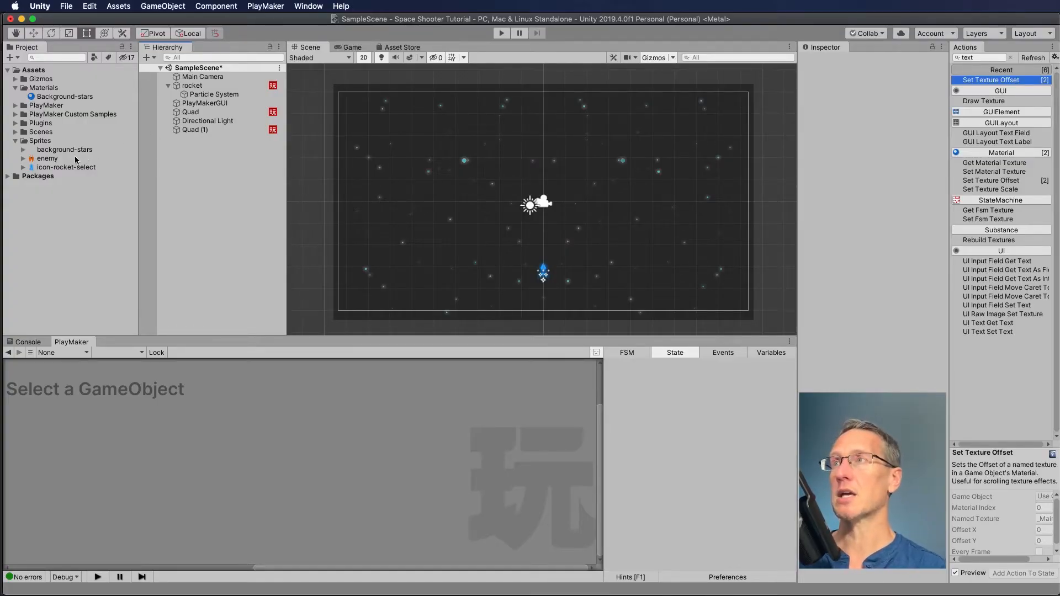
Step: In Unity, add the enemy sprite to SampleScene and move it just outside the camera frame, at about X -9.99, Y 3.88
{"action": "left_click_drag", "start_coordinate": [49, 159], "coordinate": [185, 140]}
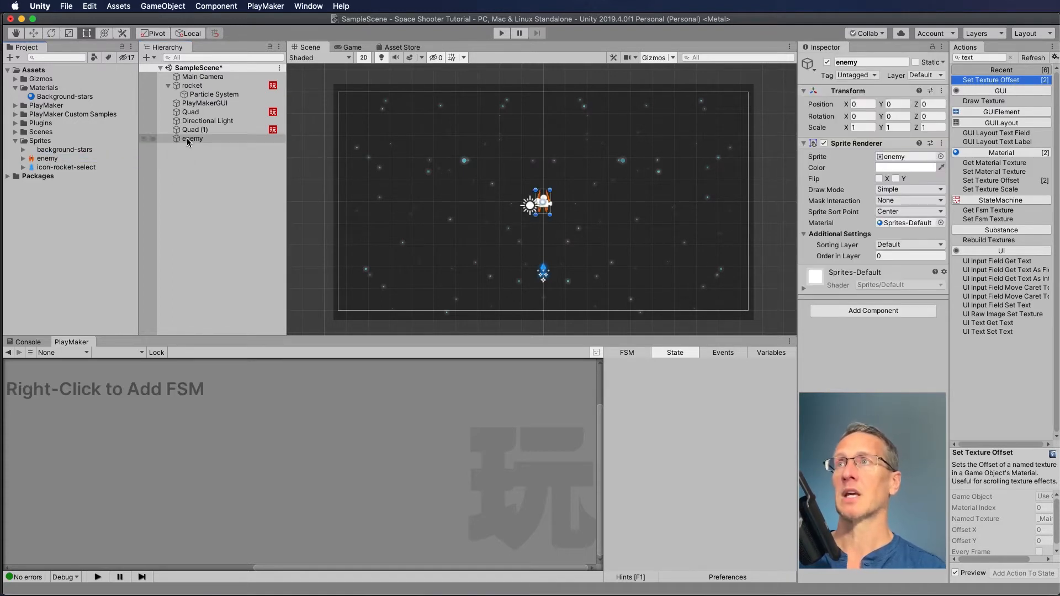
{"action": "left_click", "coordinate": [187, 138]}
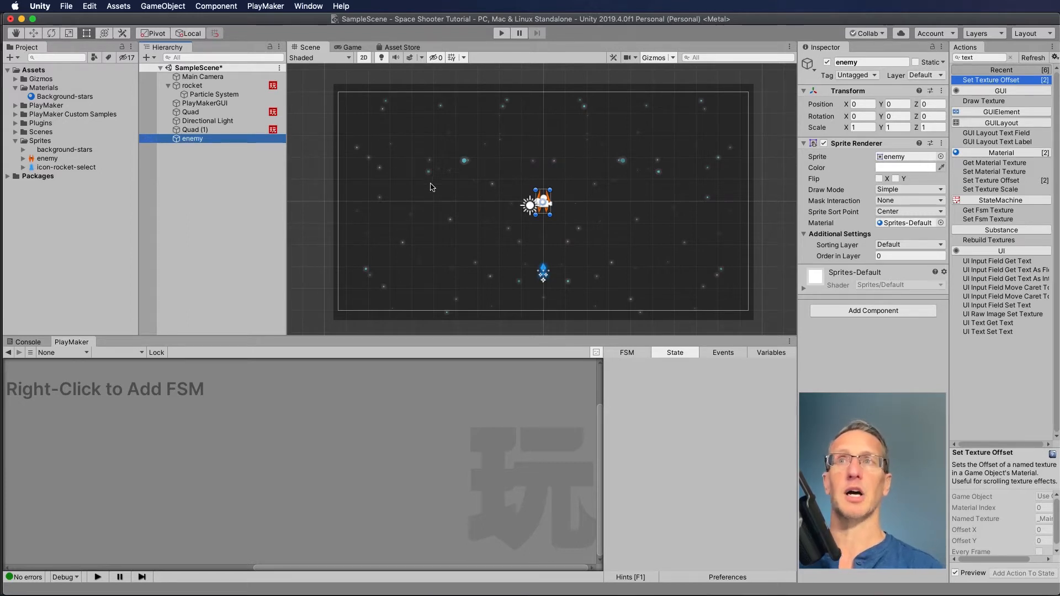
{"action": "left_click", "coordinate": [33, 33]}
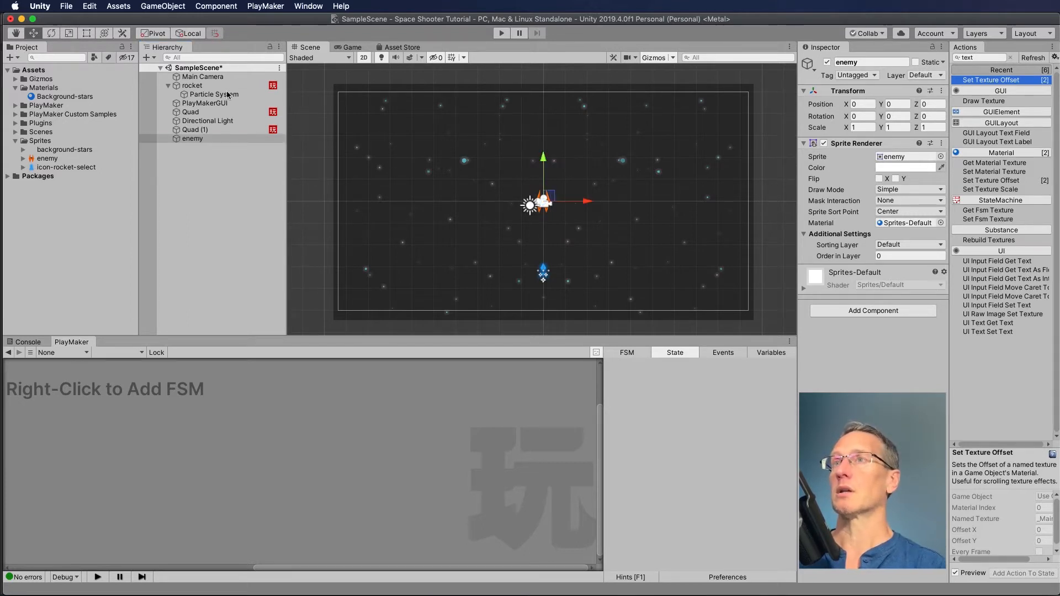
{"action": "left_click_drag", "start_coordinate": [544, 157], "coordinate": [545, 61]}
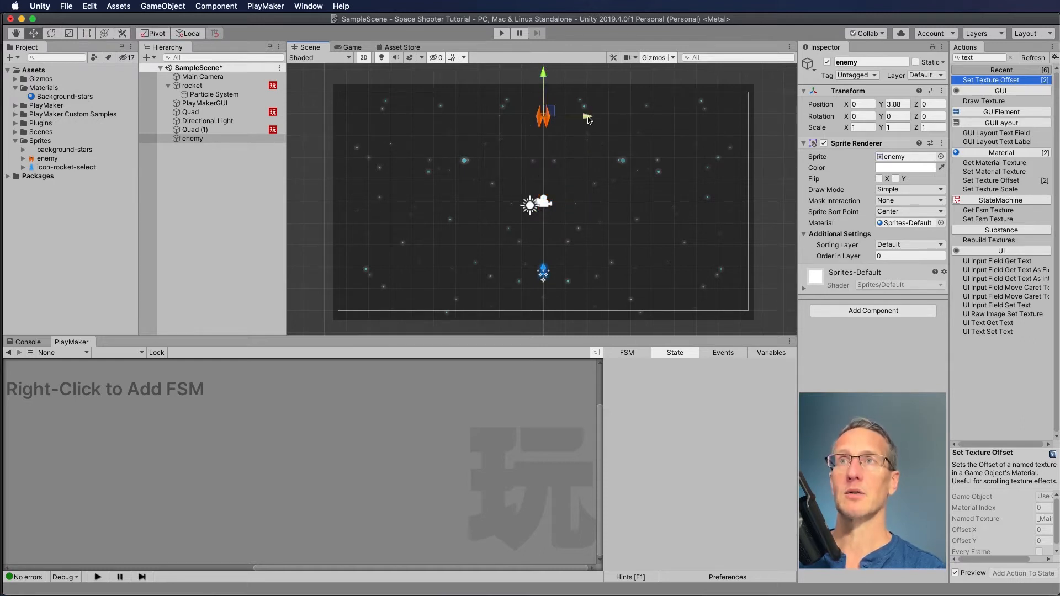
{"action": "left_click_drag", "start_coordinate": [588, 119], "coordinate": [371, 120]}
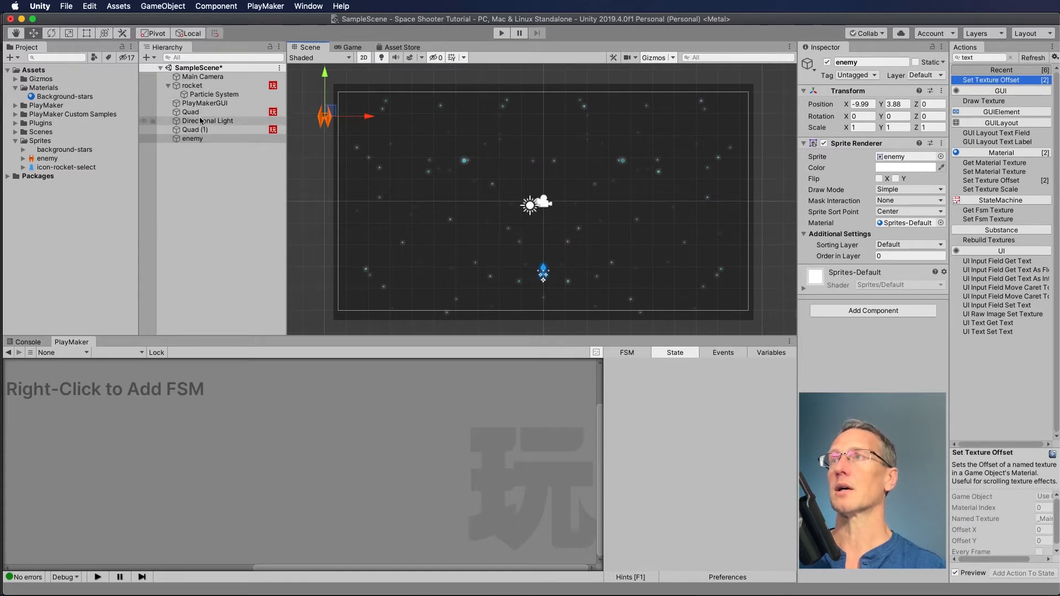
{"action": "left_click", "coordinate": [198, 85]}
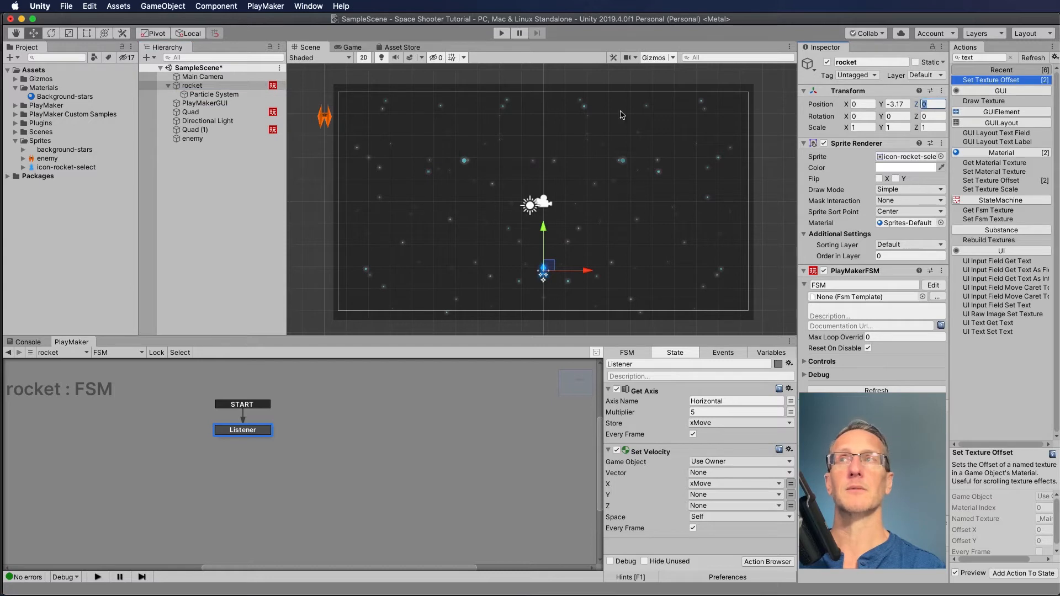
Step: Rename the enemy object in the scene hierarchy as enemy-spawner
{"action": "left_click", "coordinate": [198, 138]}
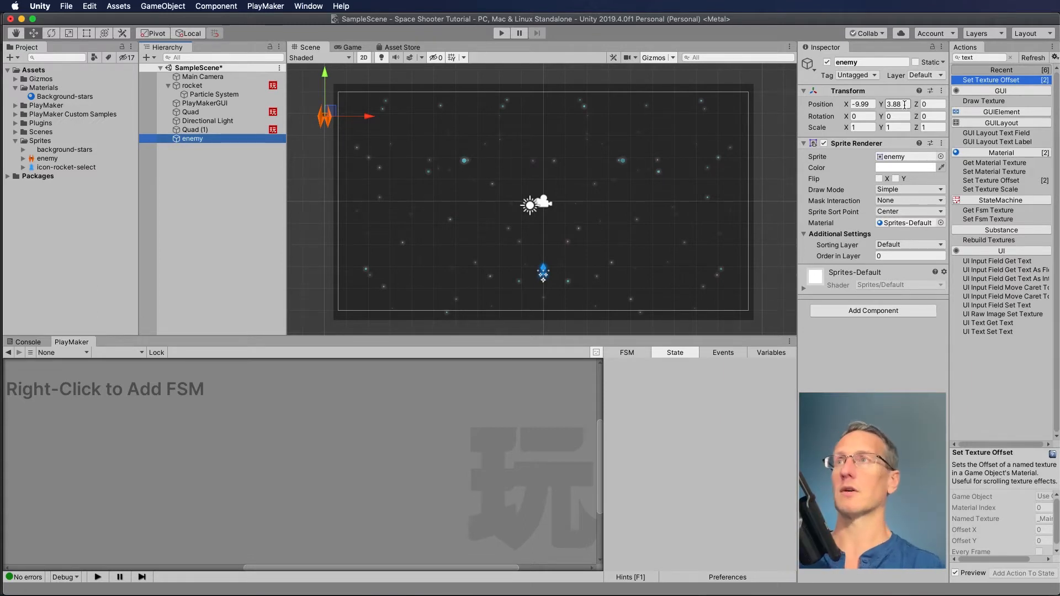
{"action": "left_click", "coordinate": [204, 138]}
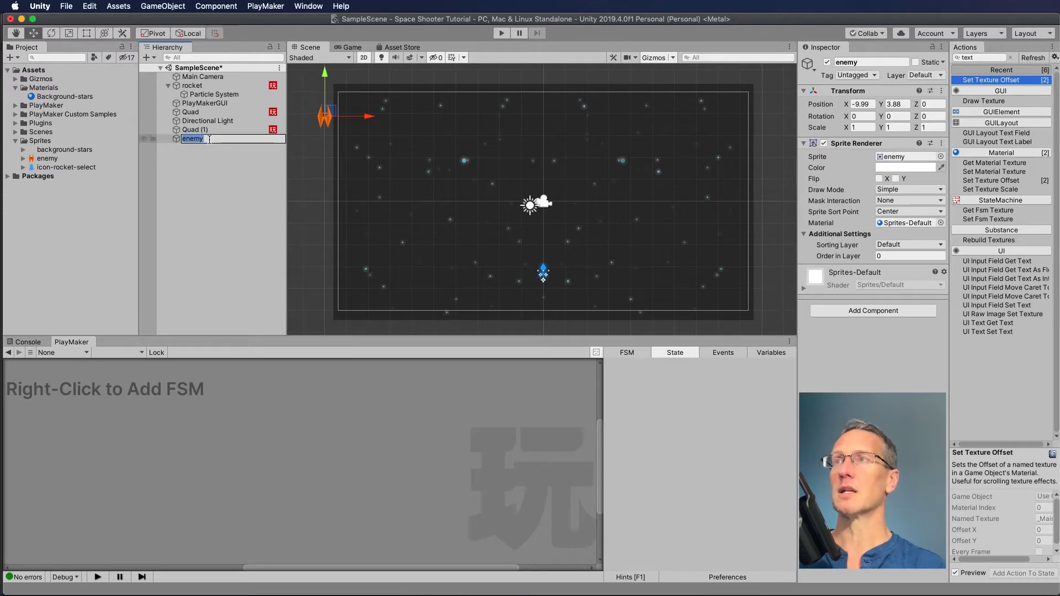
{"action": "left_click", "coordinate": [209, 139]}
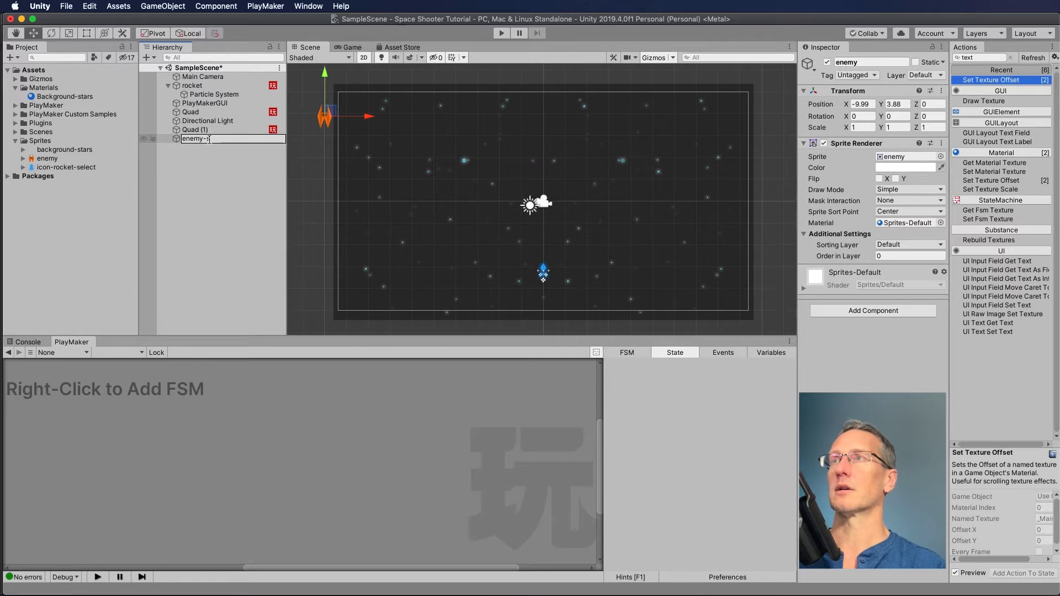
{"action": "type", "text": "-spawner"}
{"action": "key", "text": "Return"}
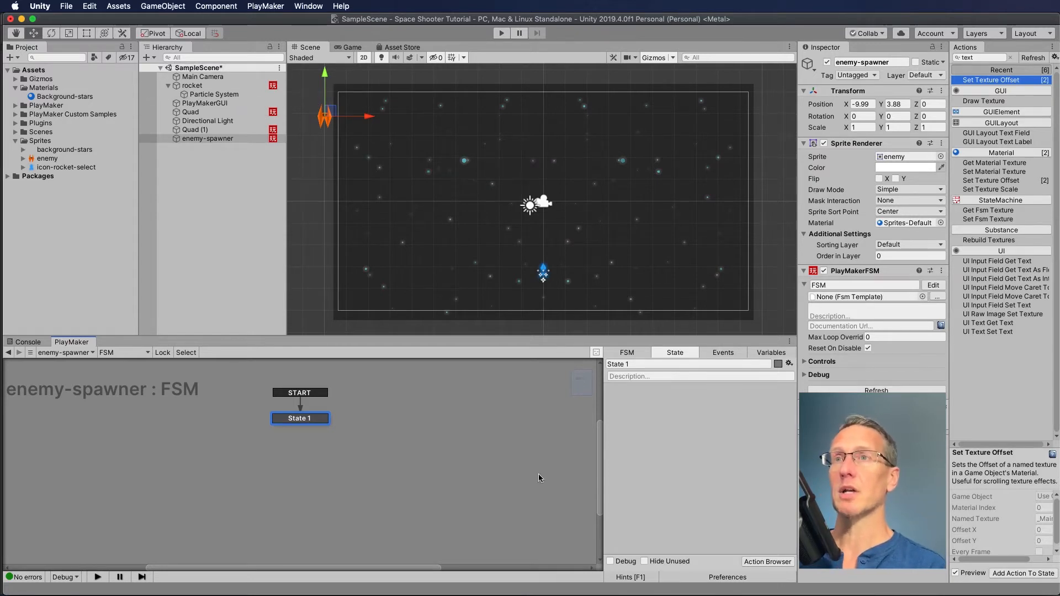
Step: Name the start state of the enemy-spawner FSM Spawner
{"action": "left_click", "coordinate": [617, 364]}
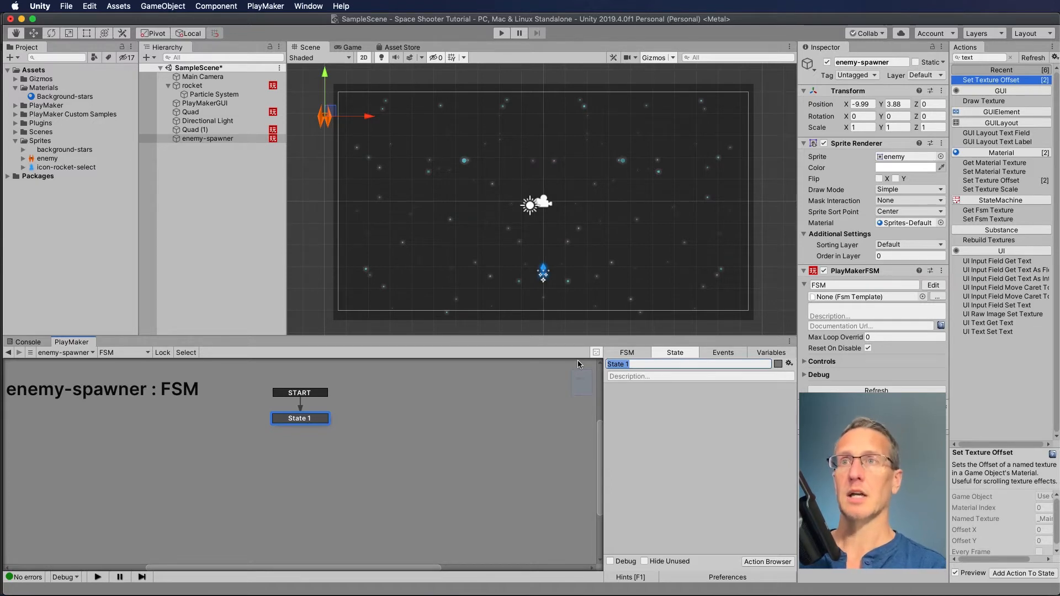
{"action": "type", "text": "Spawner"}
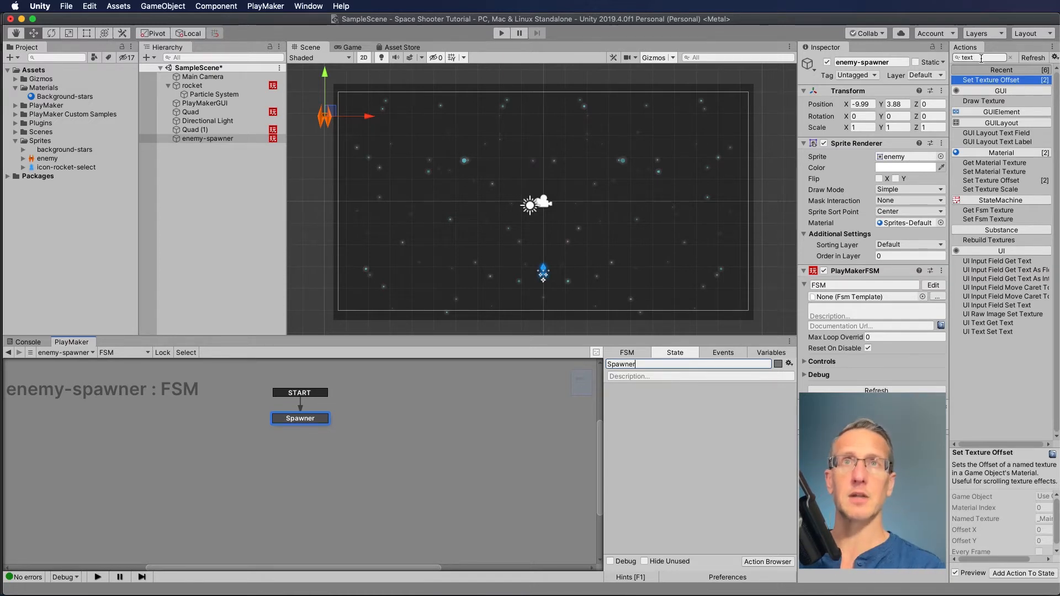
Step: Search the PlayMaker actions for "random float" and add the Random Float action to the Spawner state
{"action": "left_click", "coordinate": [980, 59]}
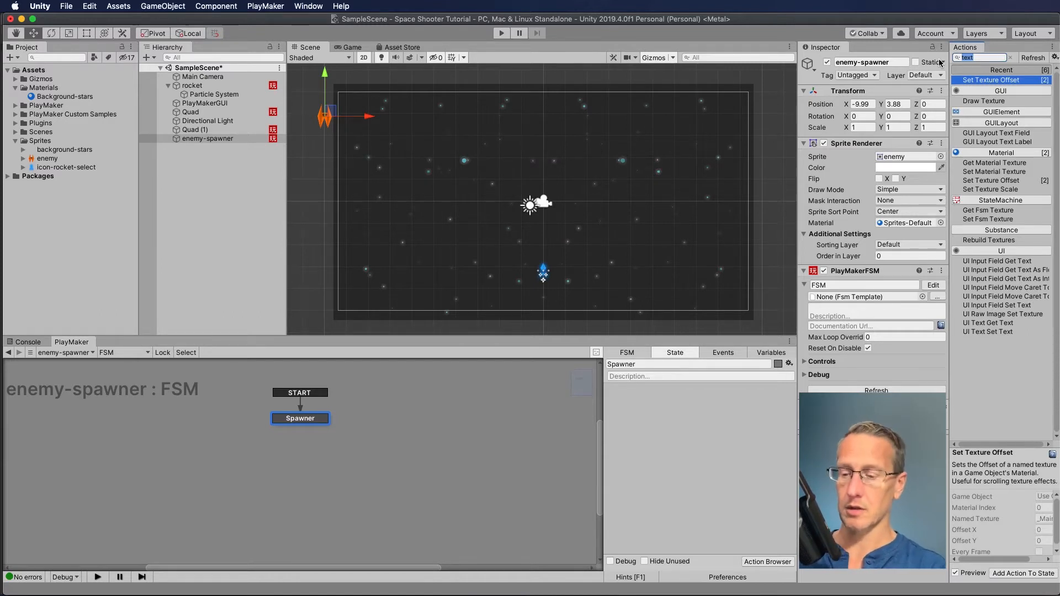
{"action": "type", "text": "rand"}
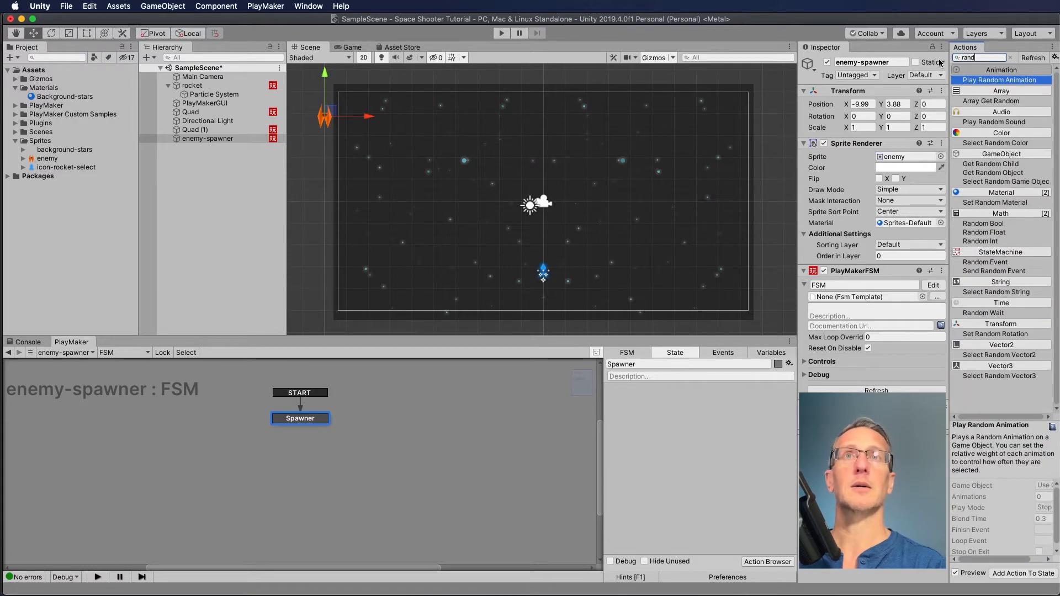
{"action": "type", "text": "om float"}
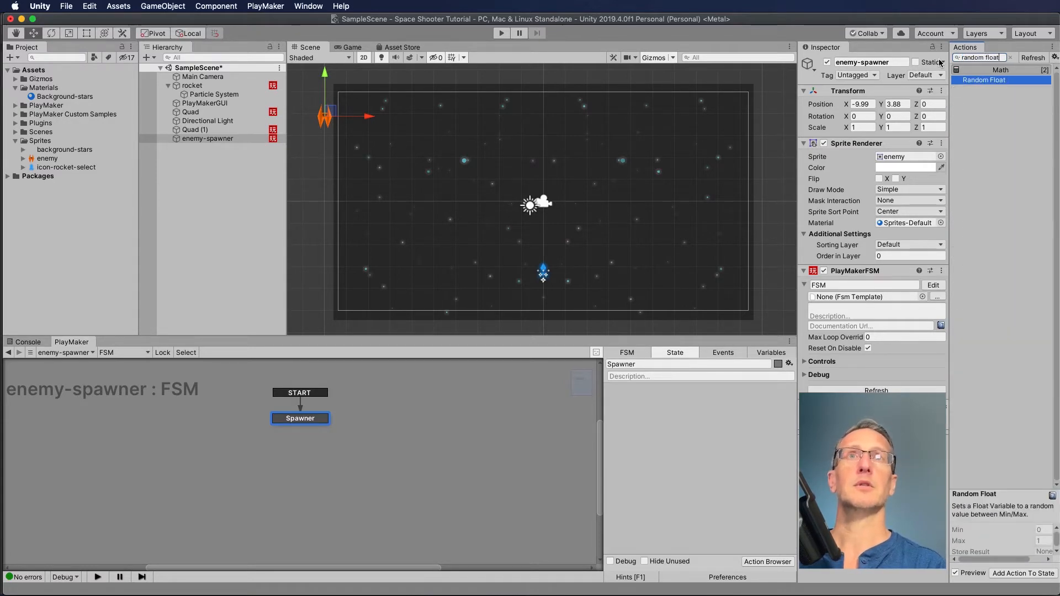
{"action": "left_click_drag", "start_coordinate": [991, 80], "coordinate": [670, 408]}
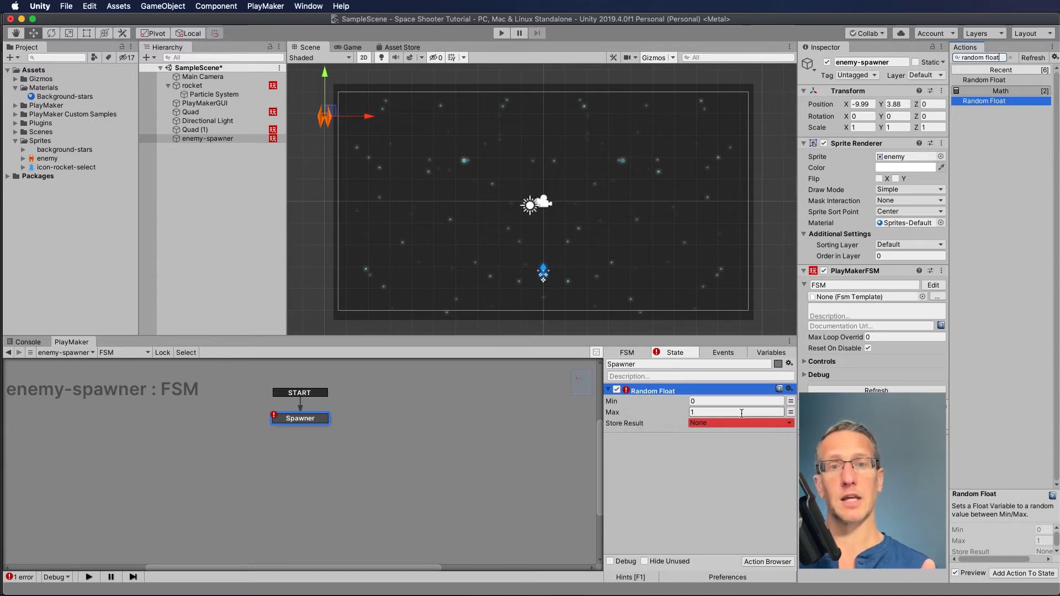
Step: Set the Random Float action's minimum to 1 and its maximum to 2
{"action": "left_click", "coordinate": [701, 400]}
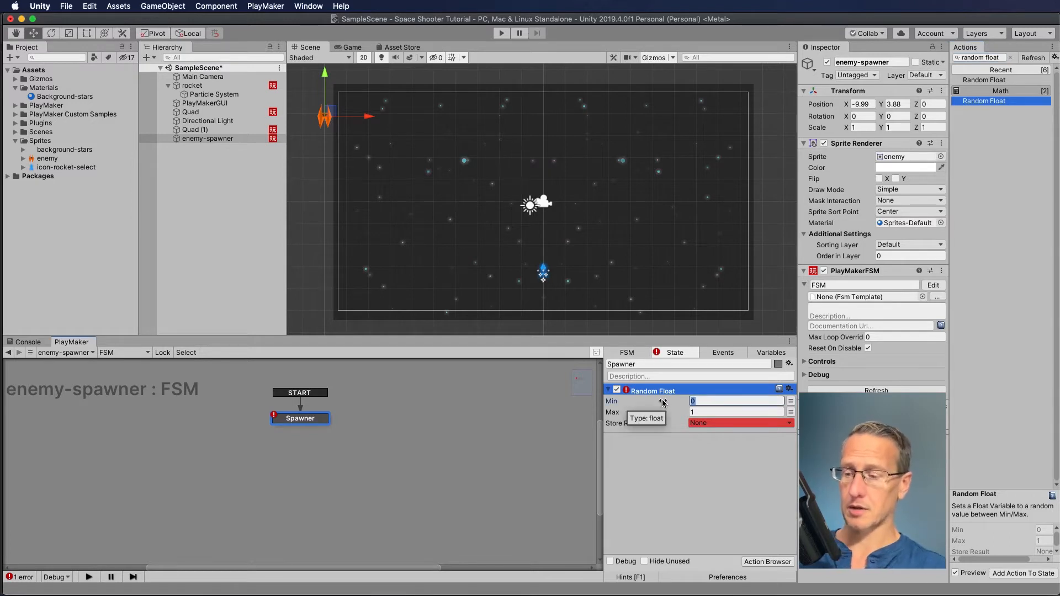
{"action": "key", "text": "Tab"}
{"action": "type", "text": "2"}
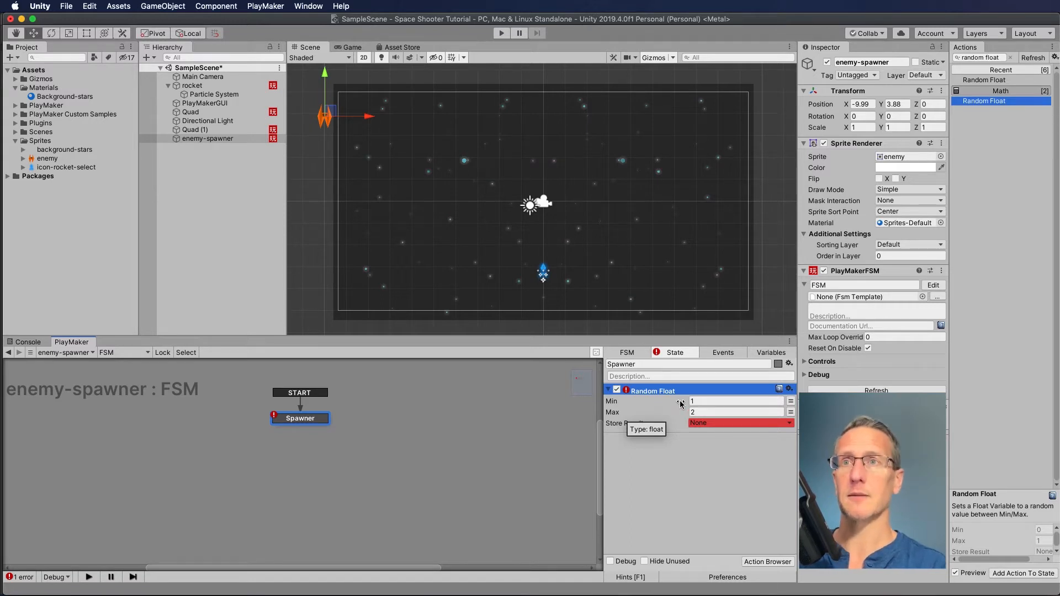
Step: Store the Random Float result in a new variable named SpawnerSpeed and check it in the FSM's variable list
{"action": "left_click", "coordinate": [704, 423]}
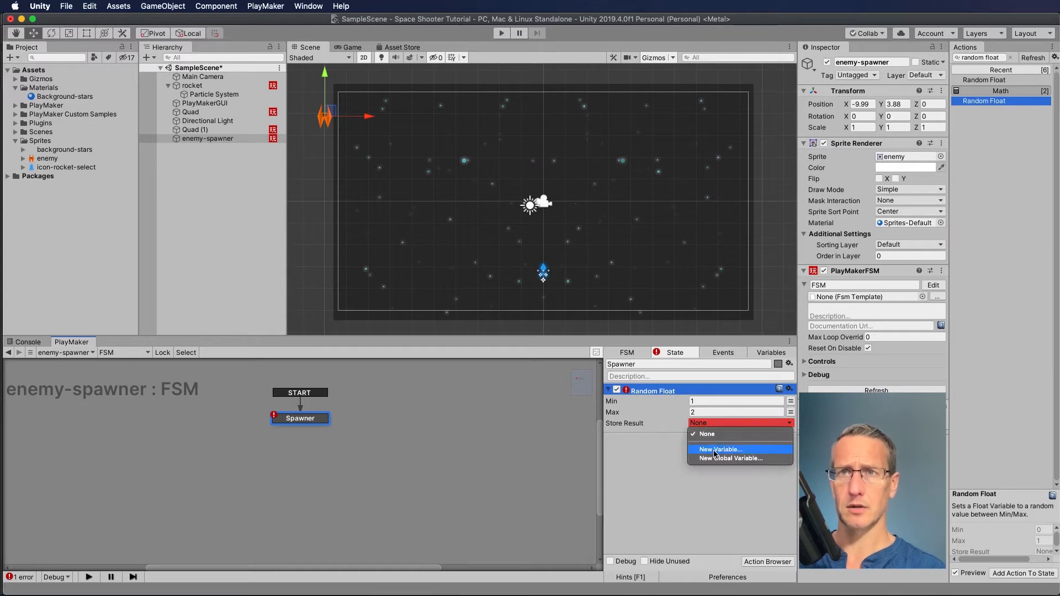
{"action": "left_click", "coordinate": [714, 450]}
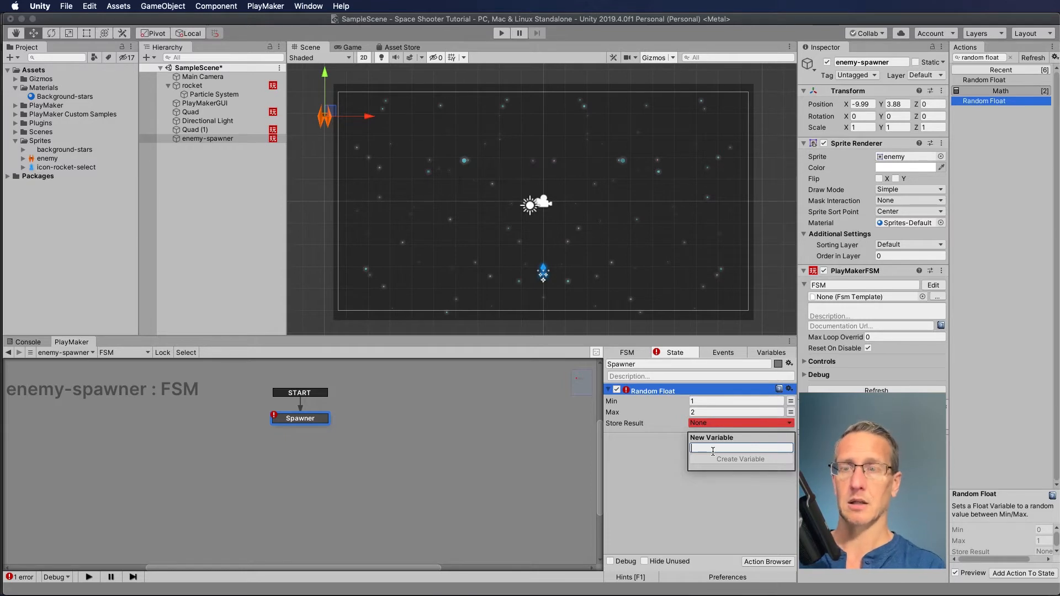
{"action": "type", "text": "S"}
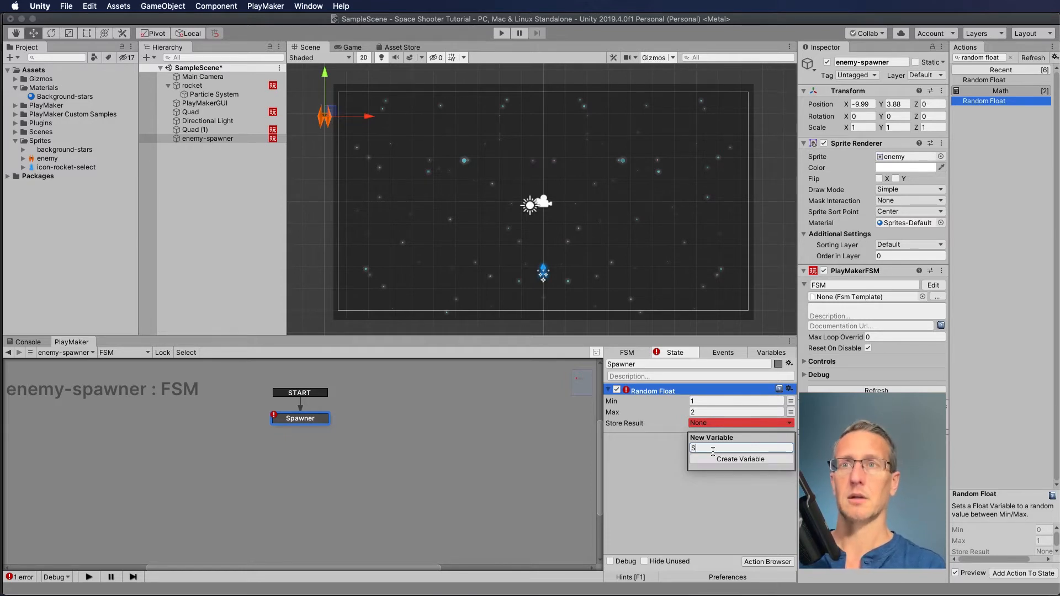
{"action": "type", "text": "pawnerSpeed"}
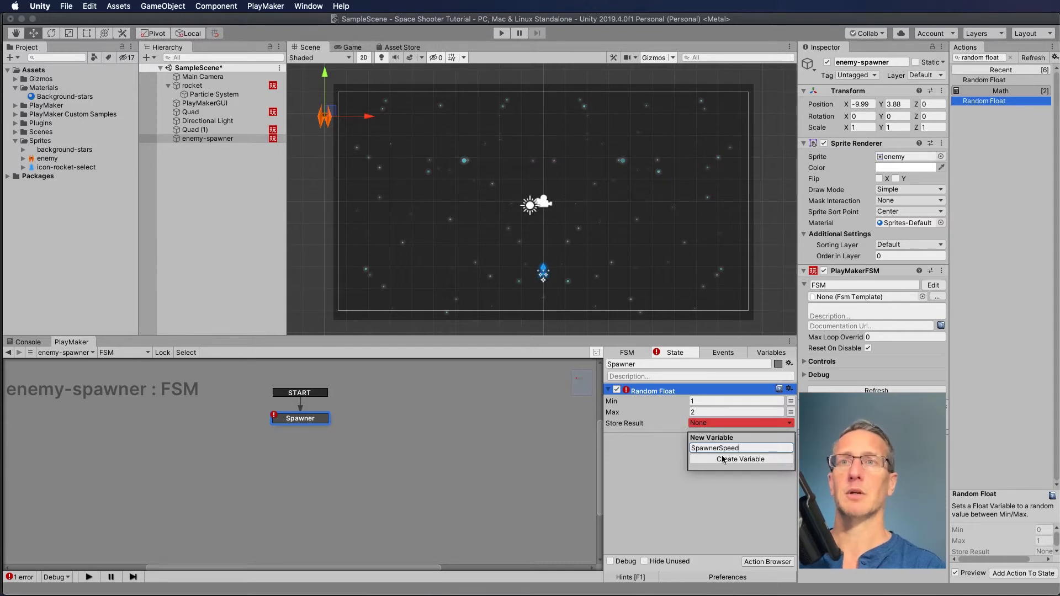
{"action": "left_click", "coordinate": [722, 458]}
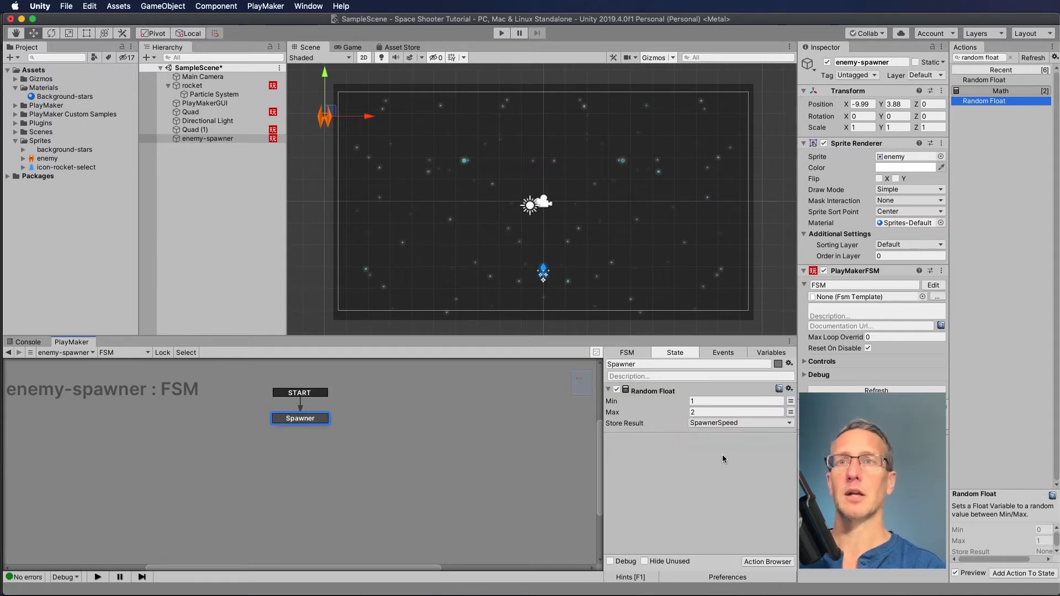
{"action": "left_click", "coordinate": [771, 352]}
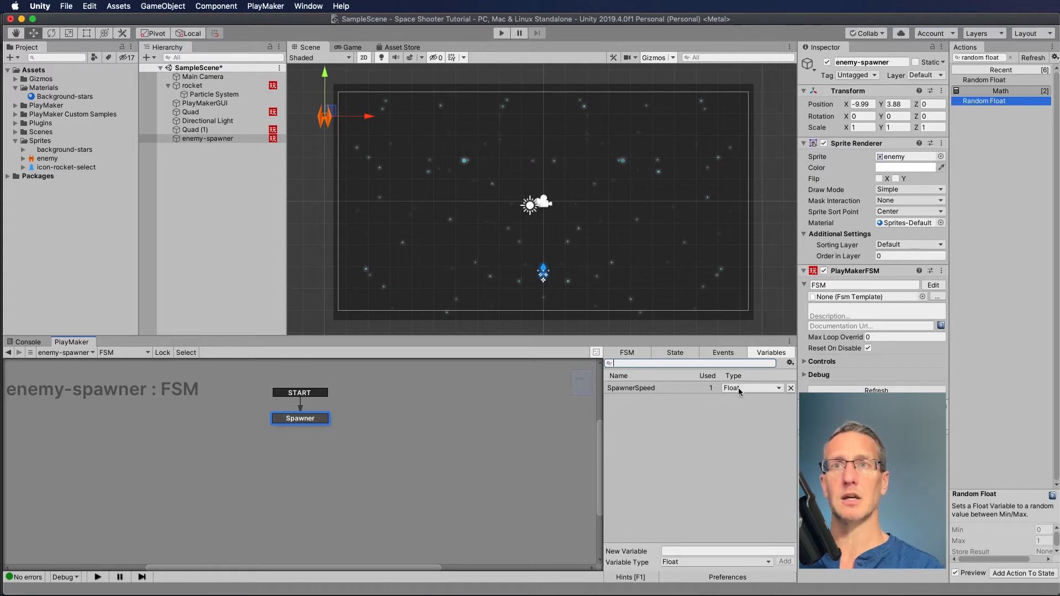
{"action": "left_click", "coordinate": [676, 353]}
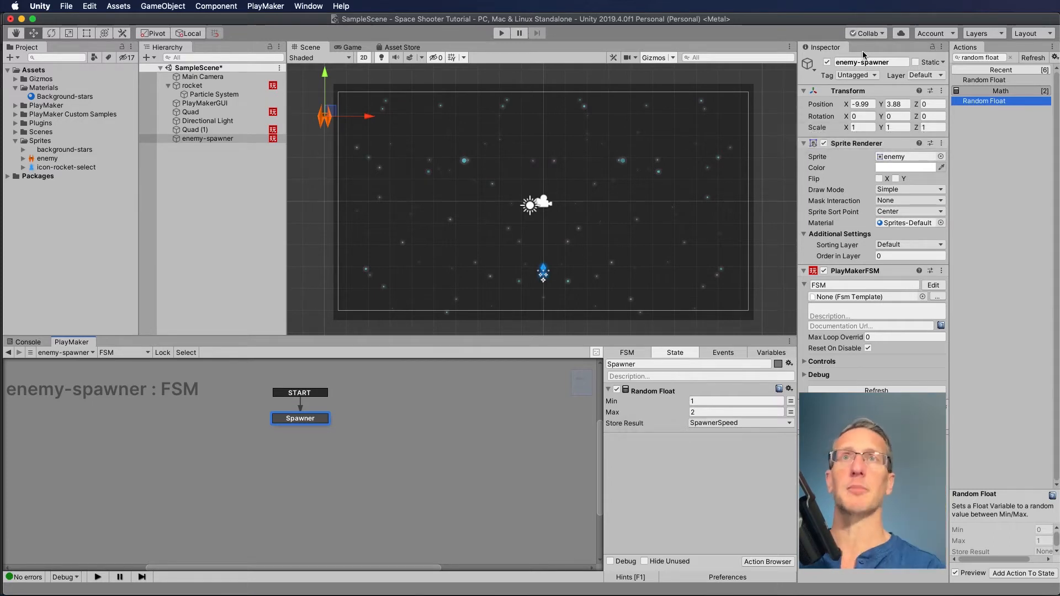
Step: Search the PlayMaker actions for "itwe" and add the iTween Move By action to the Spawner state
{"action": "left_click", "coordinate": [986, 55]}
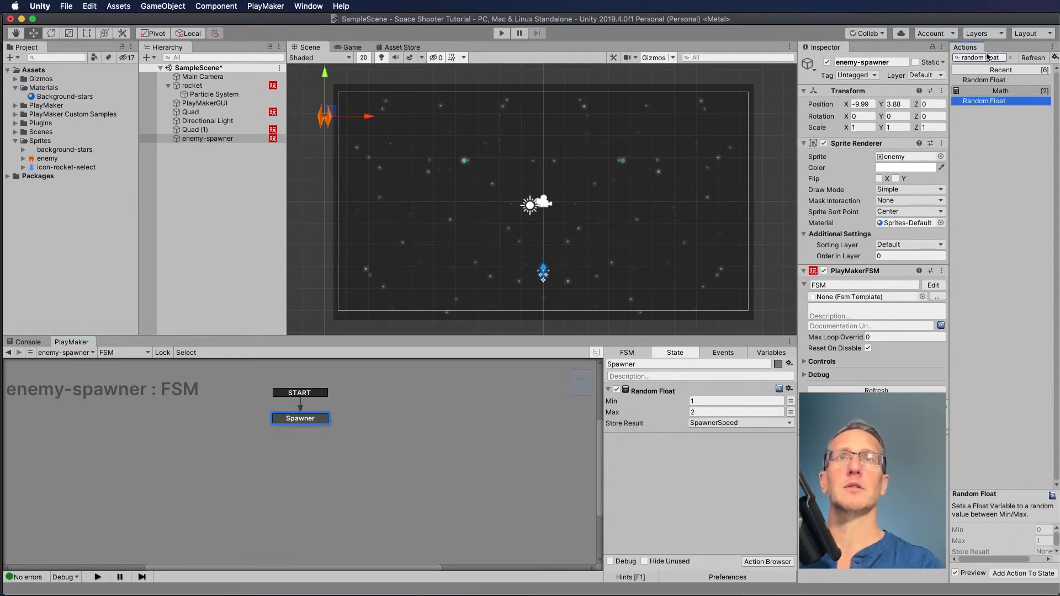
{"action": "type", "text": "itwe"}
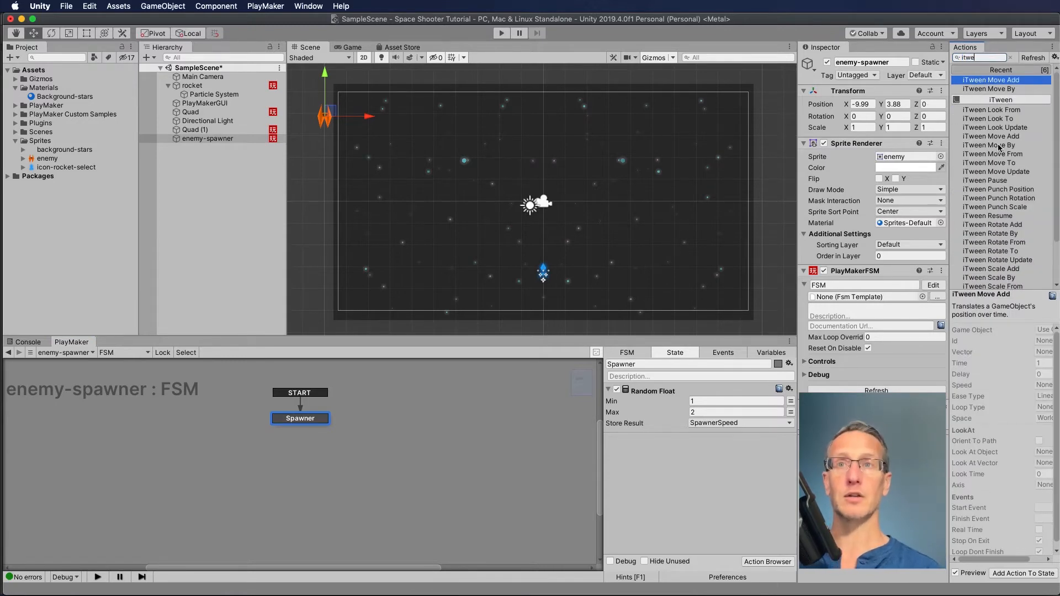
{"action": "double_click", "coordinate": [998, 145]}
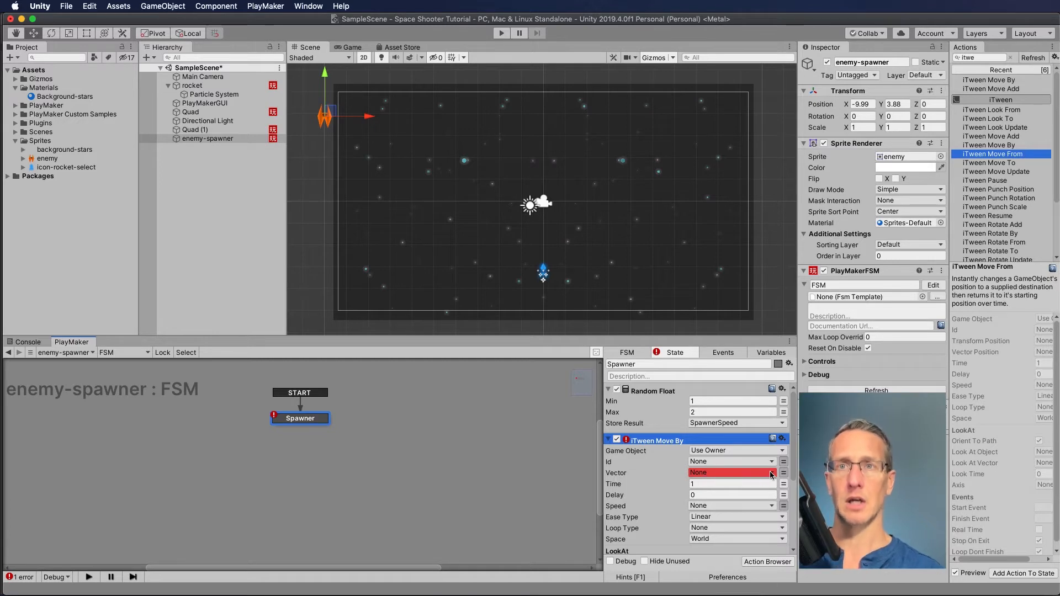
Step: Switch the iTween Move By vector from a variable to direct values and set its X to 20
{"action": "left_click", "coordinate": [711, 473]}
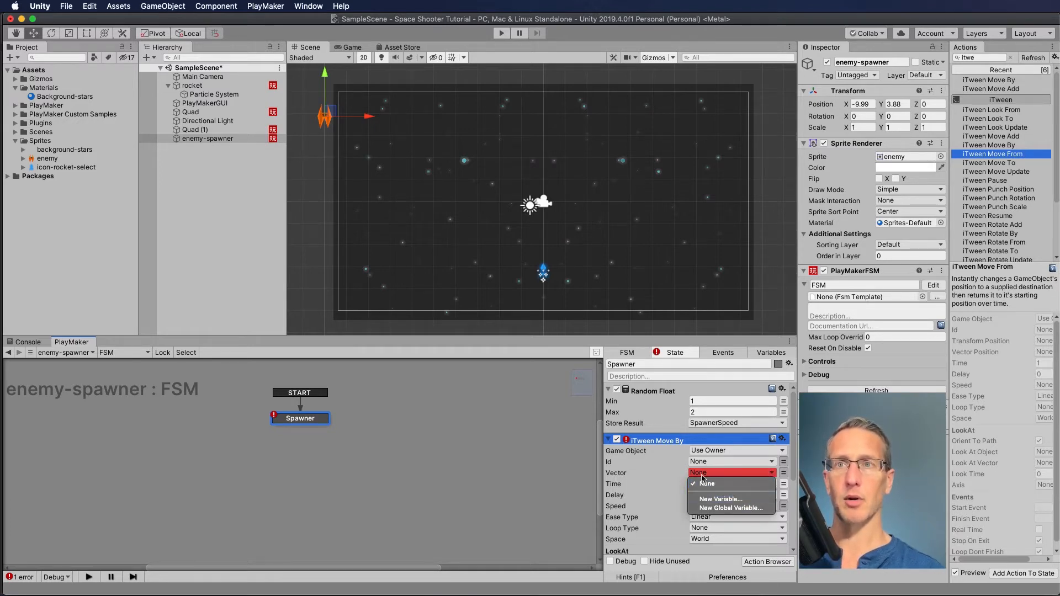
{"action": "left_click", "coordinate": [677, 472]}
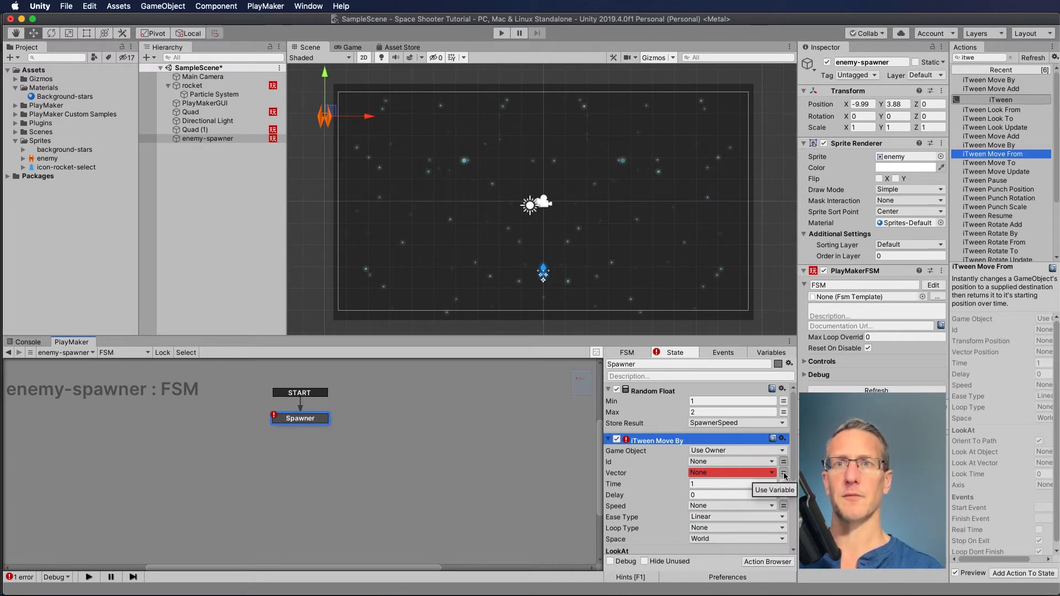
{"action": "left_click", "coordinate": [784, 473]}
{"action": "left_click", "coordinate": [697, 474]}
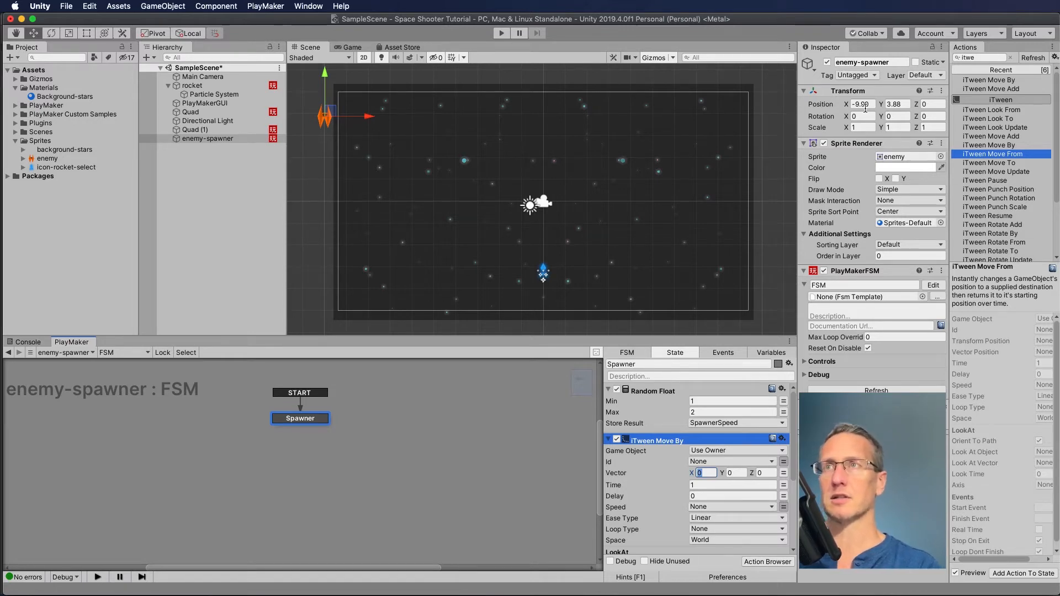
{"action": "left_click_drag", "start_coordinate": [368, 117], "coordinate": [807, 127]}
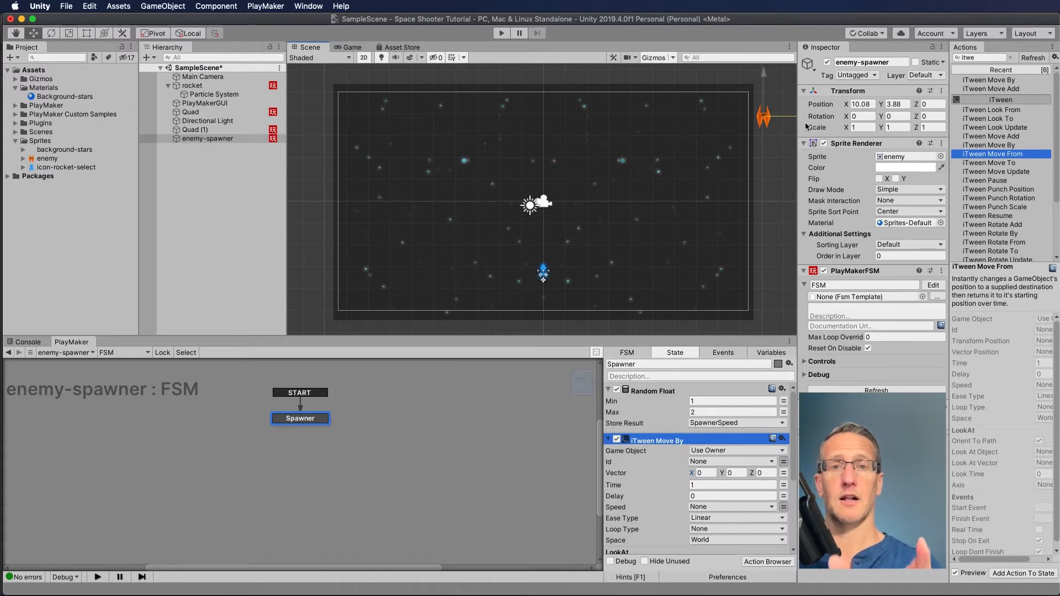
{"action": "key", "text": "cmd+z"}
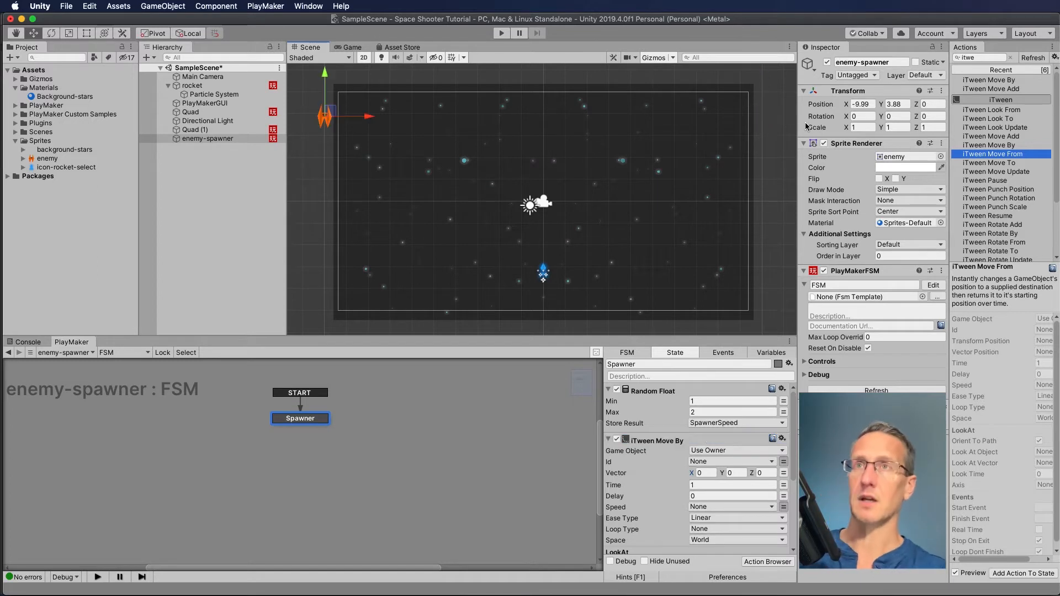
{"action": "left_click", "coordinate": [705, 473]}
{"action": "left_click_drag", "start_coordinate": [705, 474], "coordinate": [684, 473]}
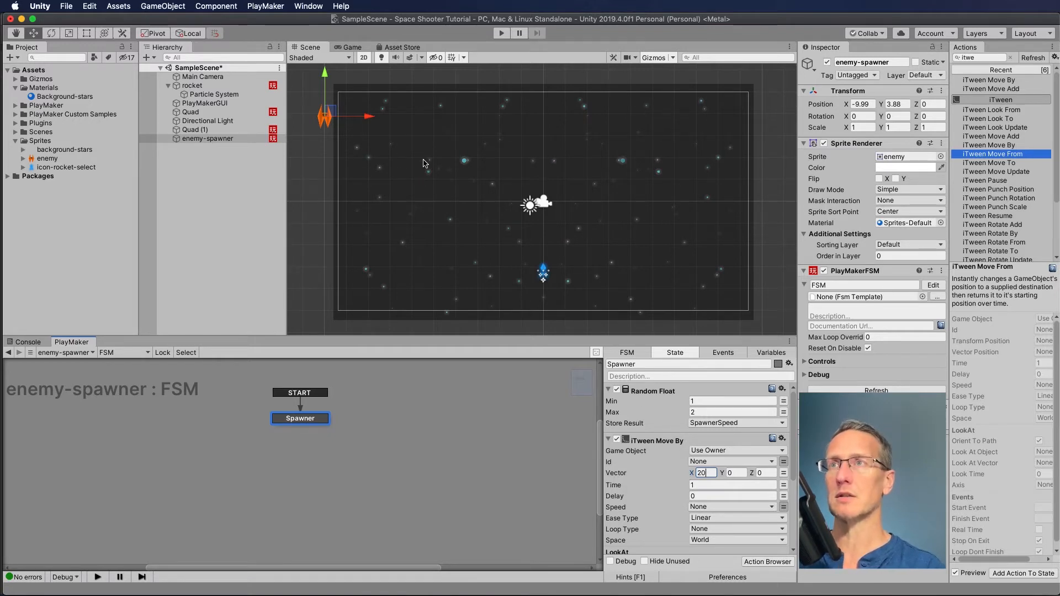
Step: Make the iTween Move By time use the SpawnerSpeed variable
{"action": "left_click", "coordinate": [705, 484]}
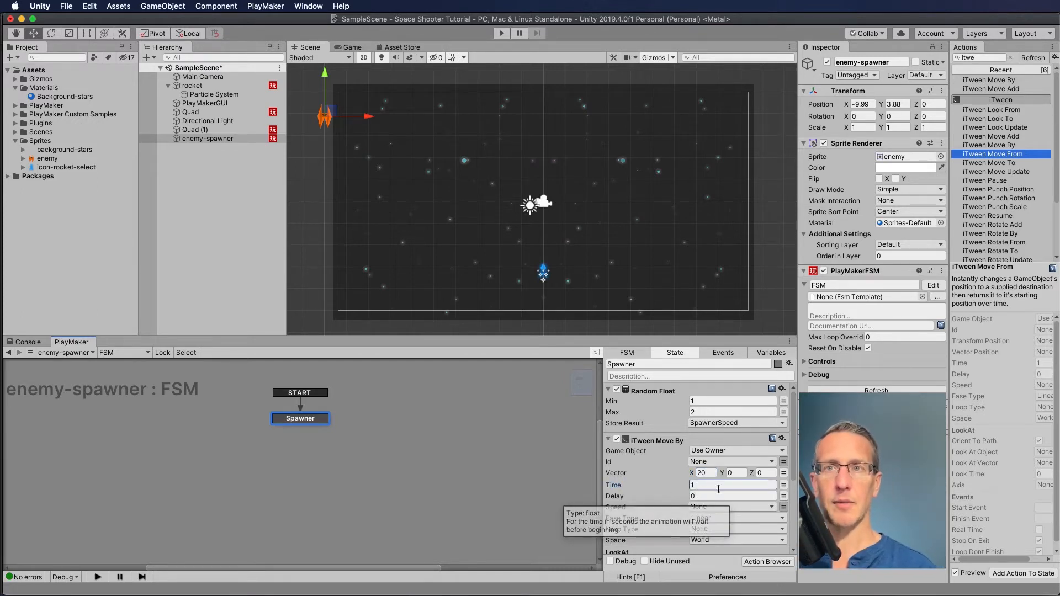
{"action": "left_click", "coordinate": [784, 485]}
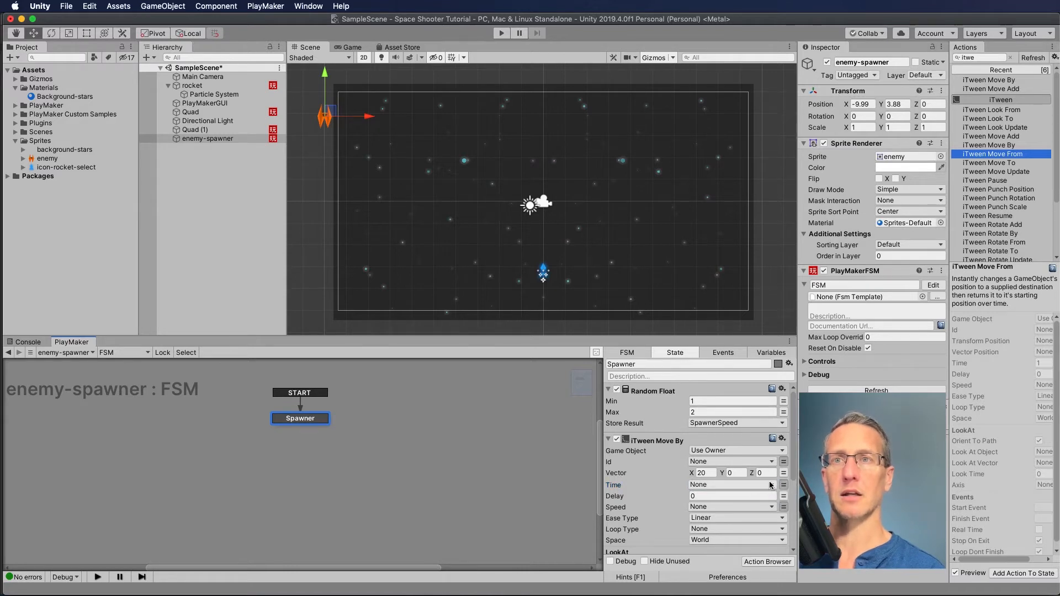
{"action": "left_click", "coordinate": [766, 484]}
{"action": "left_click", "coordinate": [722, 504]}
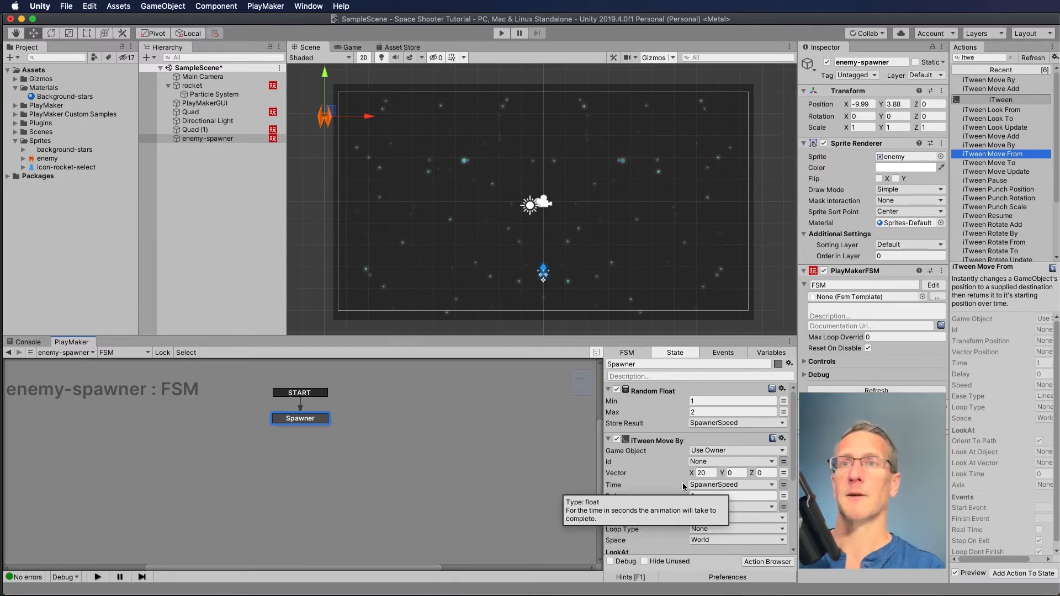
Step: Set the loop type of the iTween Move By action to Ping Pong
{"action": "scroll", "coordinate": [651, 505], "scroll_direction": "down", "scroll_amount": 3}
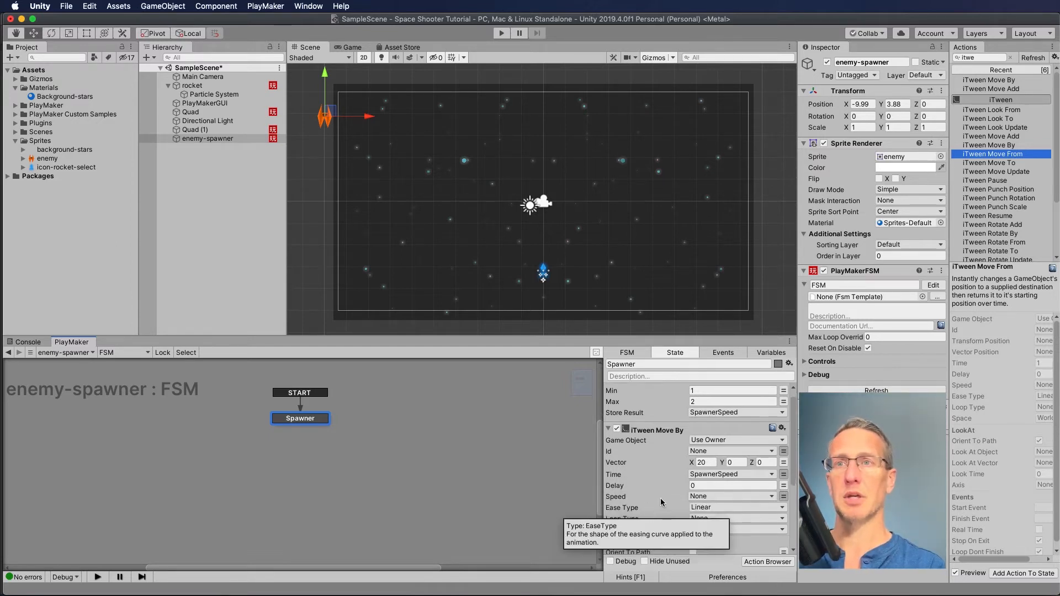
{"action": "scroll", "coordinate": [663, 497], "scroll_direction": "down", "scroll_amount": 3}
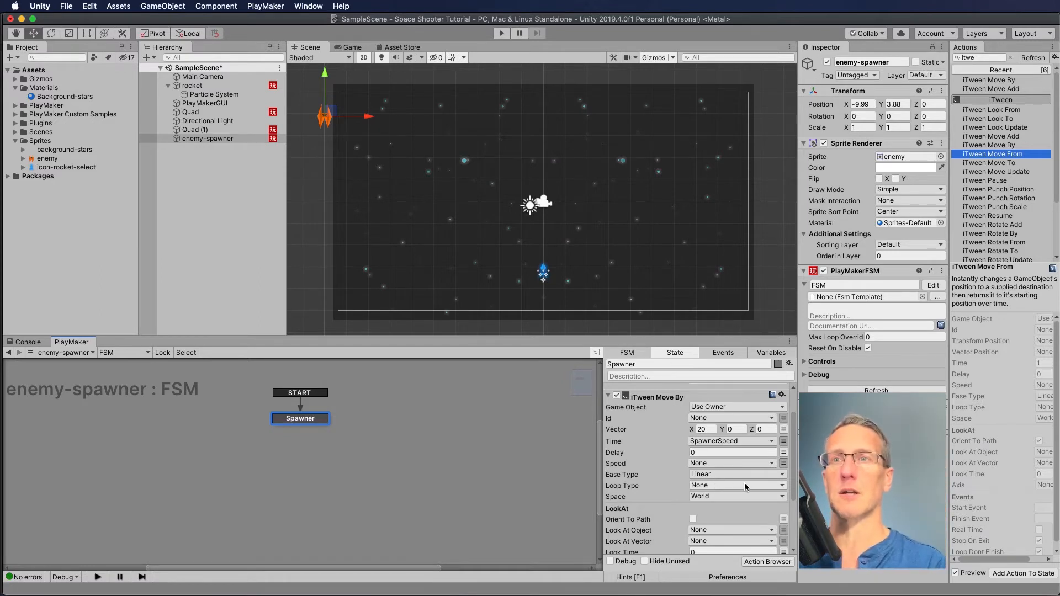
{"action": "left_click", "coordinate": [720, 485]}
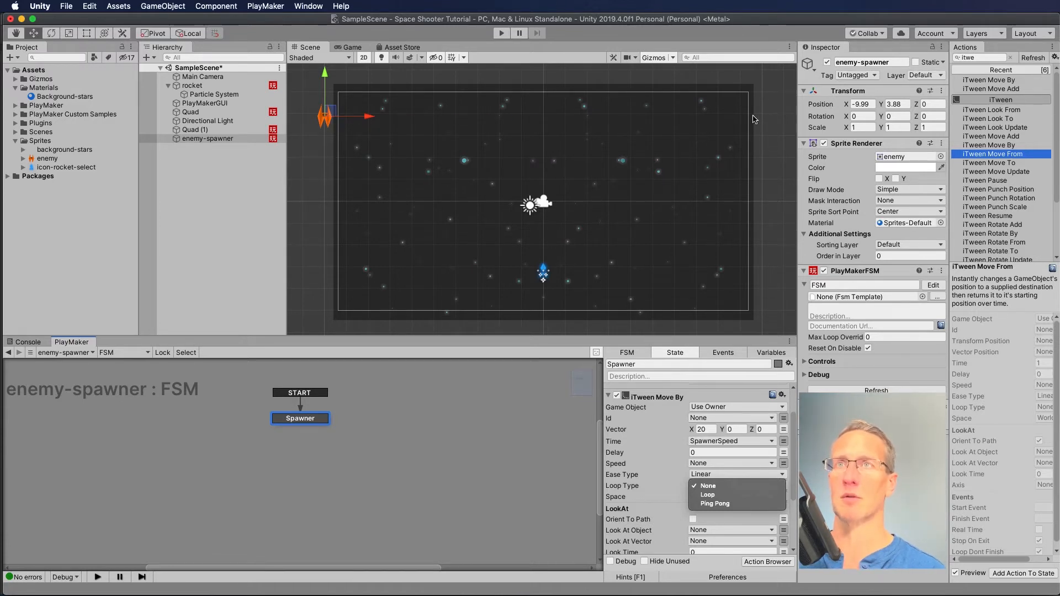
{"action": "left_click", "coordinate": [716, 503]}
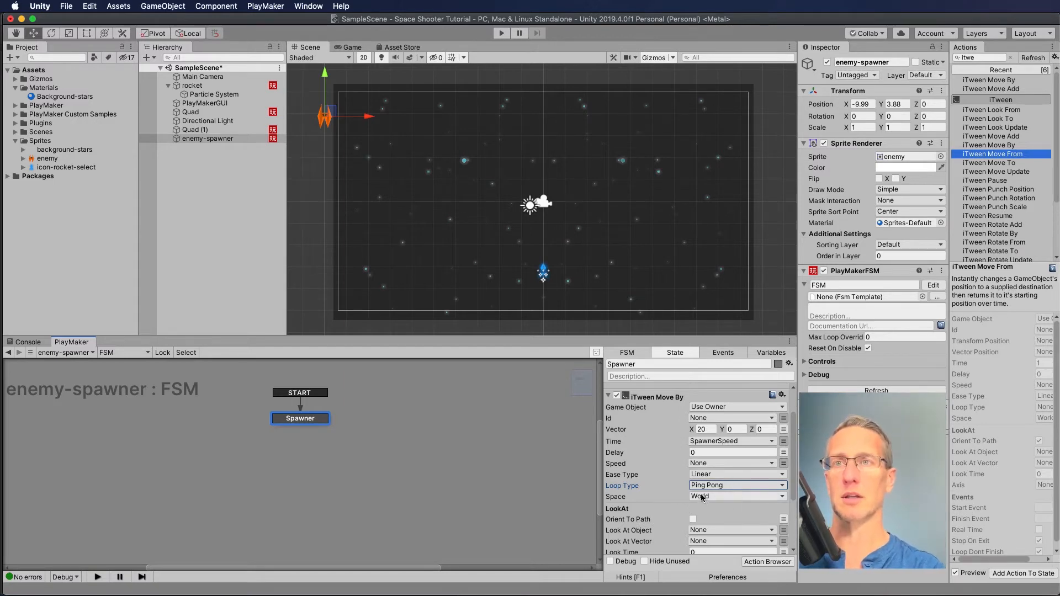
Step: Review the remaining iTween Move By settings, then play-test the scene to check the enemy-spawner's movement and stop the game
{"action": "scroll", "coordinate": [667, 486], "scroll_direction": "down", "scroll_amount": 4}
{"action": "scroll", "coordinate": [671, 470], "scroll_direction": "down", "scroll_amount": 2}
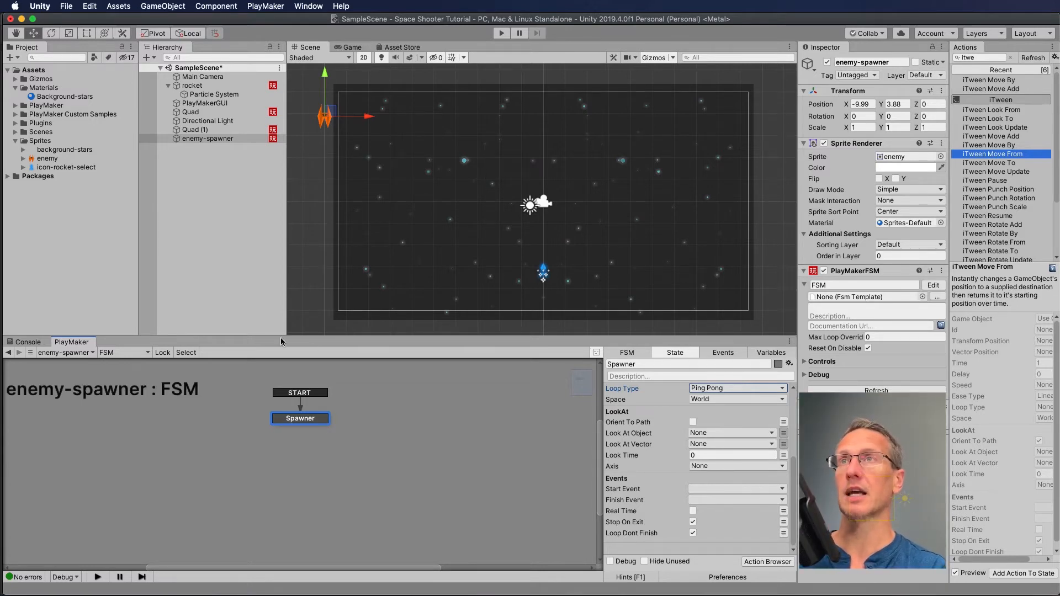
{"action": "left_click", "coordinate": [500, 33]}
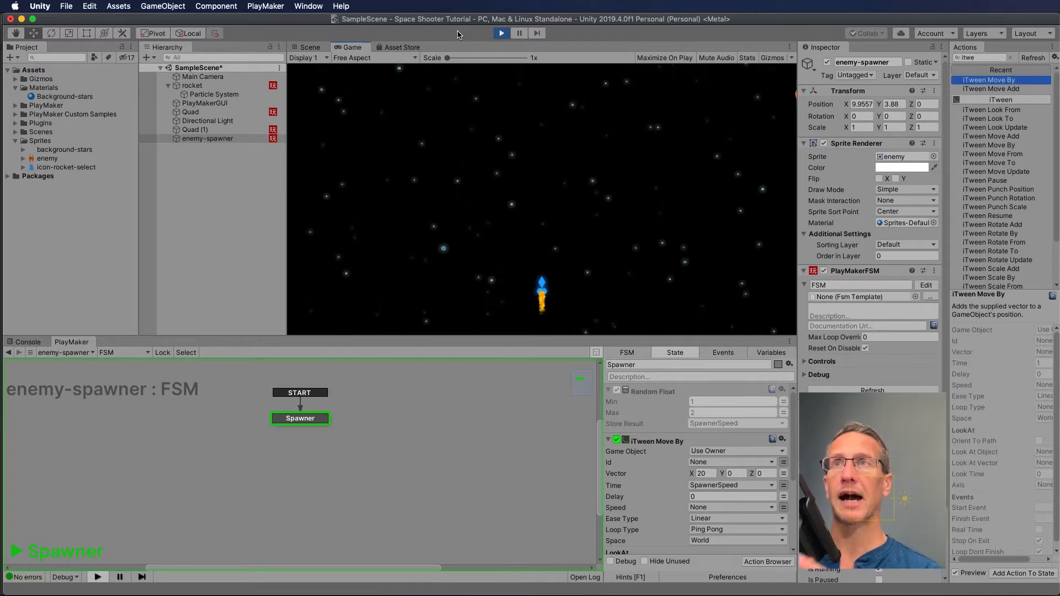
{"action": "left_click", "coordinate": [502, 33]}
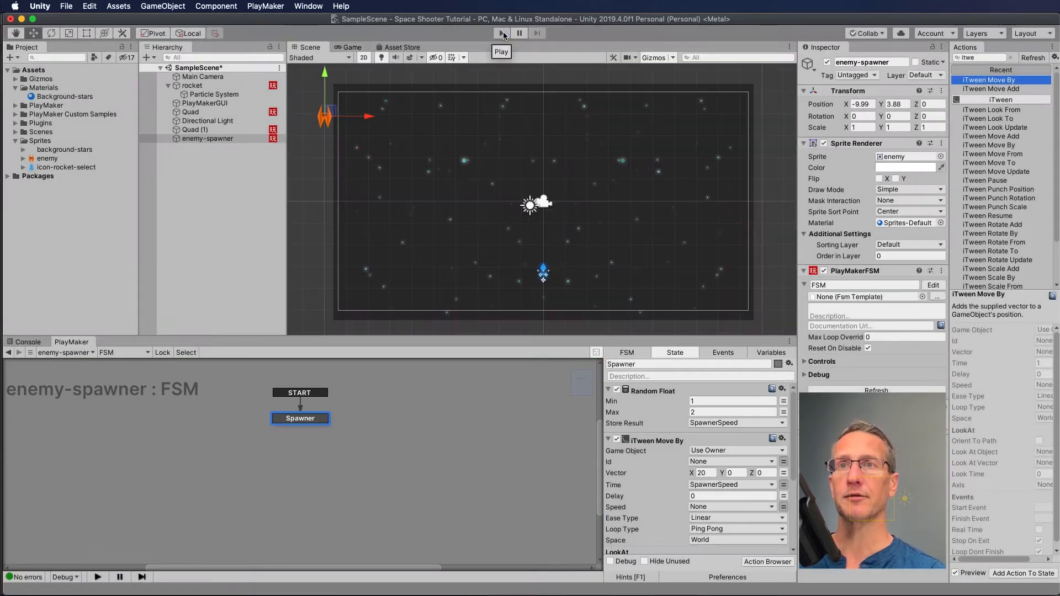
Step: Set the Random Float minimum to 2 and maximum to 4, and play-test the scene with the new range
{"action": "left_click", "coordinate": [703, 403]}
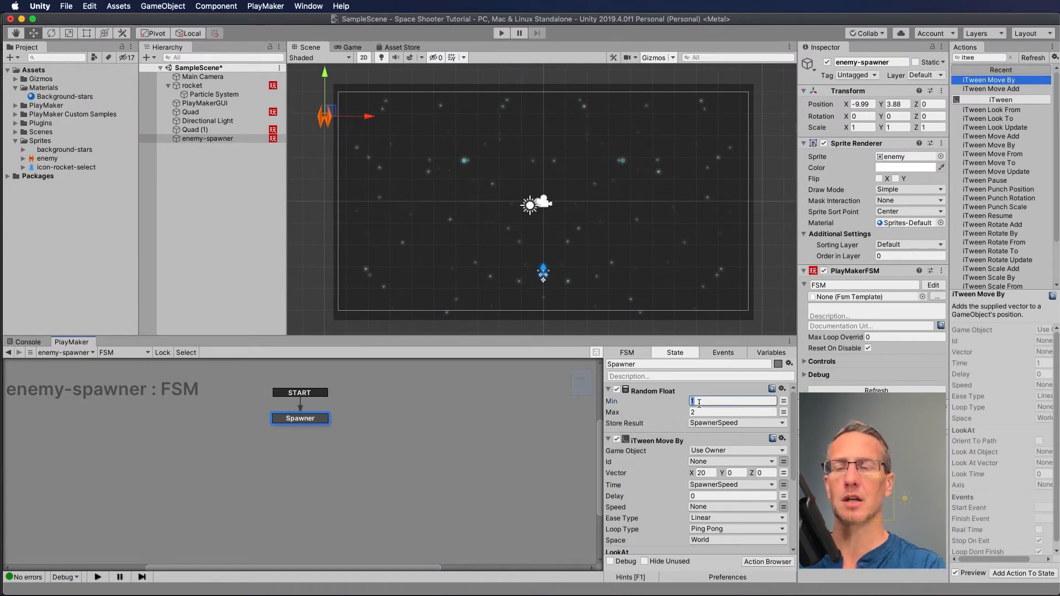
{"action": "key", "text": "Tab"}
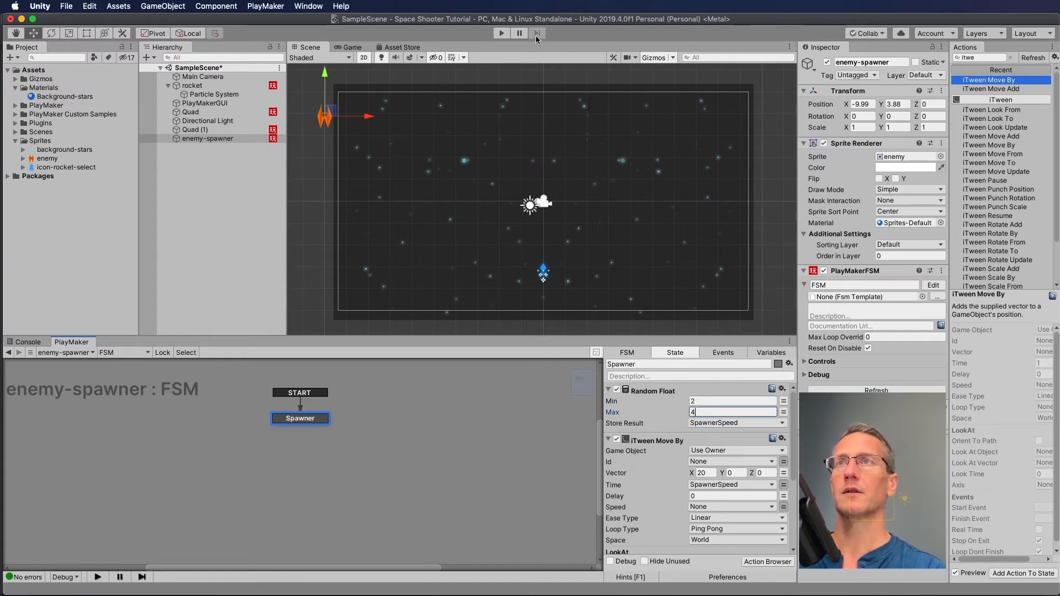
{"action": "left_click", "coordinate": [502, 32]}
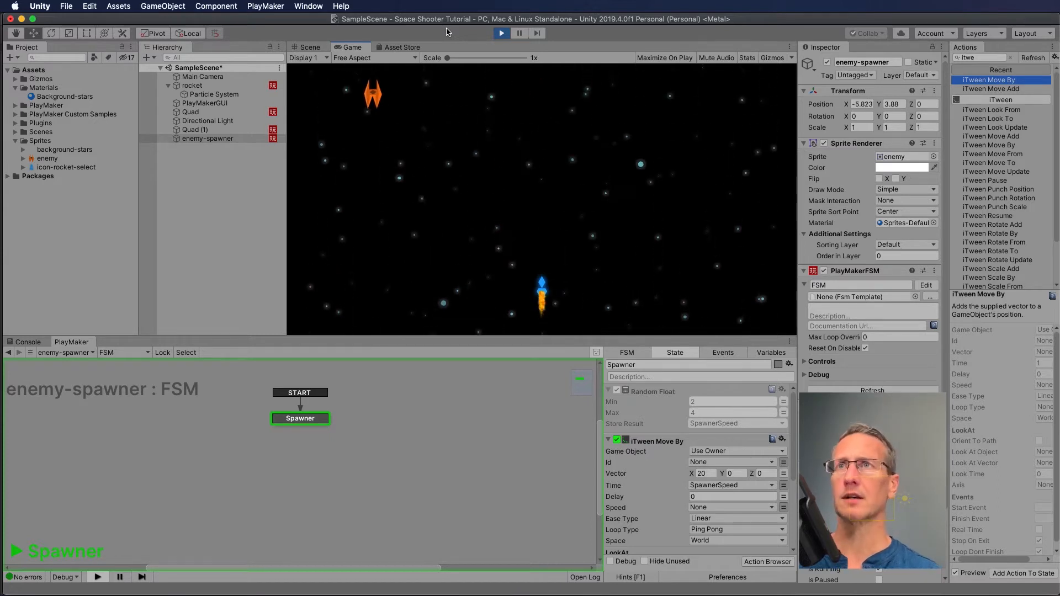
{"action": "left_click", "coordinate": [499, 32]}
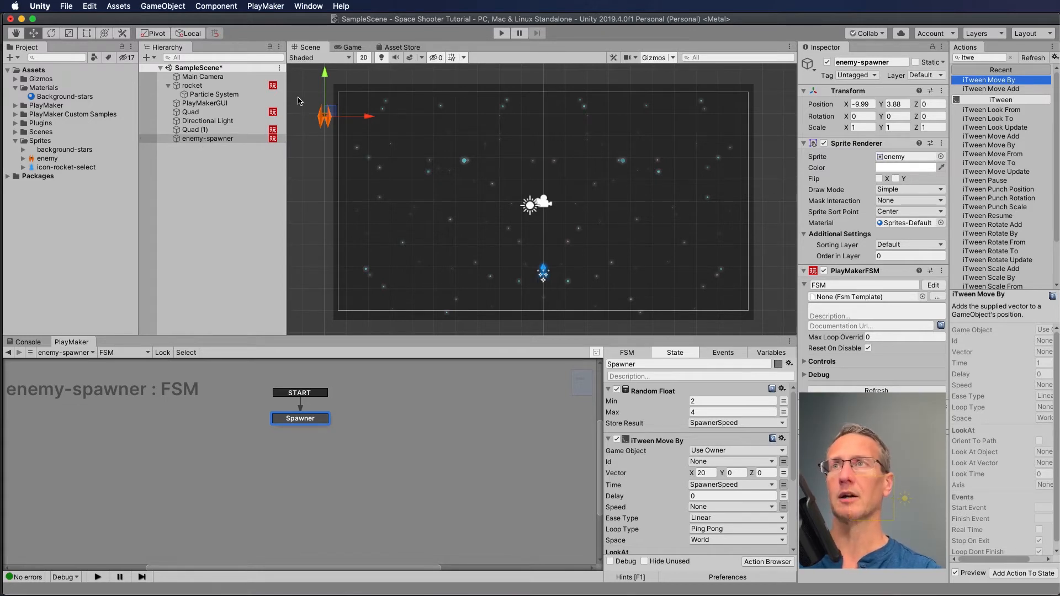
Step: Move the enemy-spawner straight up above the camera frame, to about Y 6.08
{"action": "left_click_drag", "start_coordinate": [325, 76], "coordinate": [319, 28]}
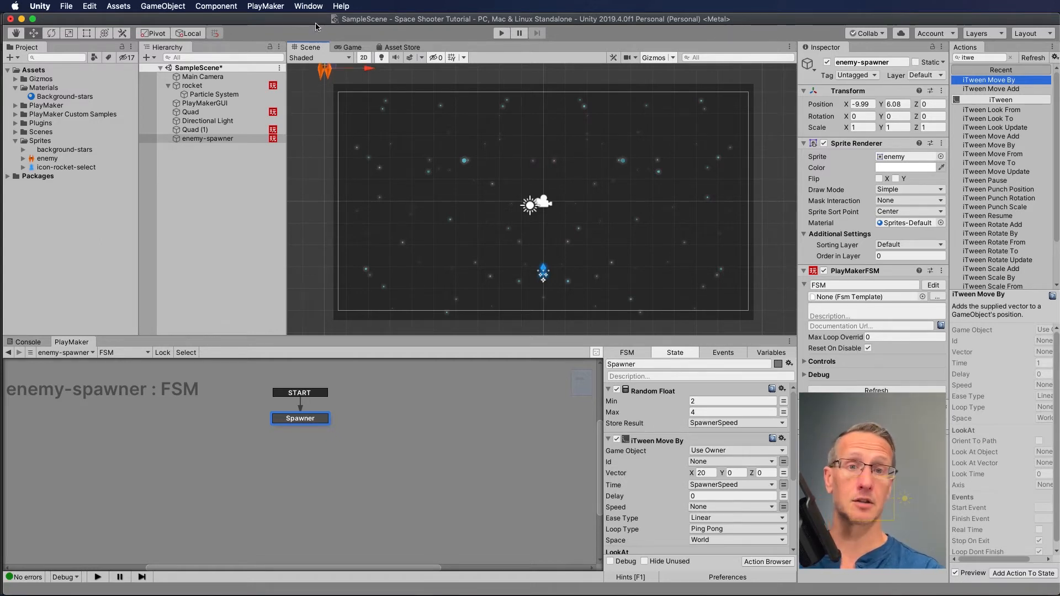
{"action": "key", "text": "super+Tab"}
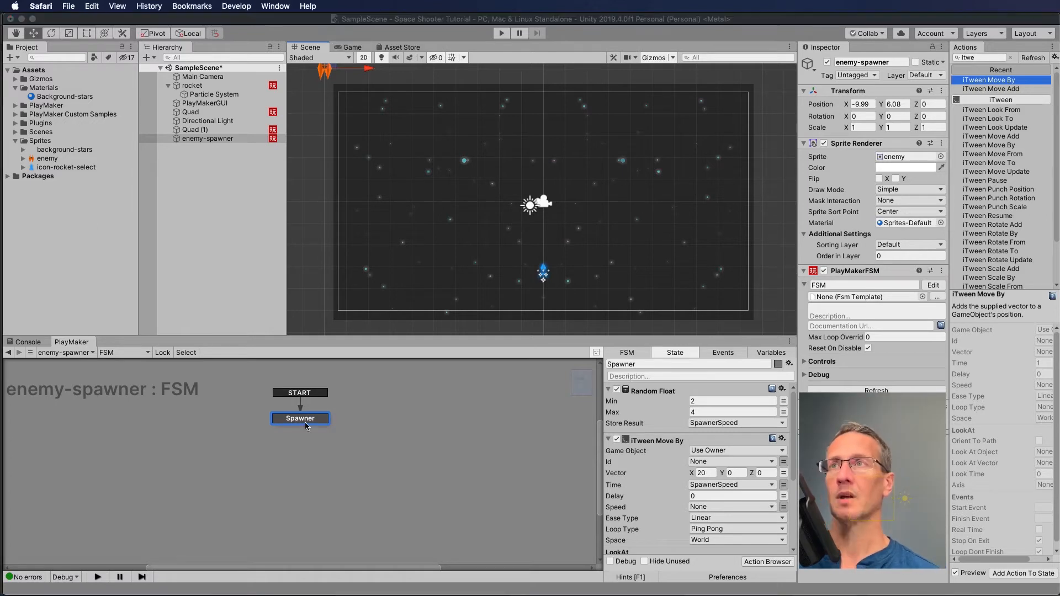
Step: Create an empty child object under enemy-spawner and name it SpawnPoint
{"action": "right_click", "coordinate": [187, 137]}
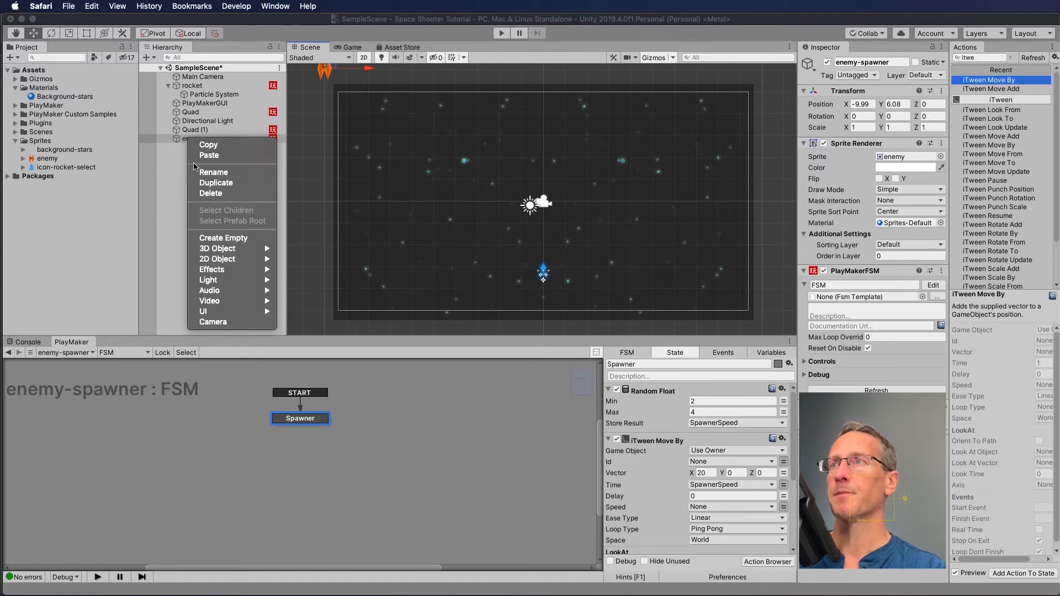
{"action": "left_click", "coordinate": [209, 240]}
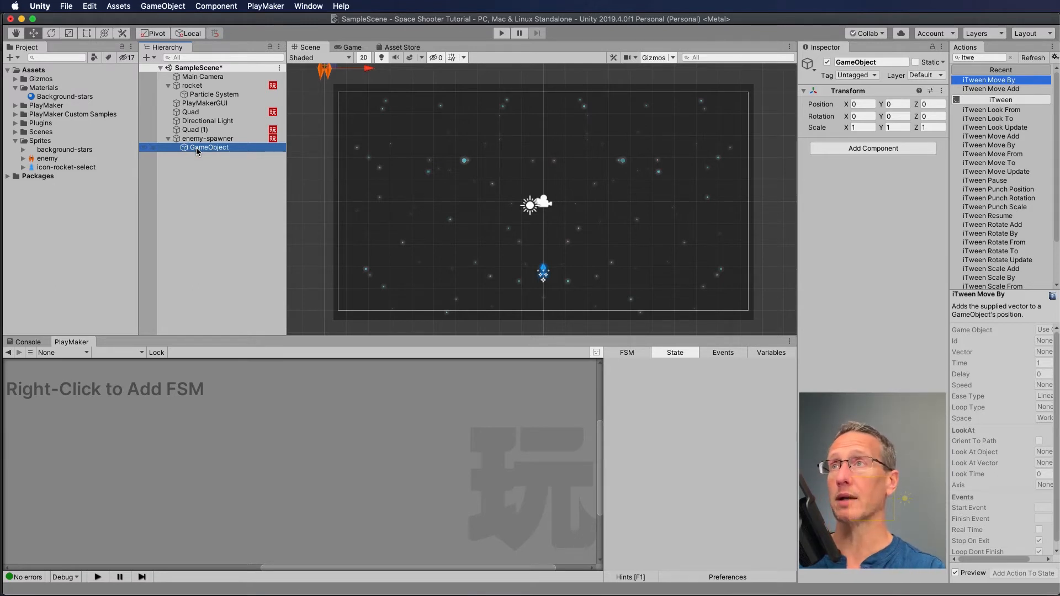
{"action": "left_click", "coordinate": [197, 145]}
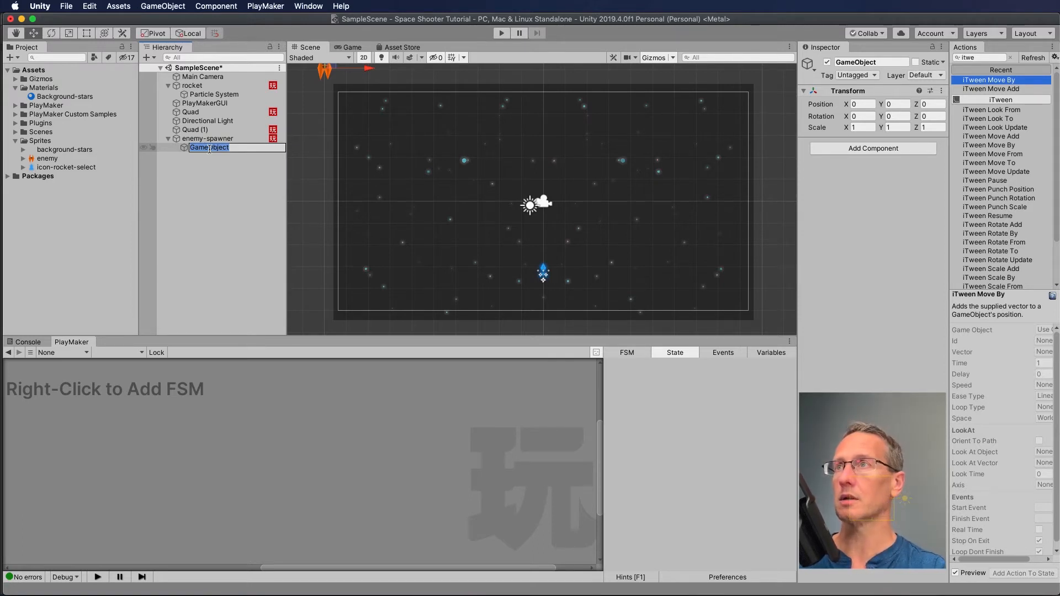
{"action": "type", "text": "SpawnPoint"}
{"action": "key", "text": "Return"}
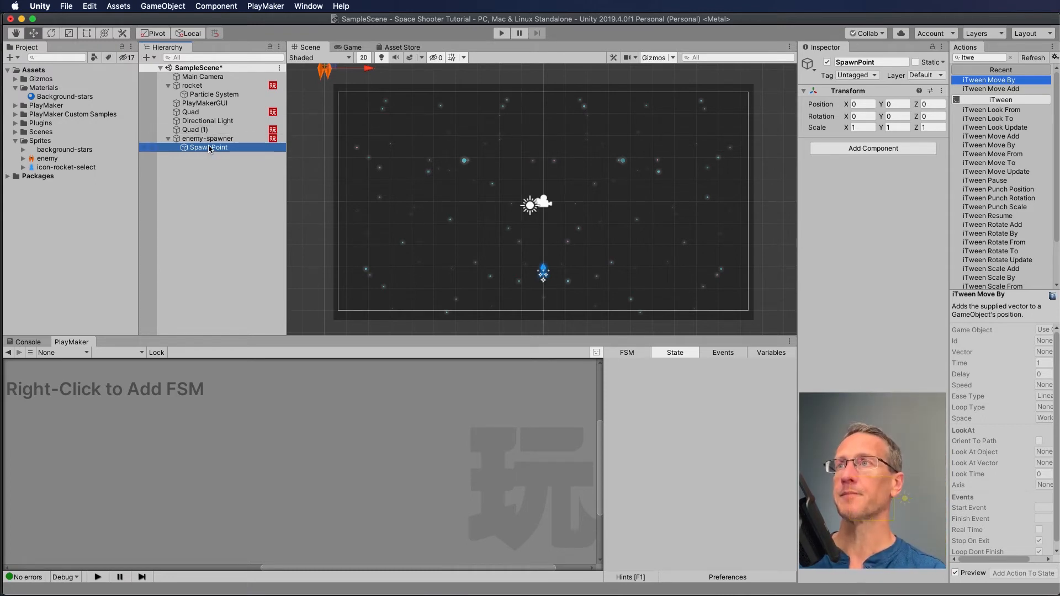
{"action": "left_click", "coordinate": [200, 159]}
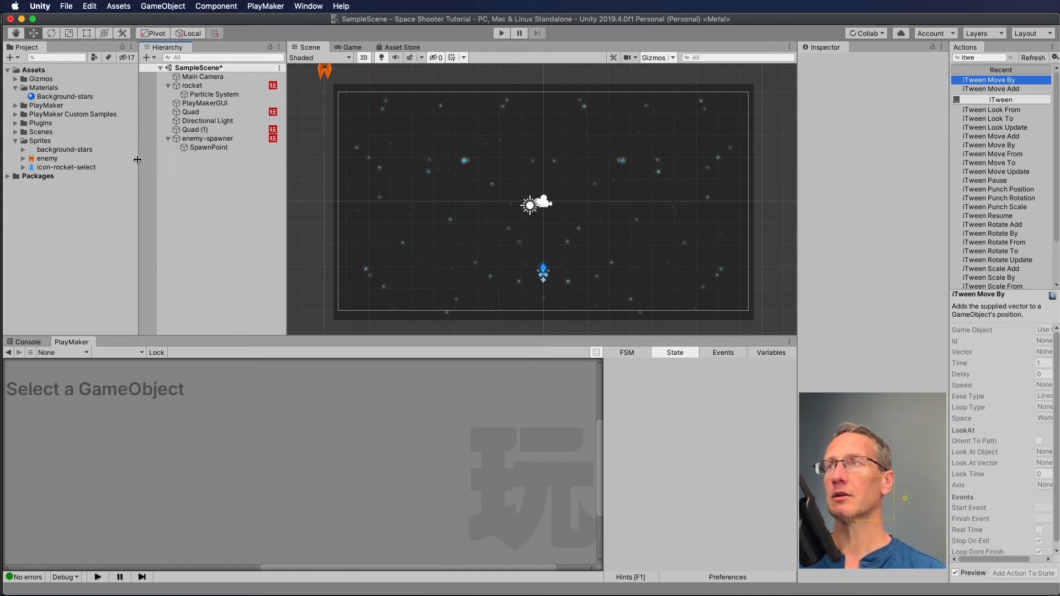
Step: Add the enemy sprite to the scene as its own object and move it to about X -2.97, Y 2.61
{"action": "left_click_drag", "start_coordinate": [35, 160], "coordinate": [177, 182]}
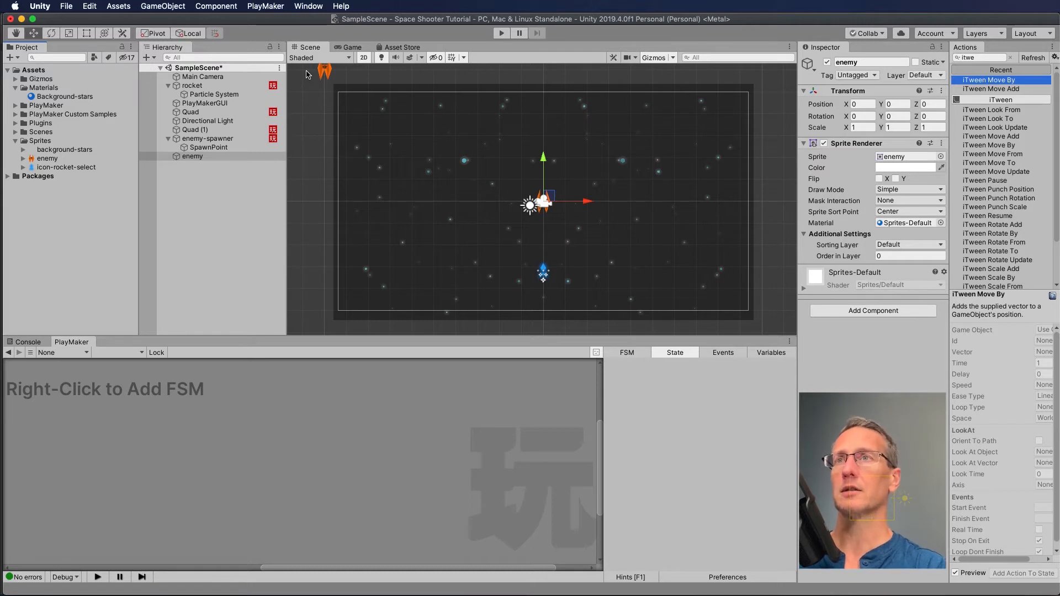
{"action": "left_click_drag", "start_coordinate": [545, 161], "coordinate": [543, 103]}
{"action": "left_click_drag", "start_coordinate": [586, 146], "coordinate": [521, 145]}
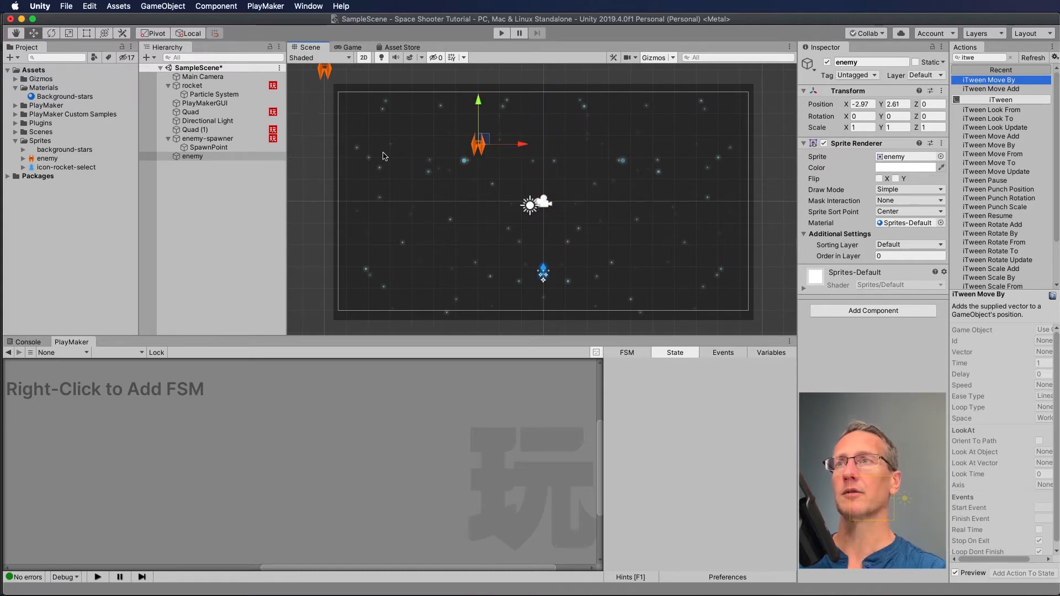
Step: Add a Rigidbody 2D component to the enemy object, then play-test the scene and stop the game
{"action": "left_click", "coordinate": [200, 157]}
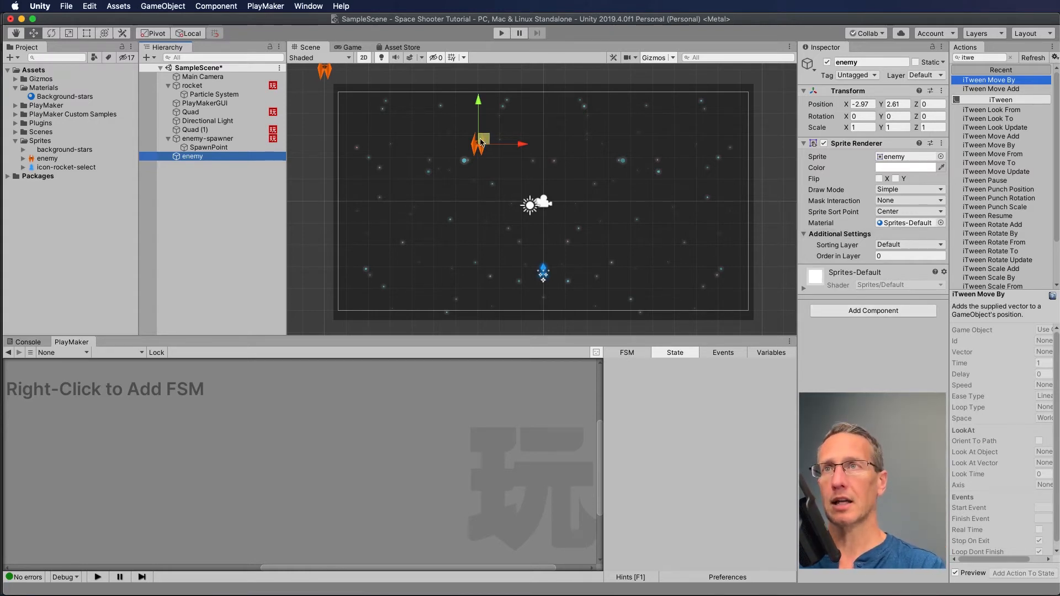
{"action": "left_click", "coordinate": [876, 310]}
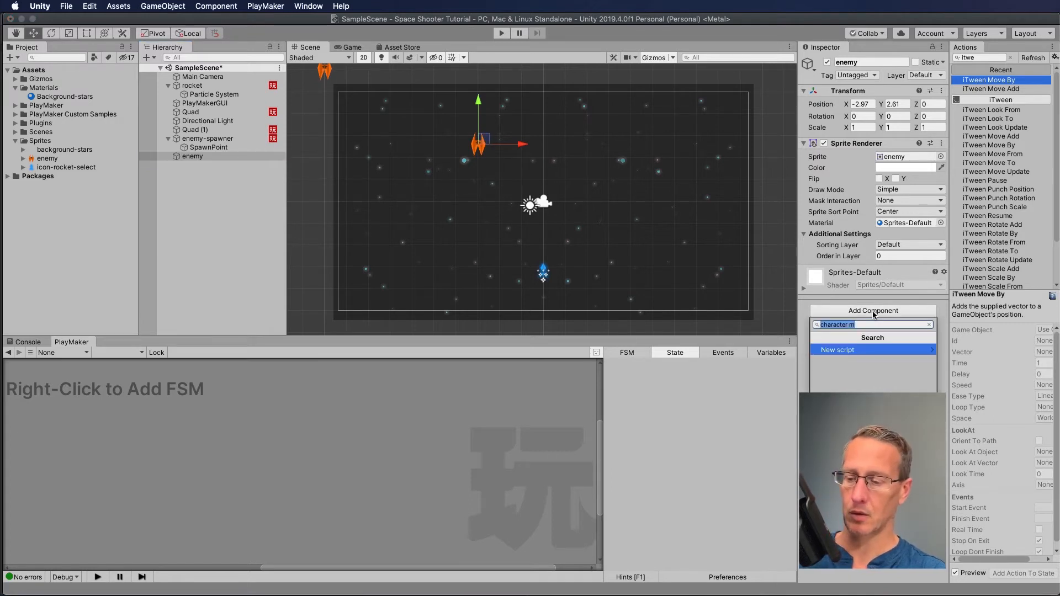
{"action": "type", "text": "r"}
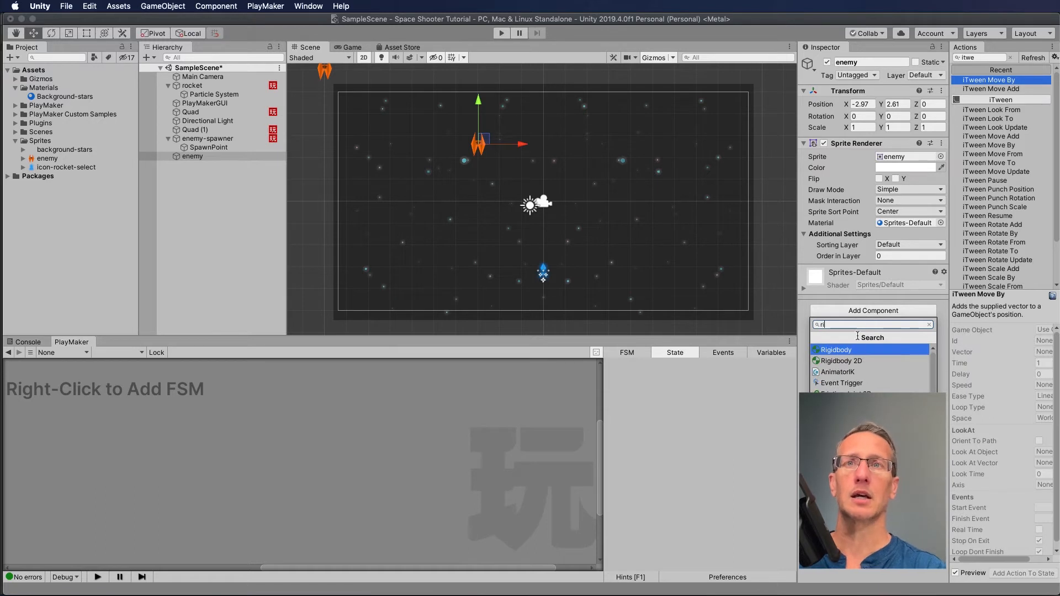
{"action": "type", "text": "i"}
{"action": "left_click", "coordinate": [845, 361]}
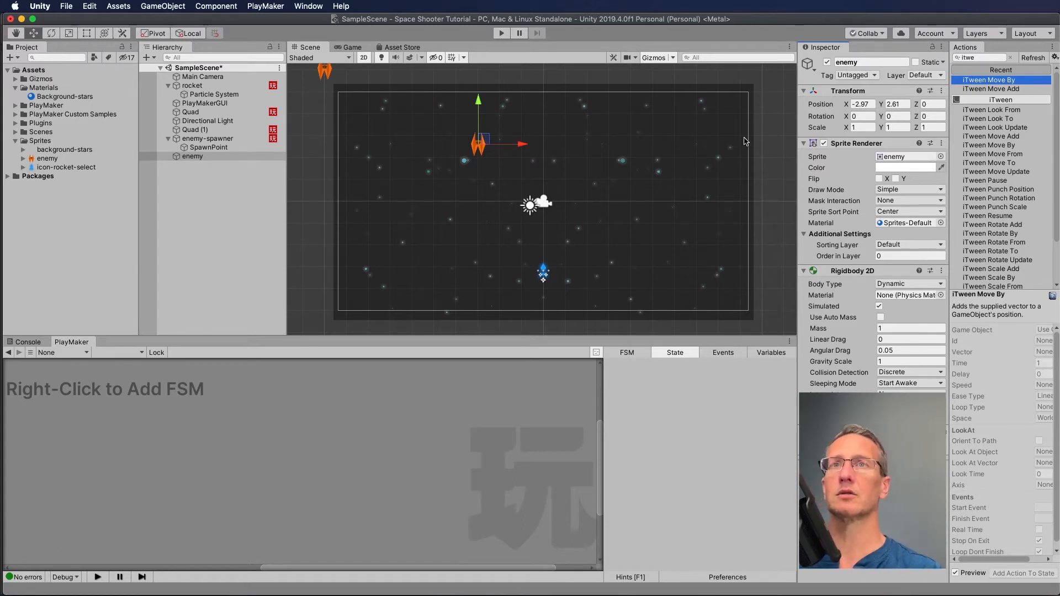
{"action": "left_click", "coordinate": [501, 35]}
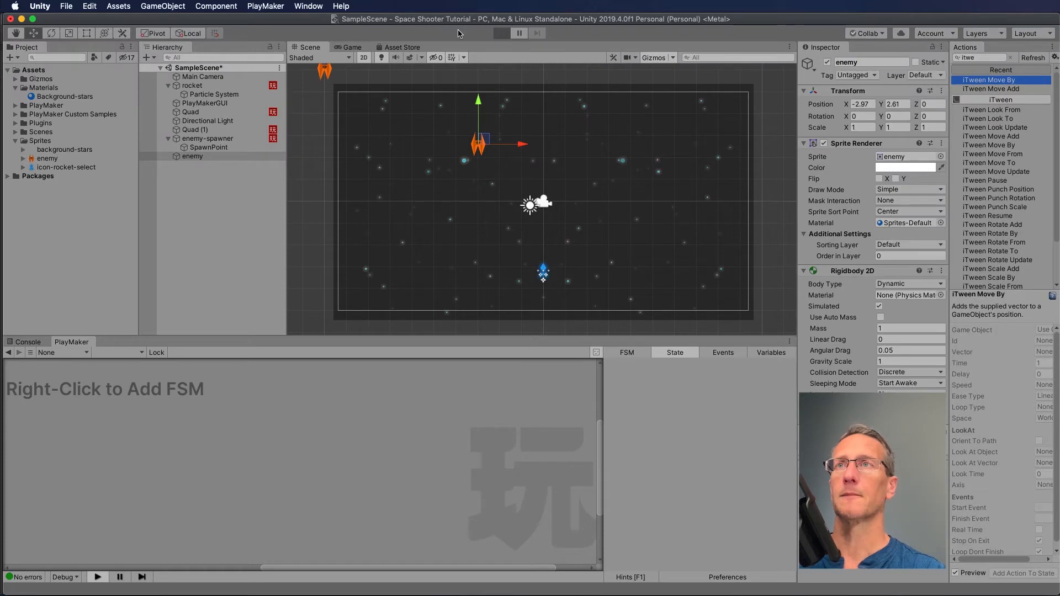
{"action": "left_click", "coordinate": [502, 34]}
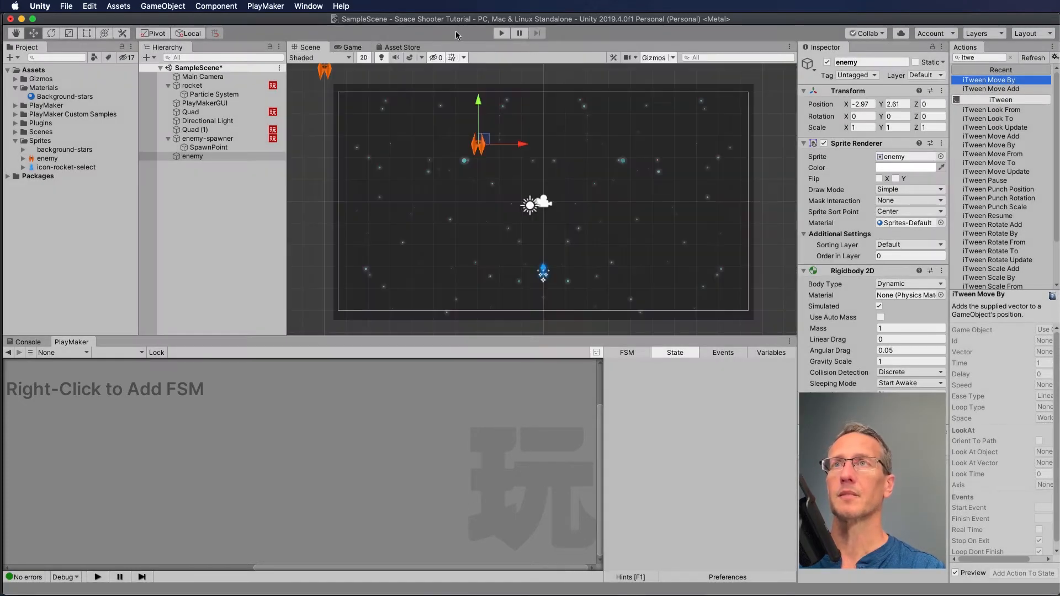
Step: Set the gravity scale of the enemy's Rigidbody 2D to 0.5, then play-test the scene and stop the game
{"action": "left_click", "coordinate": [885, 361]}
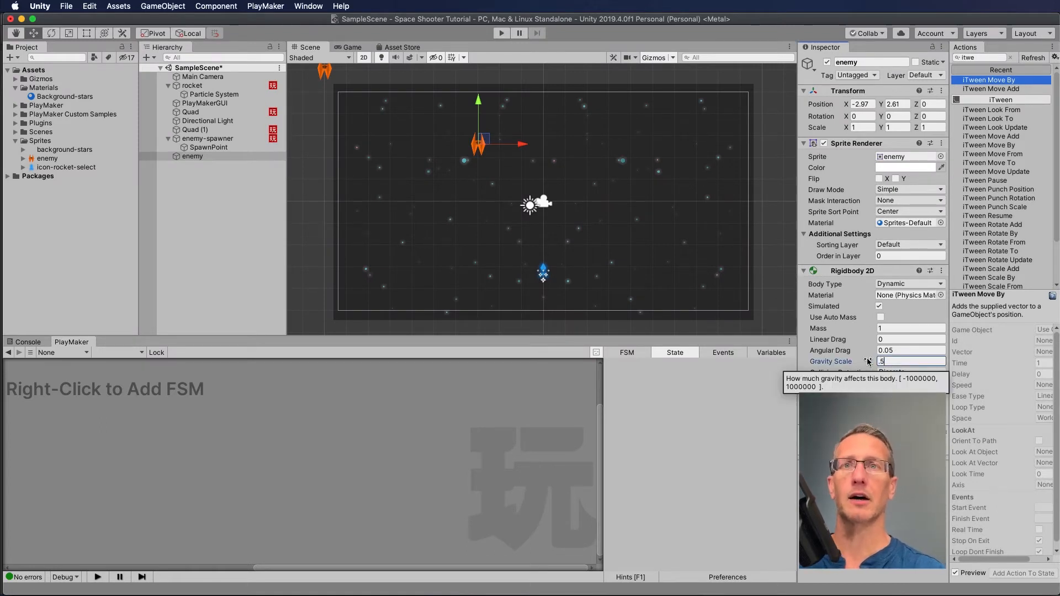
{"action": "left_click", "coordinate": [500, 33]}
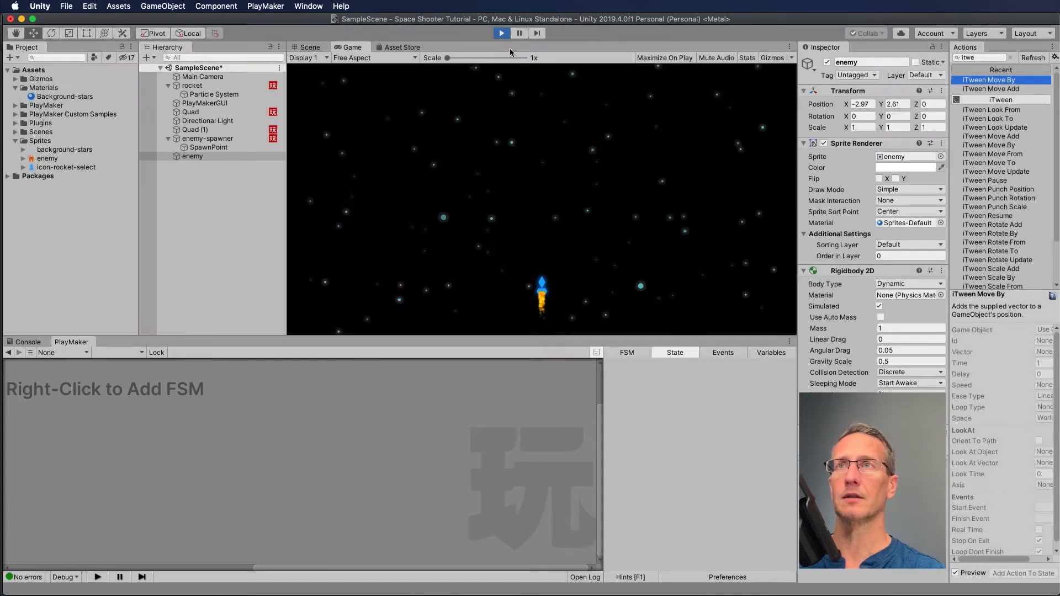
{"action": "left_click", "coordinate": [504, 38]}
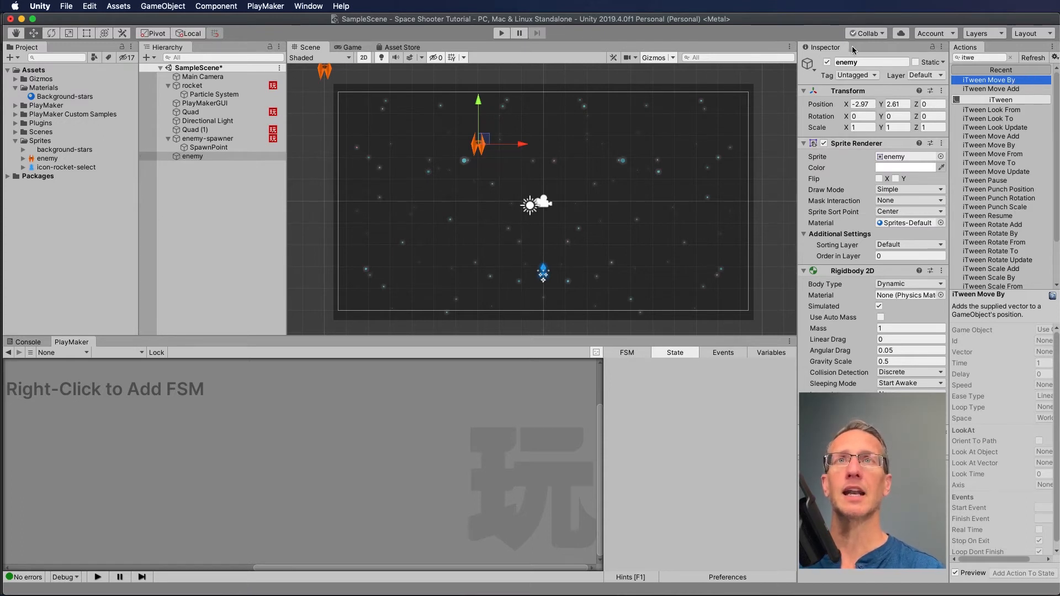
Step: Collapse the Sprites and Materials folders and create a new folder named Prefabs in Assets
{"action": "left_click", "coordinate": [15, 140]}
{"action": "left_click", "coordinate": [15, 88]}
{"action": "right_click", "coordinate": [33, 70]}
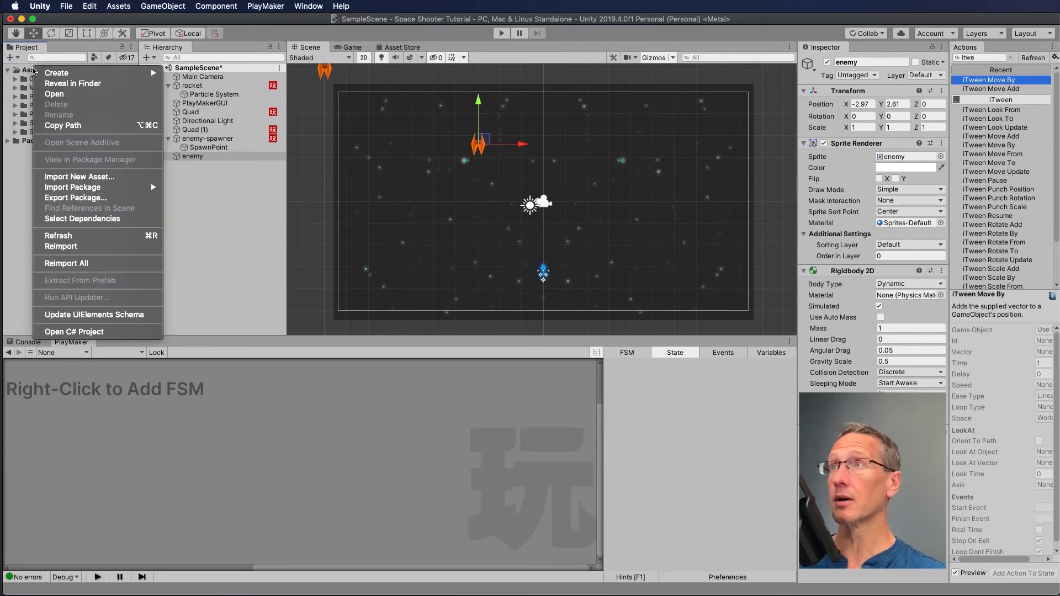
{"action": "mouse_move", "coordinate": [132, 79]}
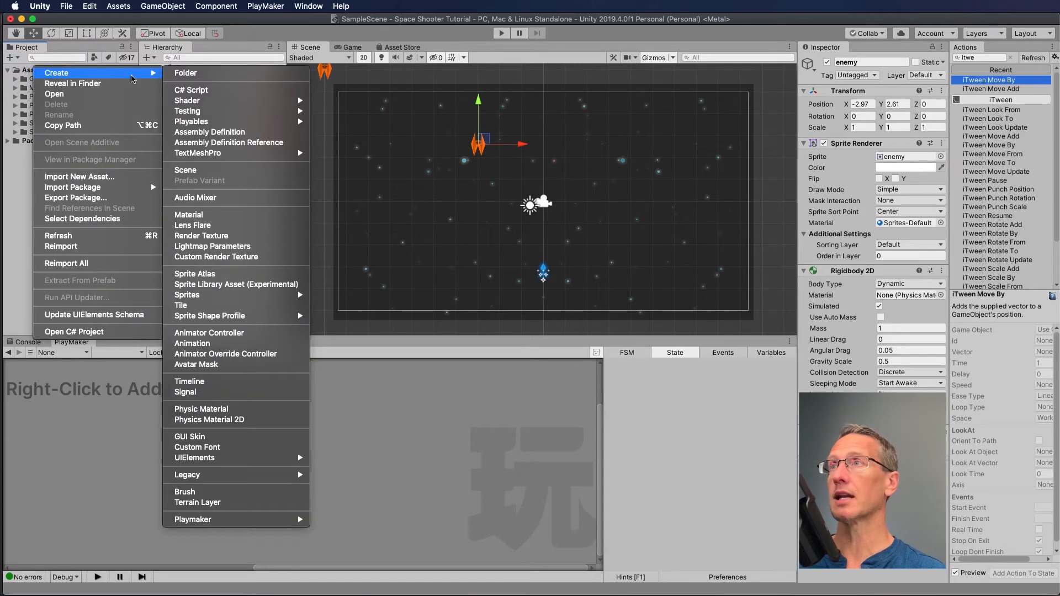
{"action": "left_click", "coordinate": [200, 75]}
{"action": "type", "text": "Prefabs"}
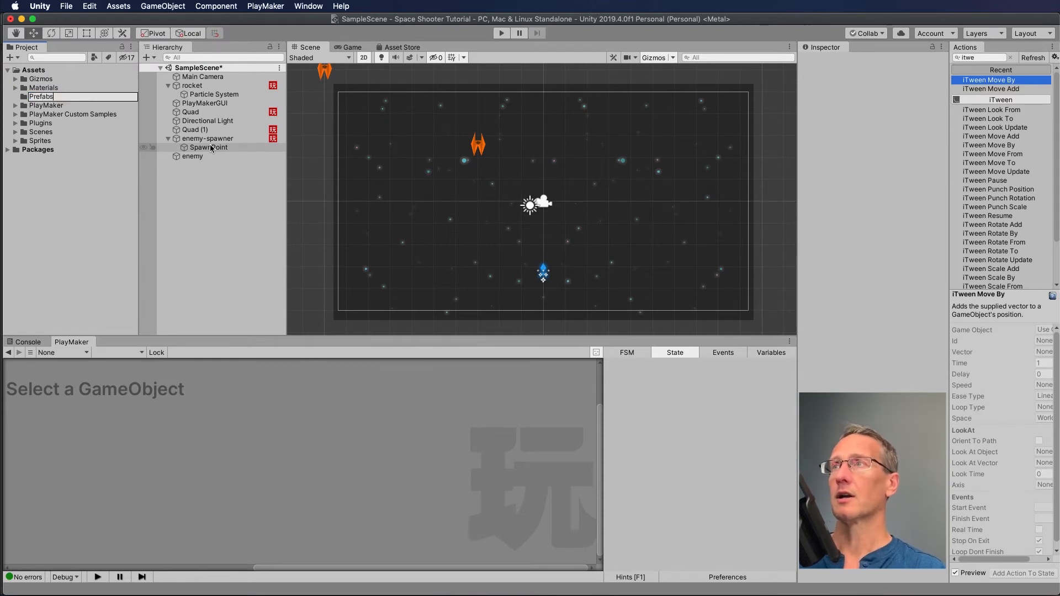
{"action": "key", "text": "Return"}
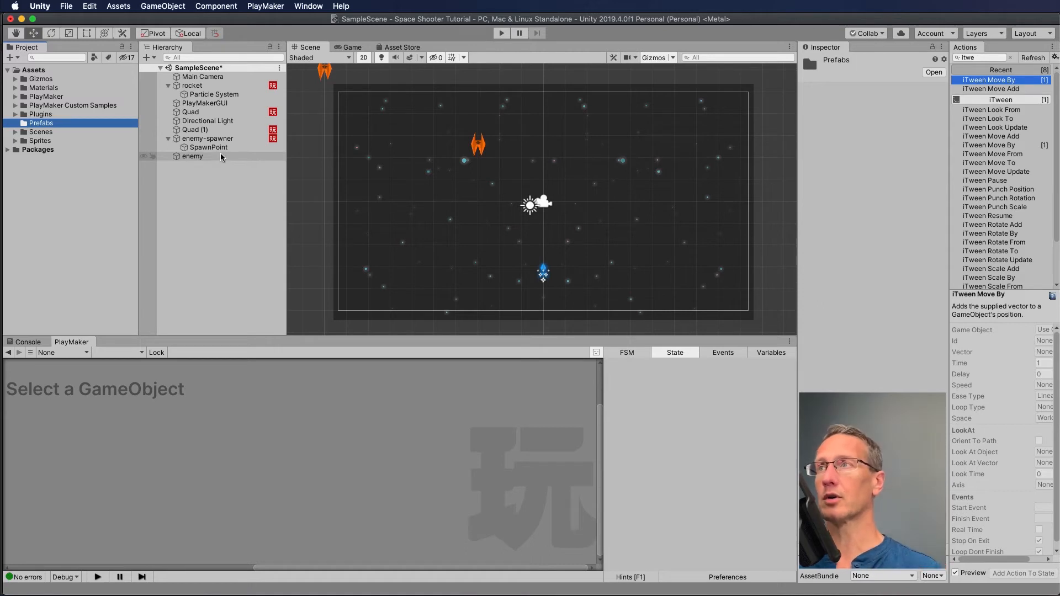
Step: Add a new tag named Enemy to the project's tag list, starting from the enemy object's tag options
{"action": "left_click", "coordinate": [190, 158]}
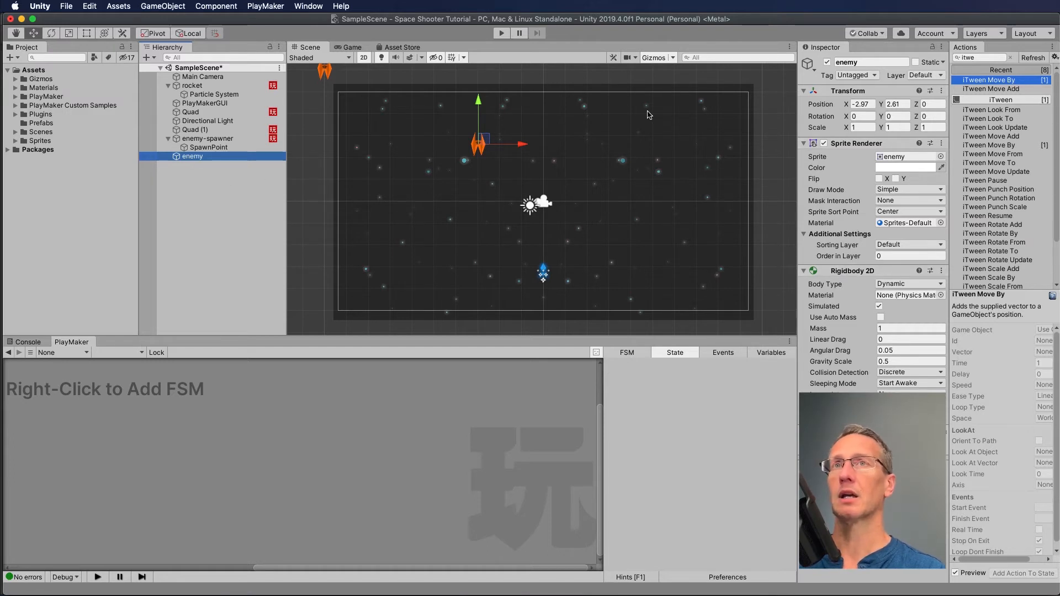
{"action": "left_click", "coordinate": [855, 76]}
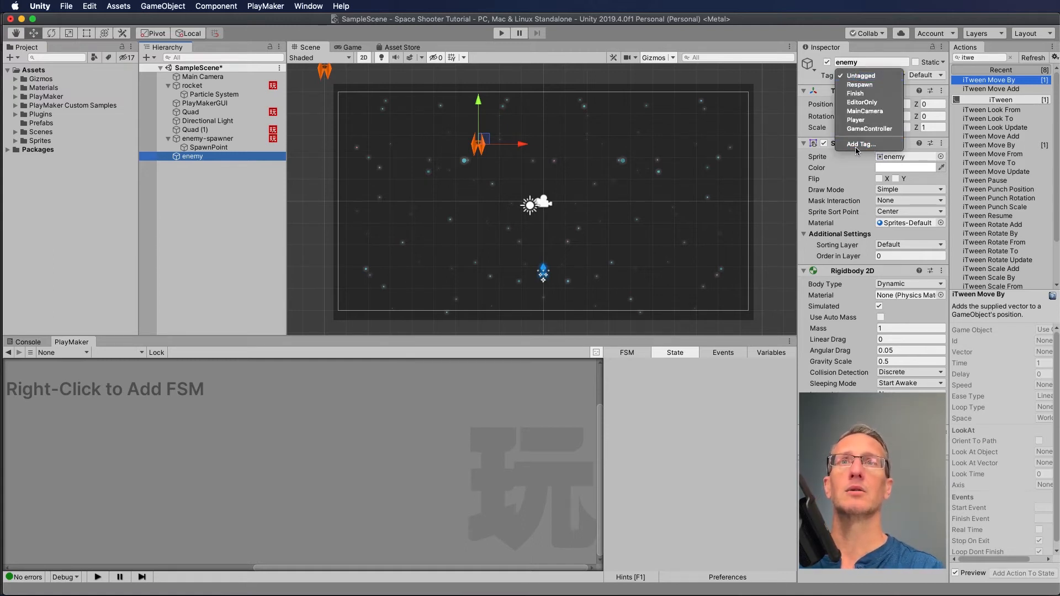
{"action": "left_click", "coordinate": [819, 77]}
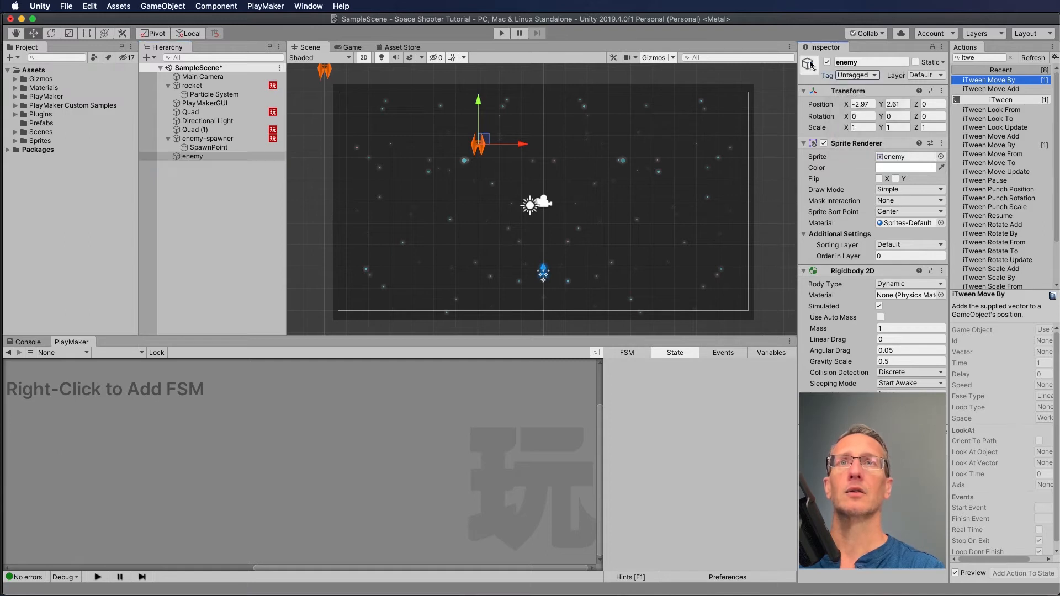
{"action": "left_click", "coordinate": [861, 76]}
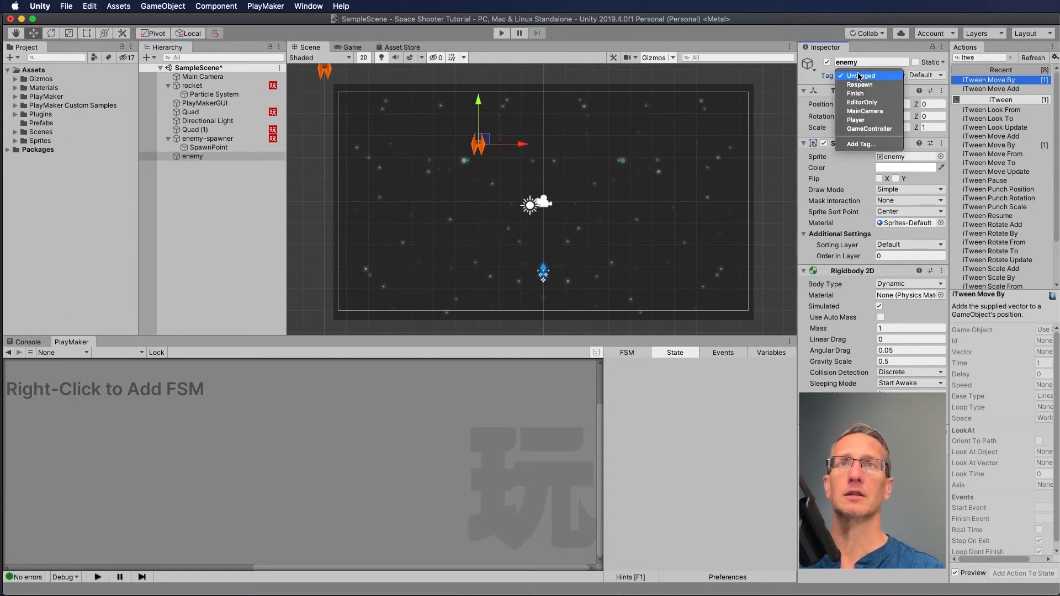
{"action": "left_click", "coordinate": [865, 145]}
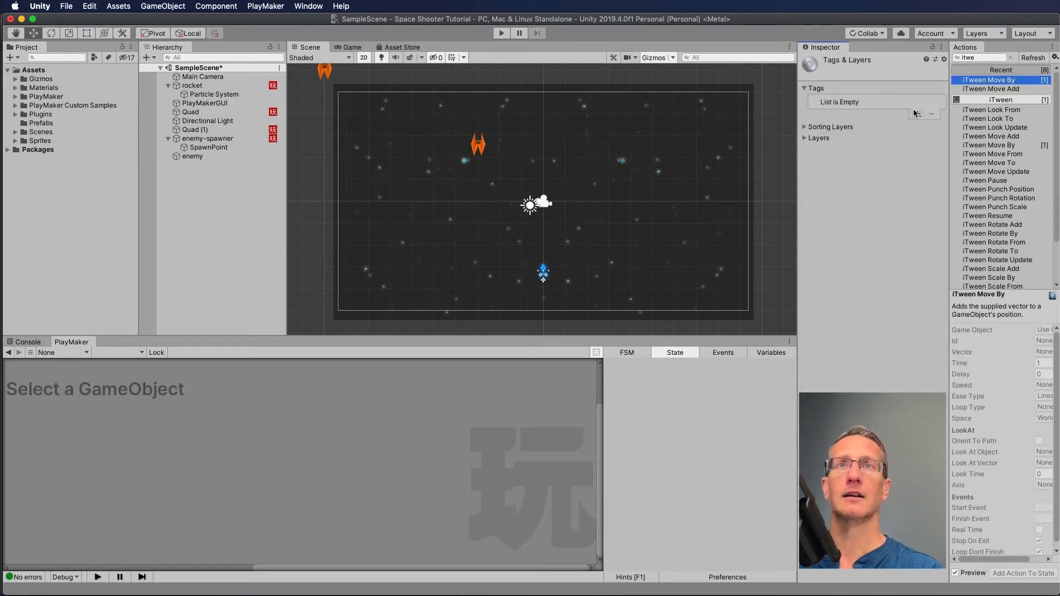
{"action": "left_click", "coordinate": [914, 113]}
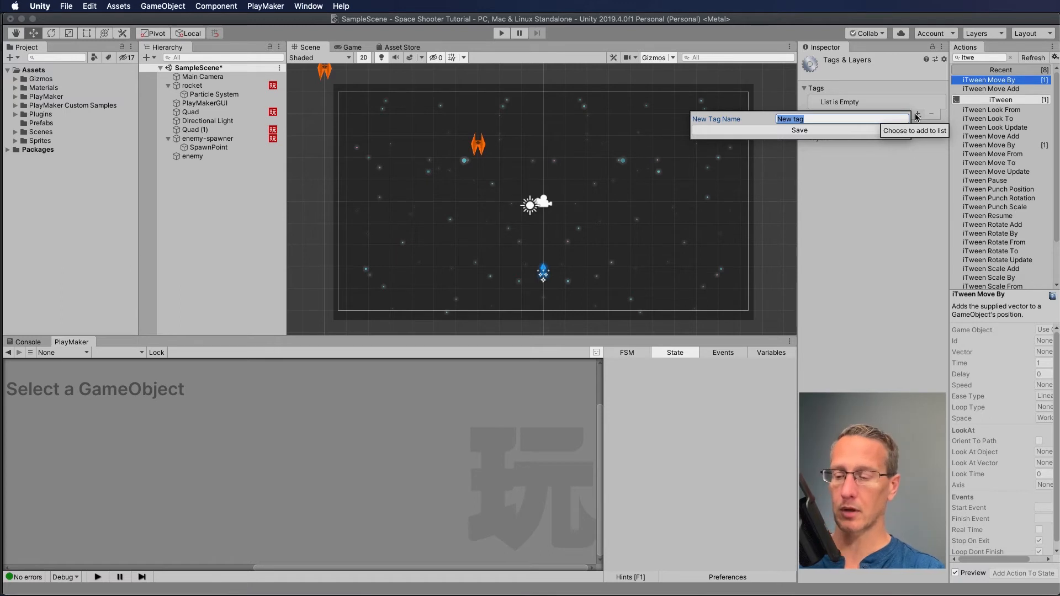
{"action": "type", "text": "Enemy"}
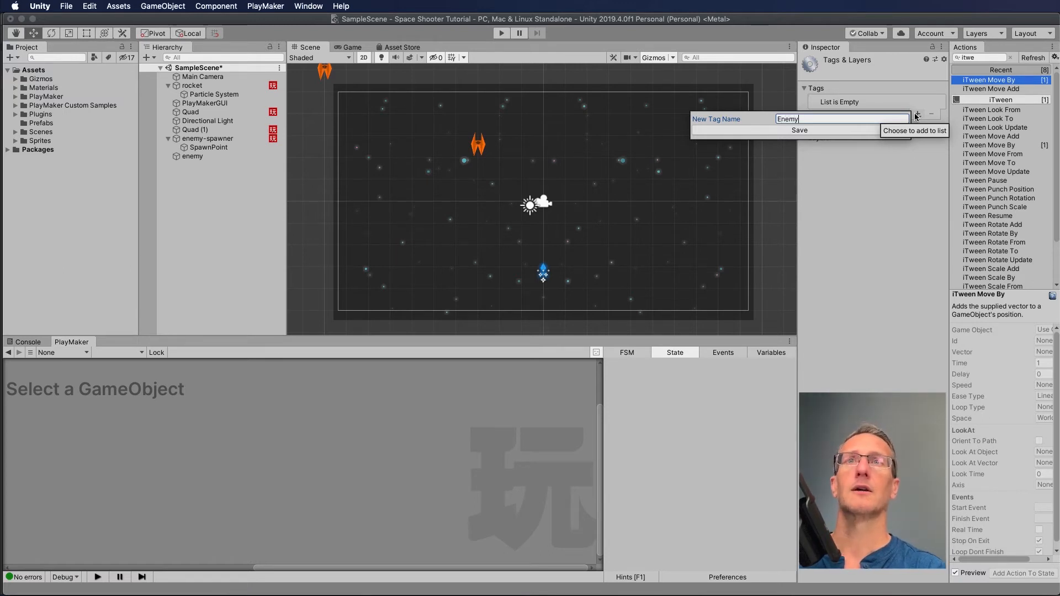
{"action": "left_click", "coordinate": [847, 130]}
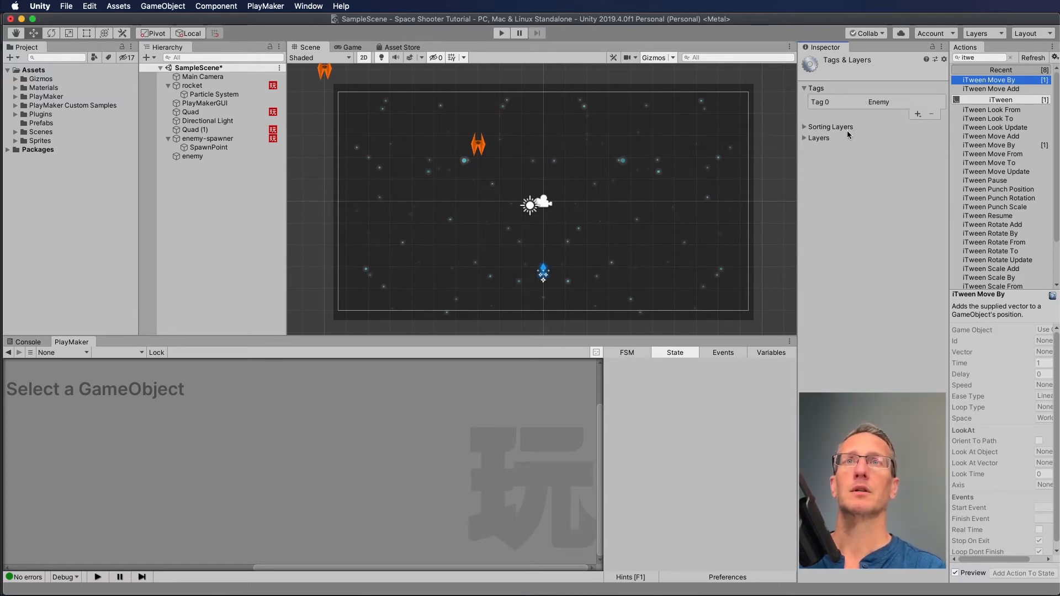
Step: Assign the Enemy tag to the enemy object
{"action": "left_click", "coordinate": [177, 156]}
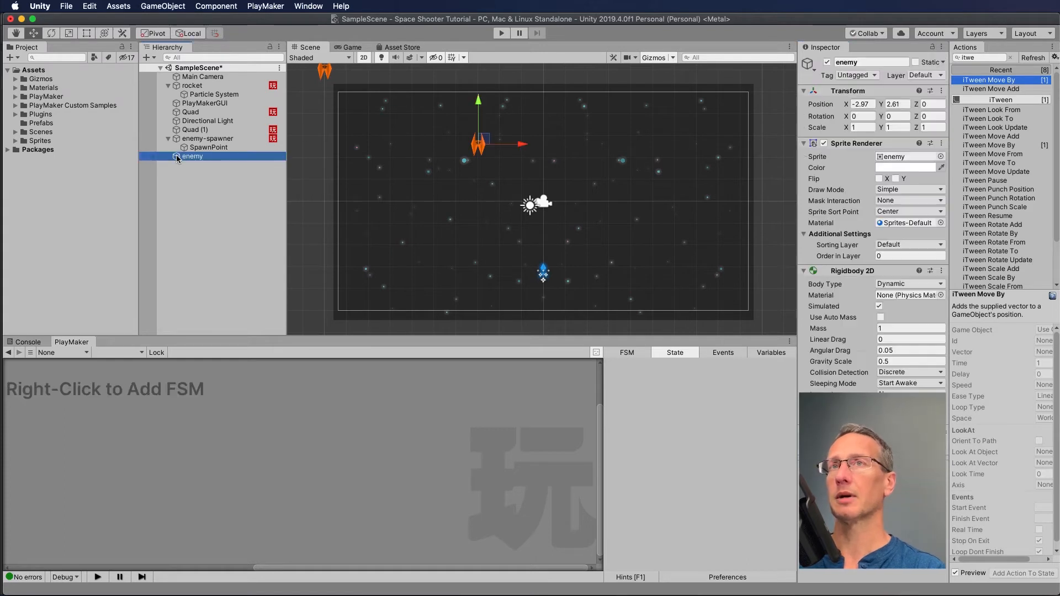
{"action": "left_click", "coordinate": [855, 76]}
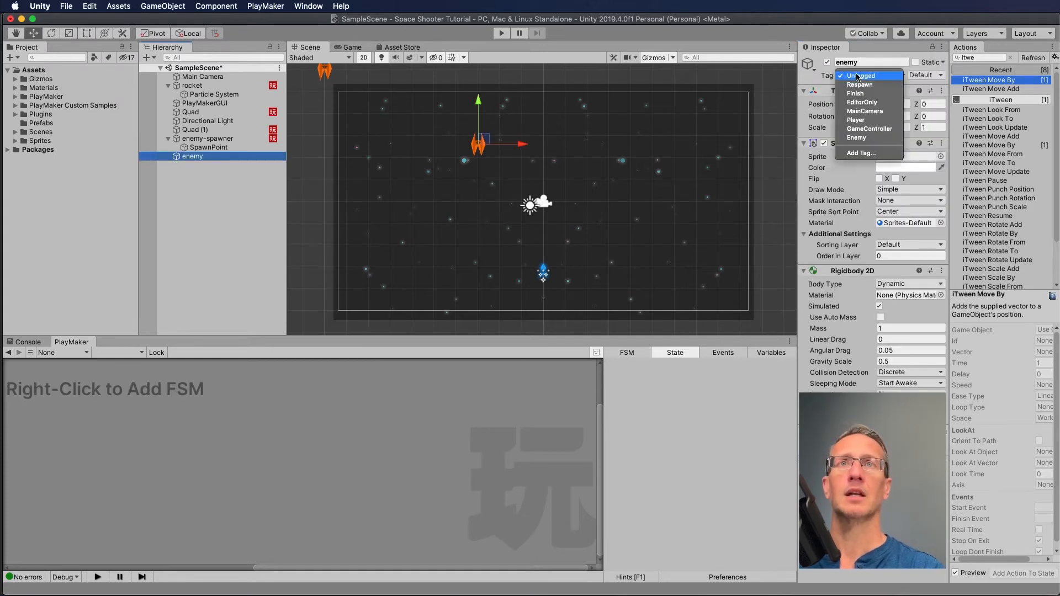
{"action": "left_click", "coordinate": [863, 138]}
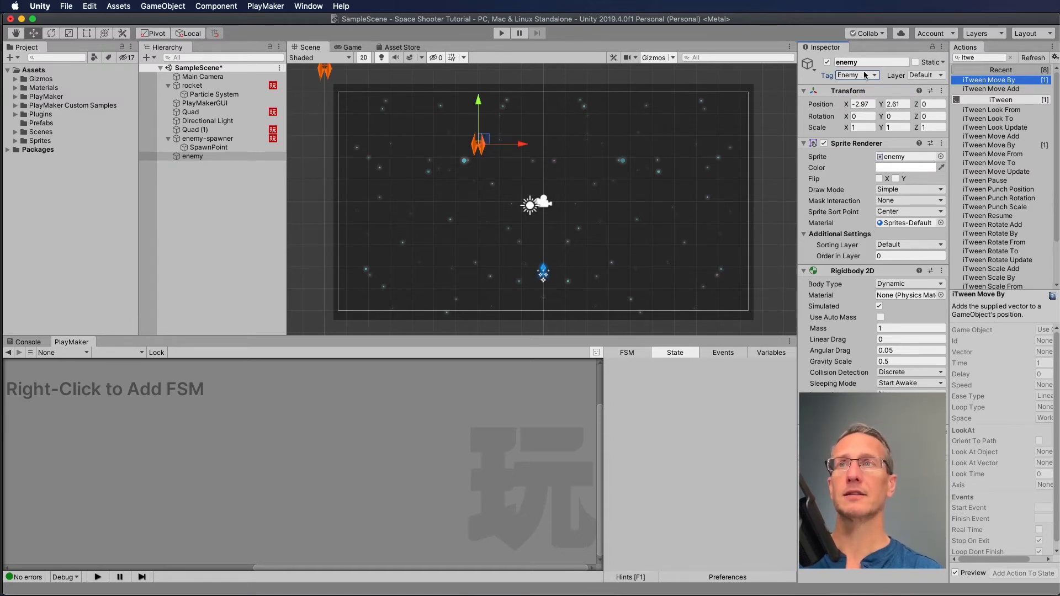
Step: Save the enemy object as a prefab in the Prefabs folder and delete its instance from the scene
{"action": "left_click", "coordinate": [188, 156]}
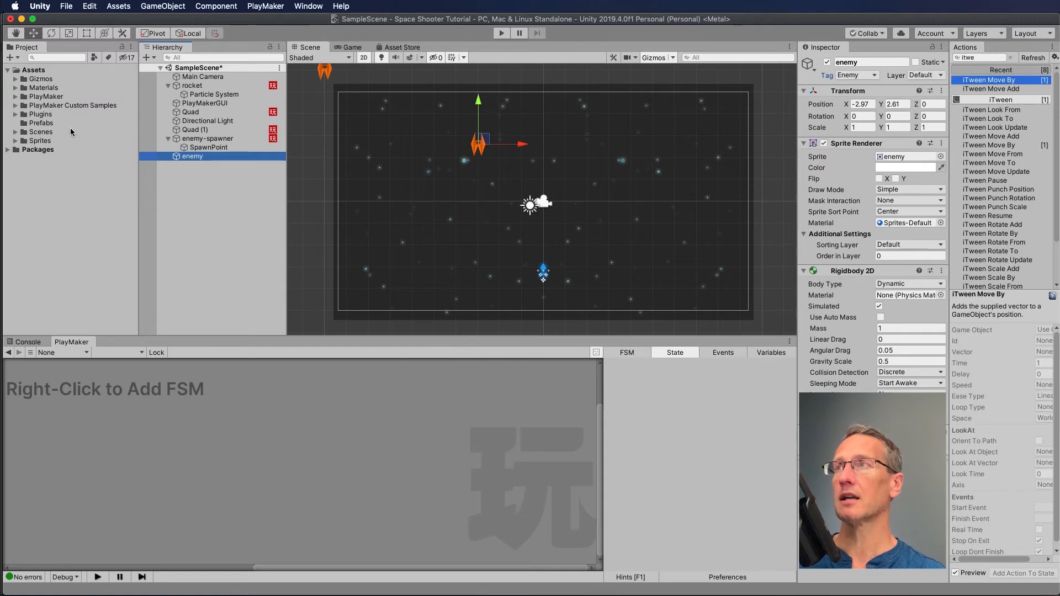
{"action": "left_click_drag", "start_coordinate": [172, 156], "coordinate": [35, 124]}
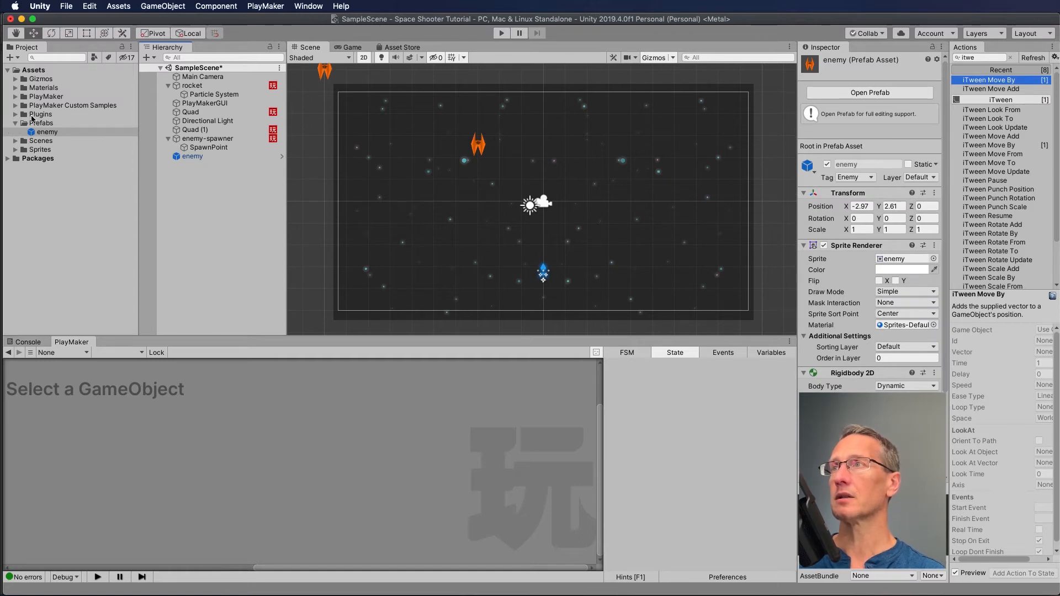
{"action": "left_click", "coordinate": [191, 156]}
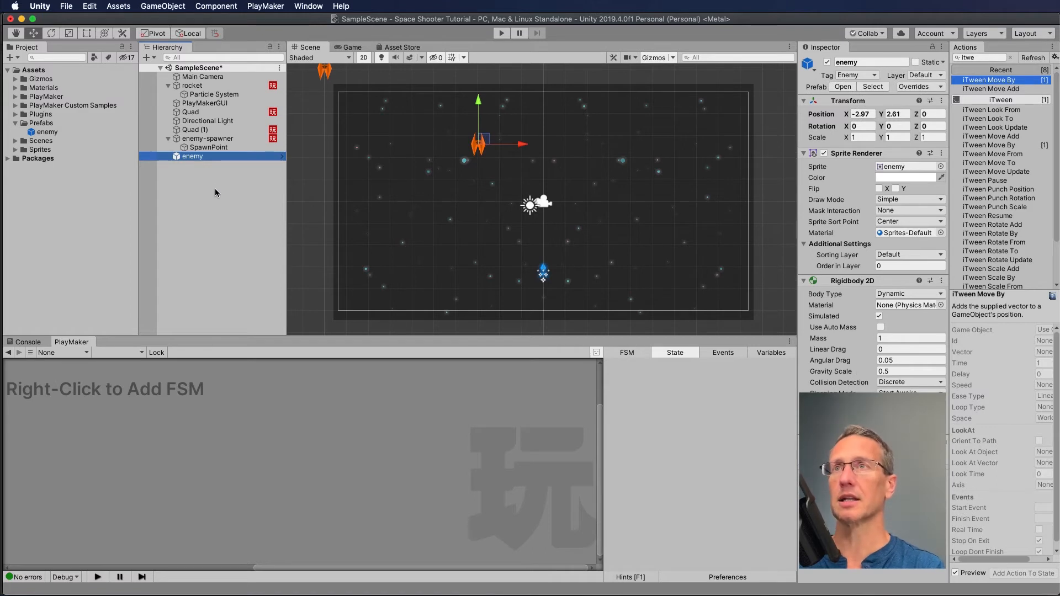
{"action": "key", "text": "super+BackSpace"}
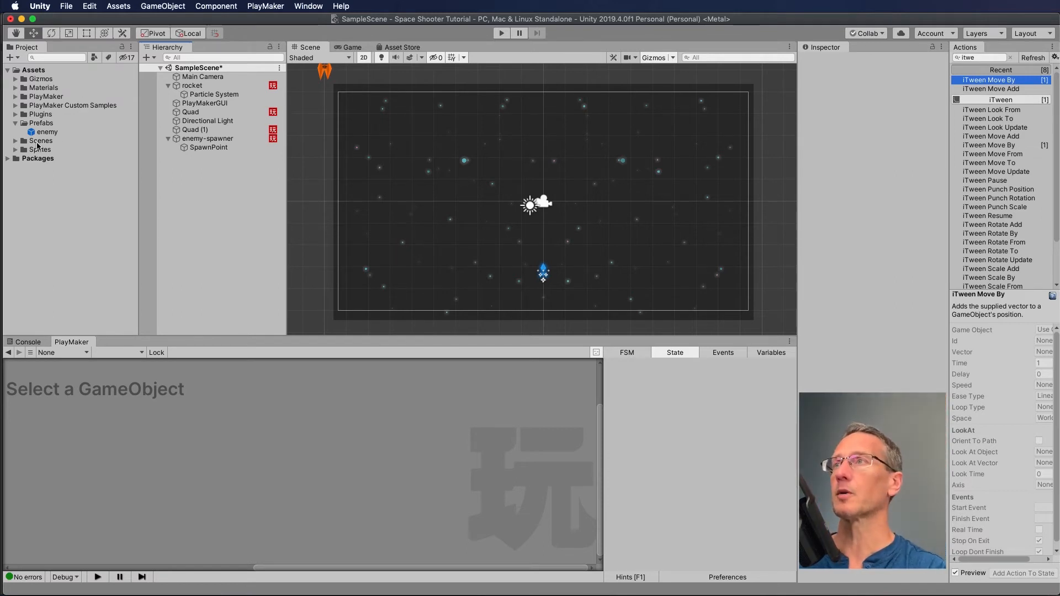
Step: Add a PlayMaker FSM to the SpawnPoint object under enemy-spawner
{"action": "left_click", "coordinate": [200, 147]}
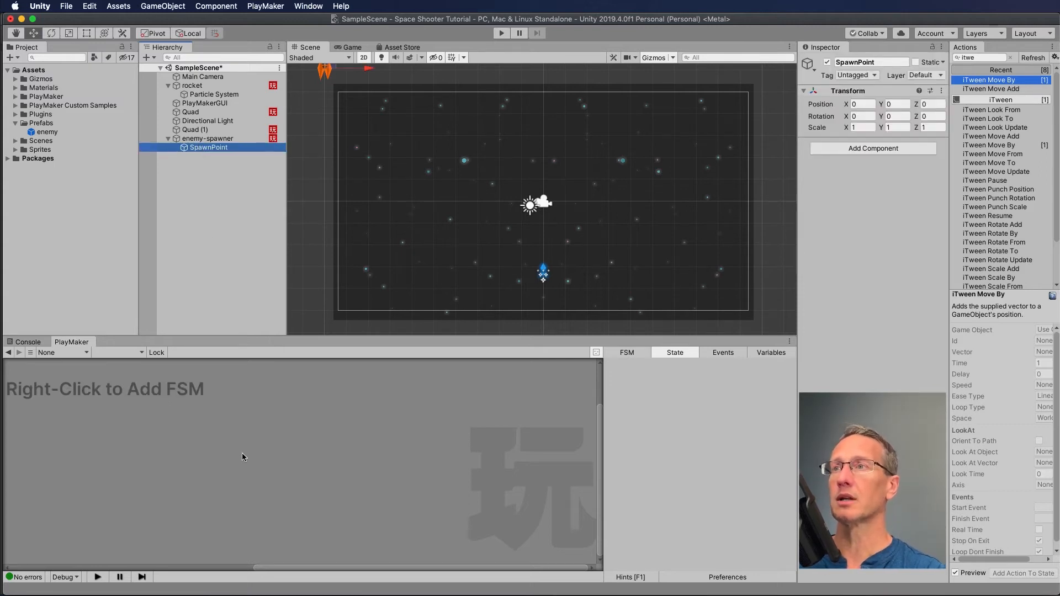
{"action": "right_click", "coordinate": [273, 410]}
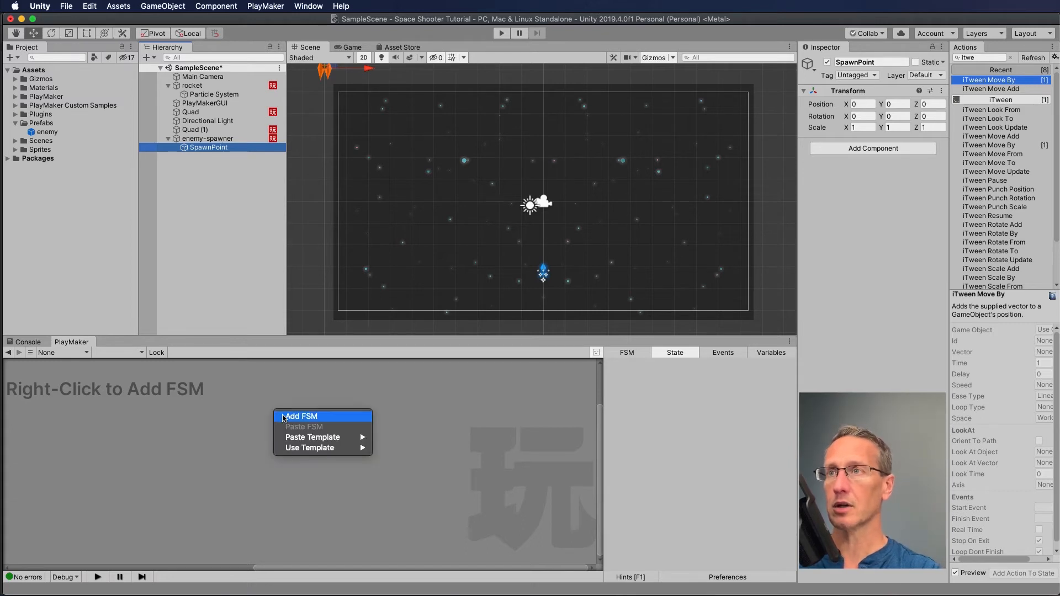
{"action": "left_click", "coordinate": [207, 148]}
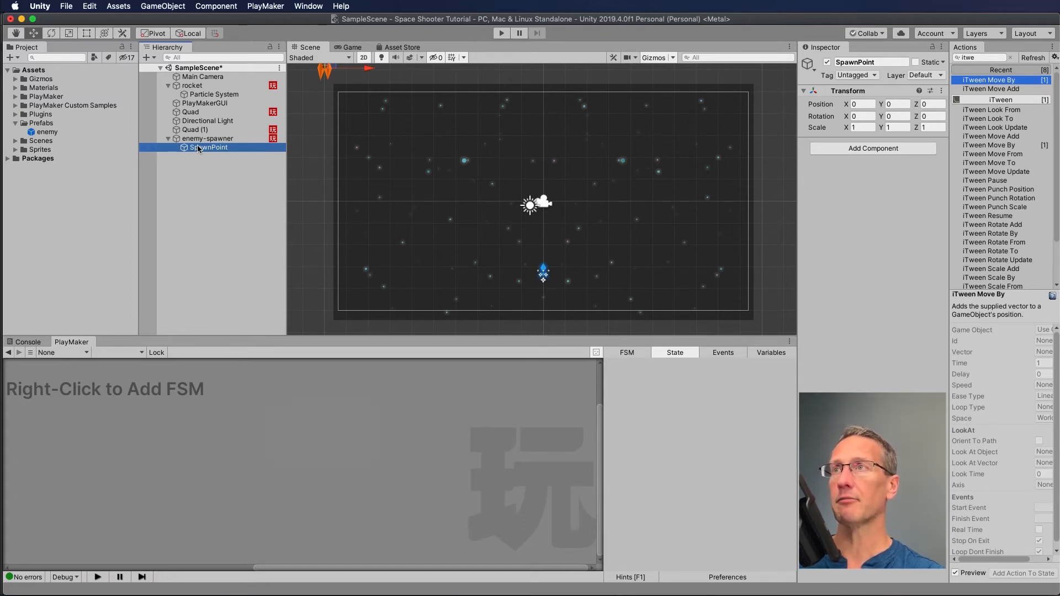
{"action": "left_click", "coordinate": [212, 139]}
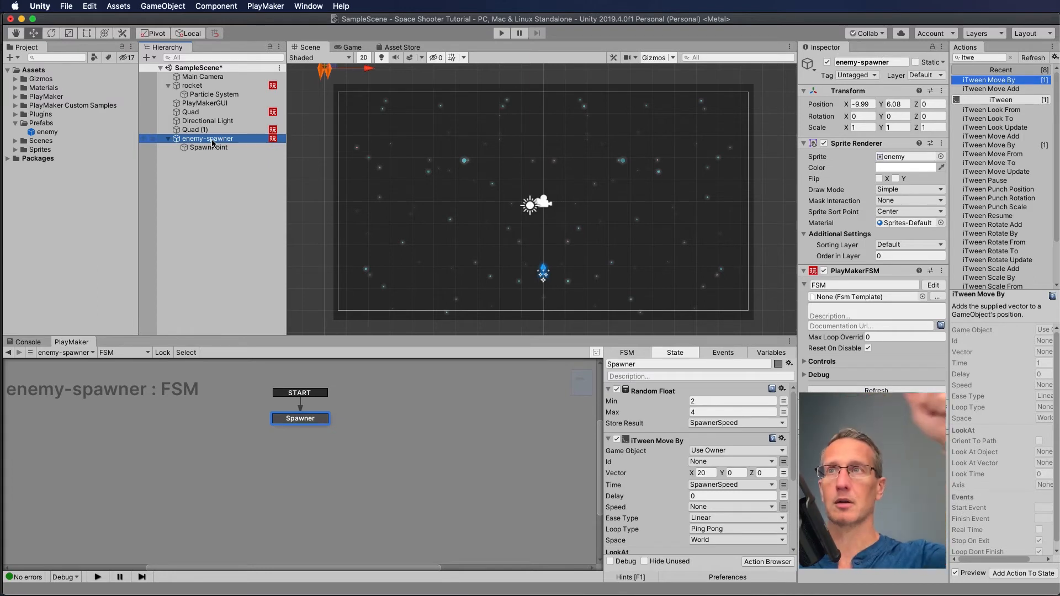
{"action": "left_click", "coordinate": [211, 147]}
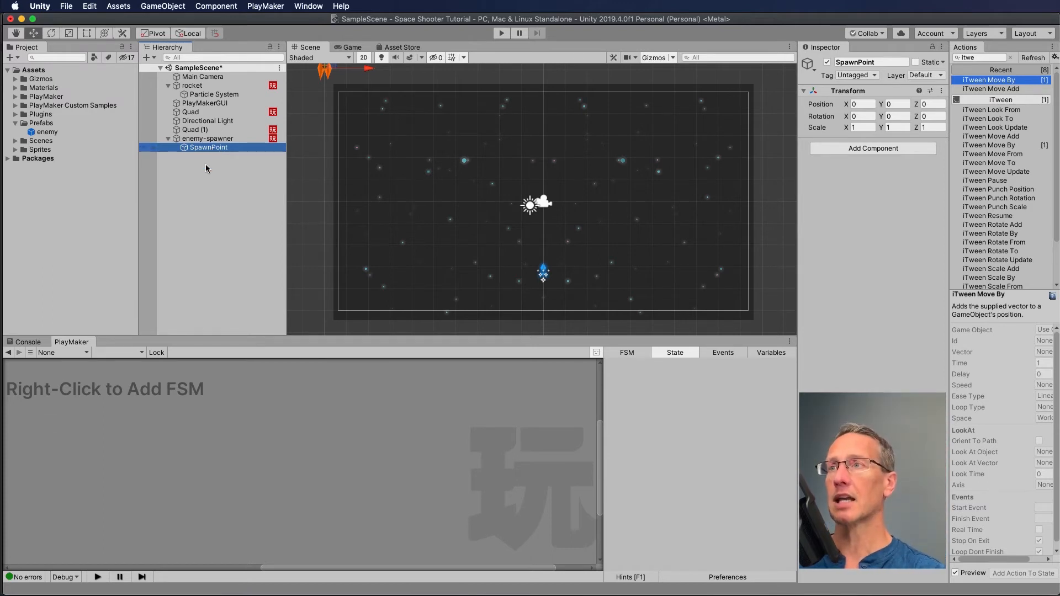
{"action": "right_click", "coordinate": [268, 387]}
{"action": "left_click", "coordinate": [280, 394]}
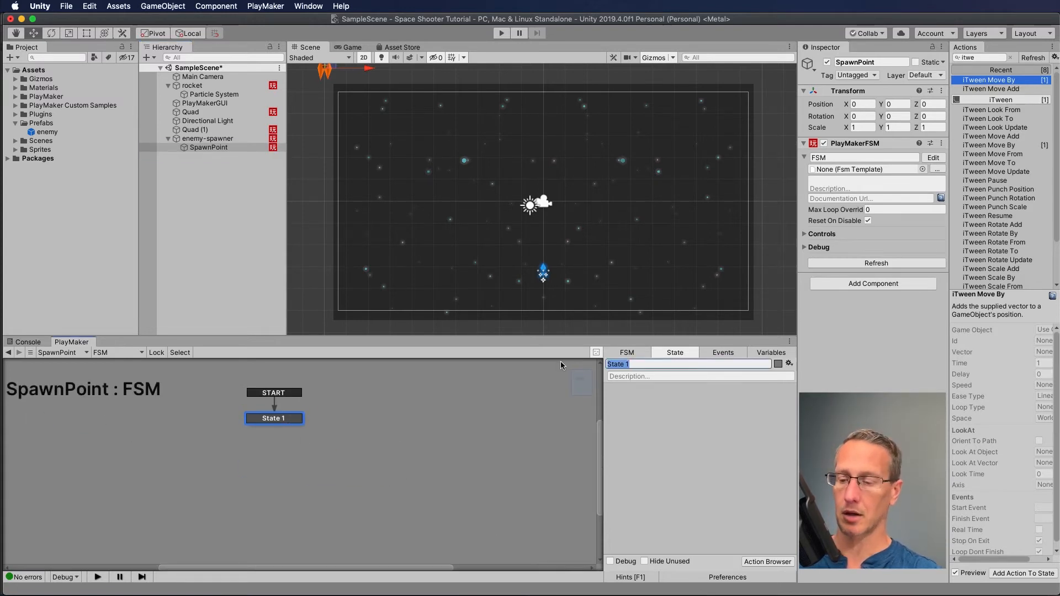
Step: Name the initial state of the SpawnPoint FSM RandomWait
{"action": "type", "text": "Spa"}
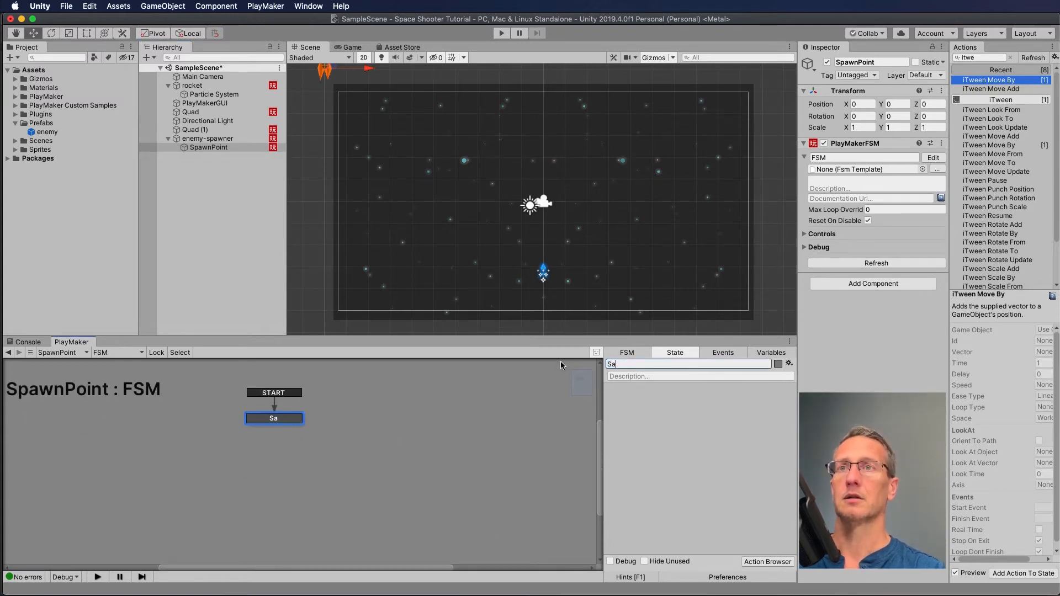
{"action": "type", "text": "wn"}
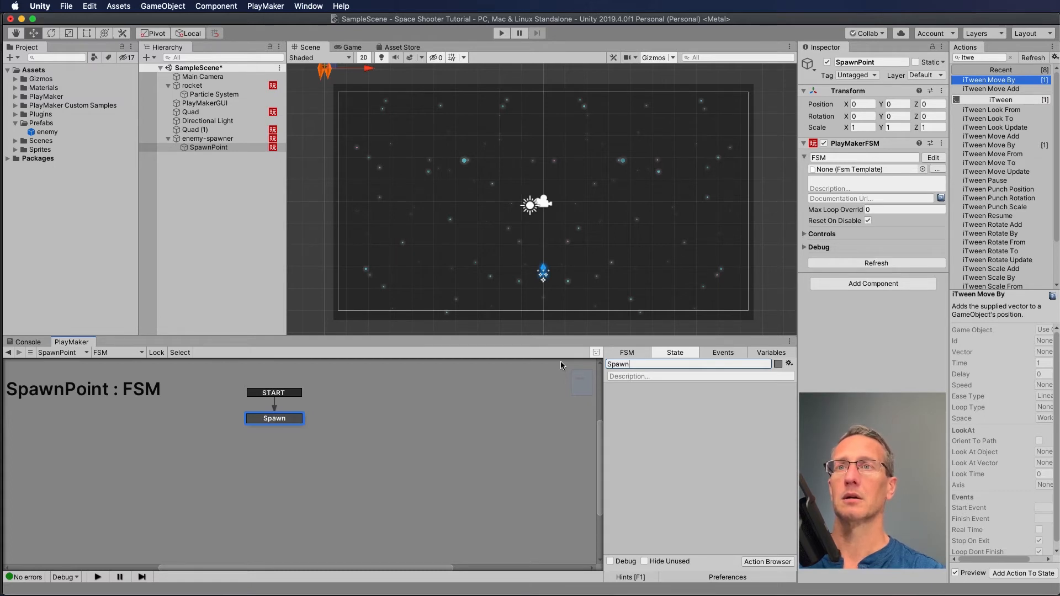
{"action": "key", "text": "BackSpace"}
{"action": "key", "text": "BackSpace"}
{"action": "key", "text": "BackSpace"}
{"action": "key", "text": "BackSpace"}
{"action": "key", "text": "BackSpace"}
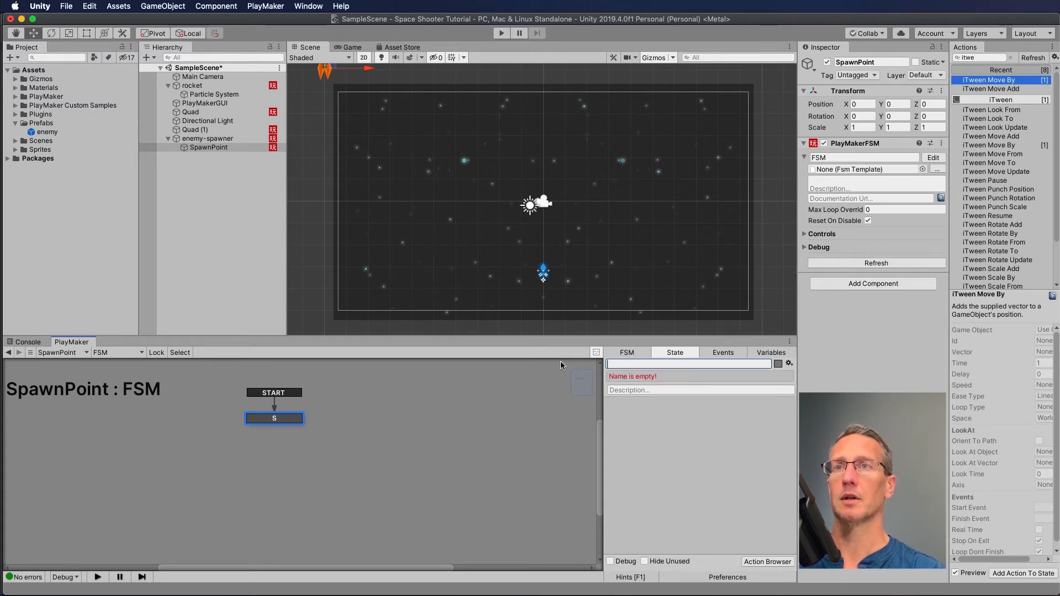
{"action": "type", "text": "RandomWait"}
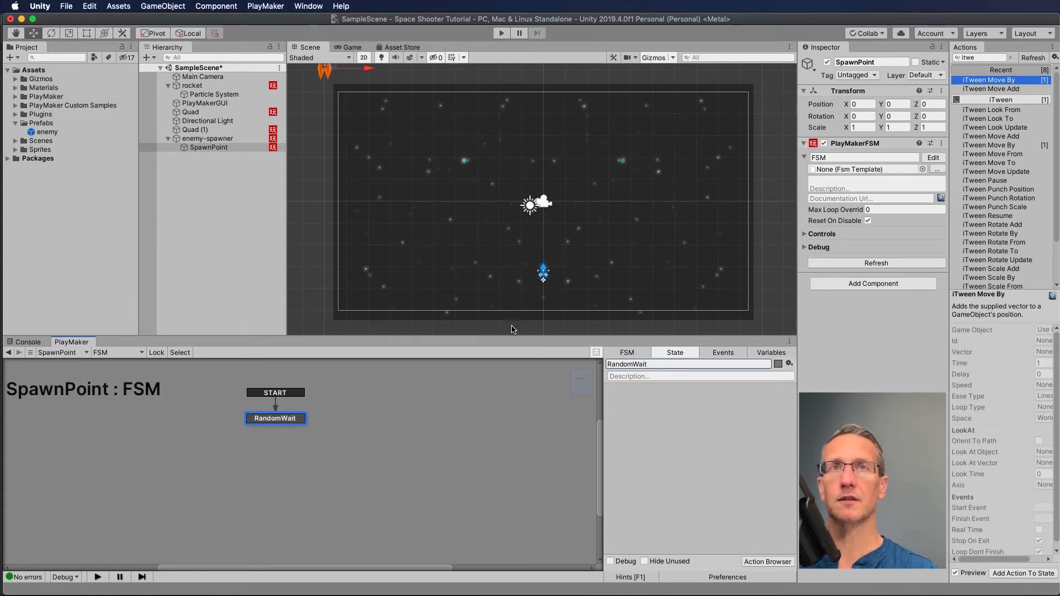
Step: Find the wait actions and add a Random Wait action to the RandomWait state
{"action": "left_click", "coordinate": [954, 58]}
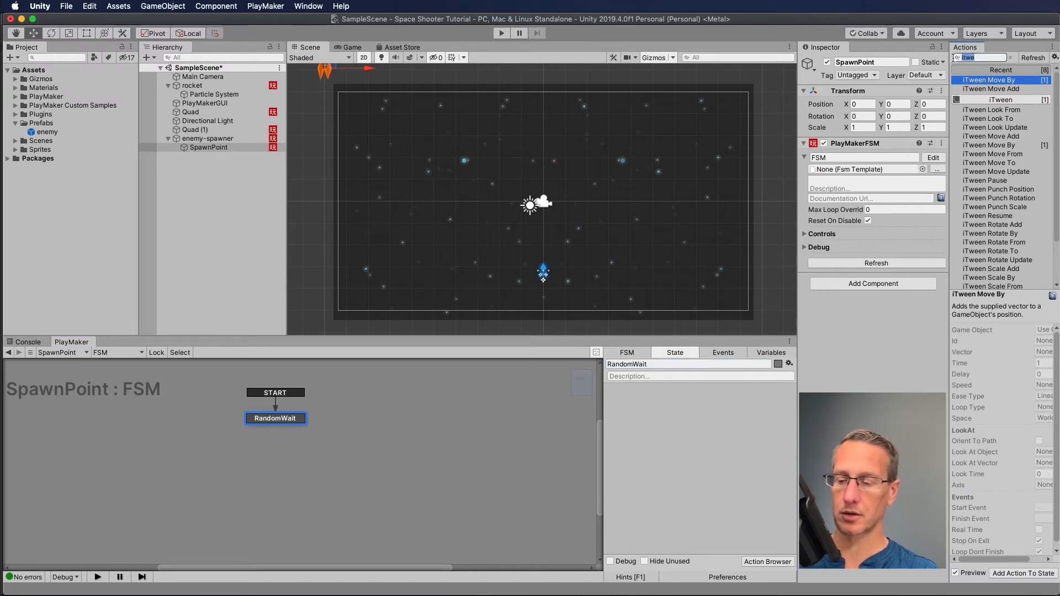
{"action": "type", "text": "wait"}
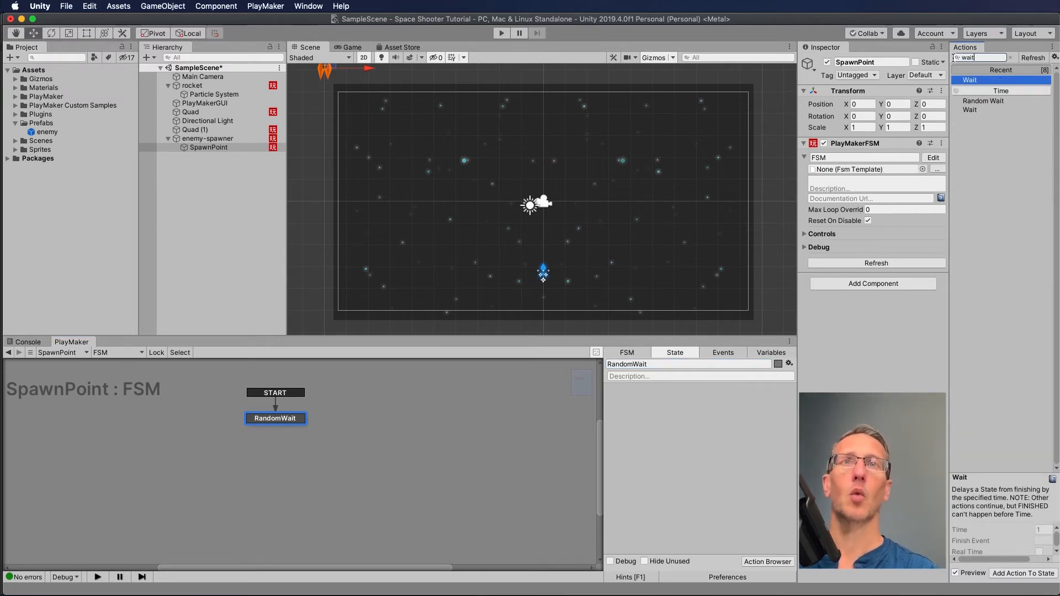
{"action": "left_click", "coordinate": [970, 111]}
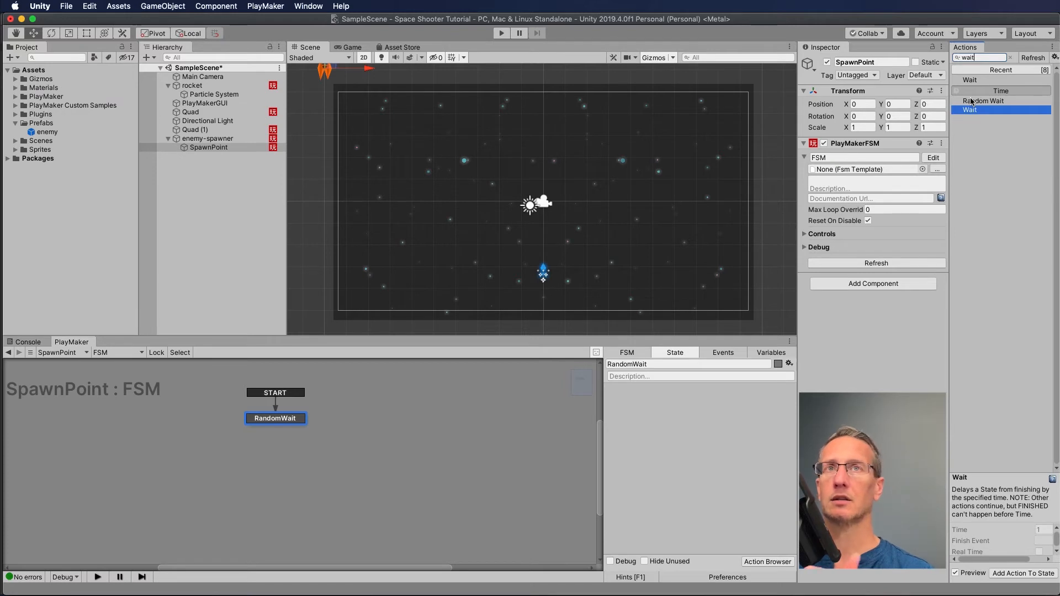
{"action": "left_click", "coordinate": [976, 103]}
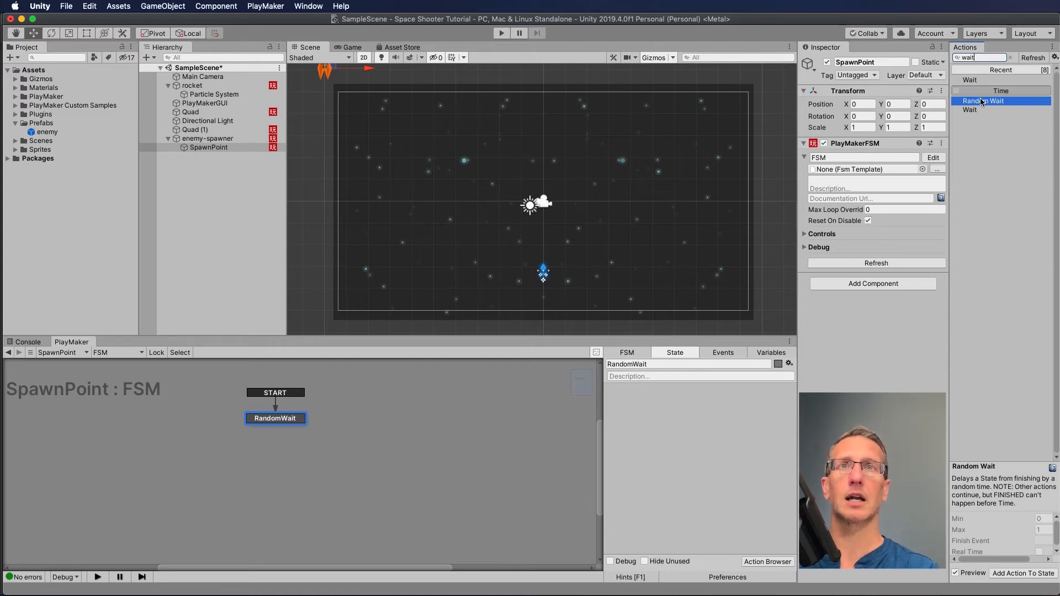
{"action": "left_click_drag", "start_coordinate": [980, 102], "coordinate": [687, 435]}
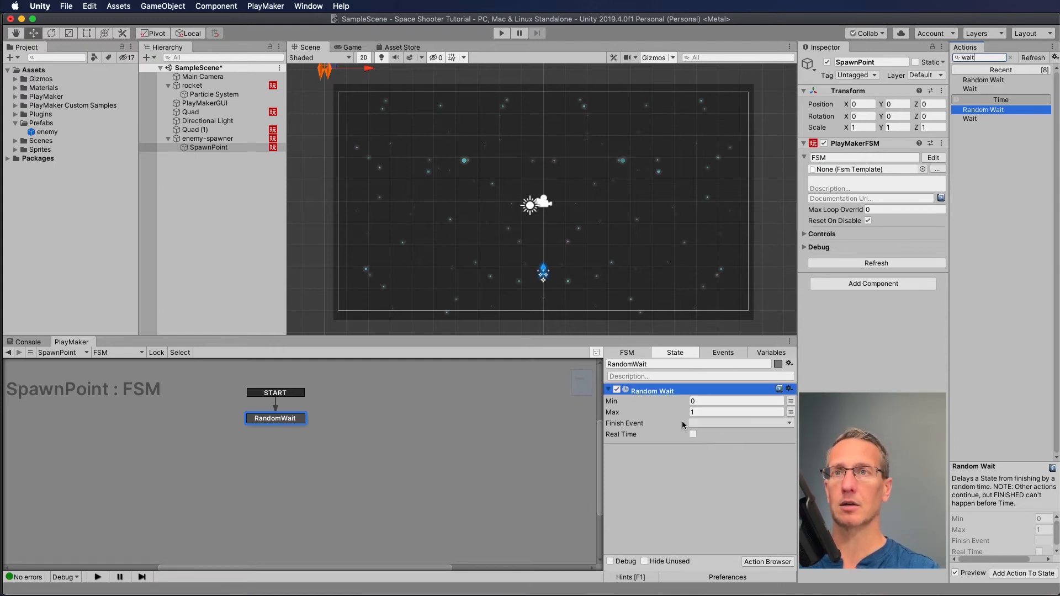
Step: Set the Random Wait action's minimum to 1 and maximum to 3, leaving the finish event unassigned
{"action": "left_click", "coordinate": [691, 401]}
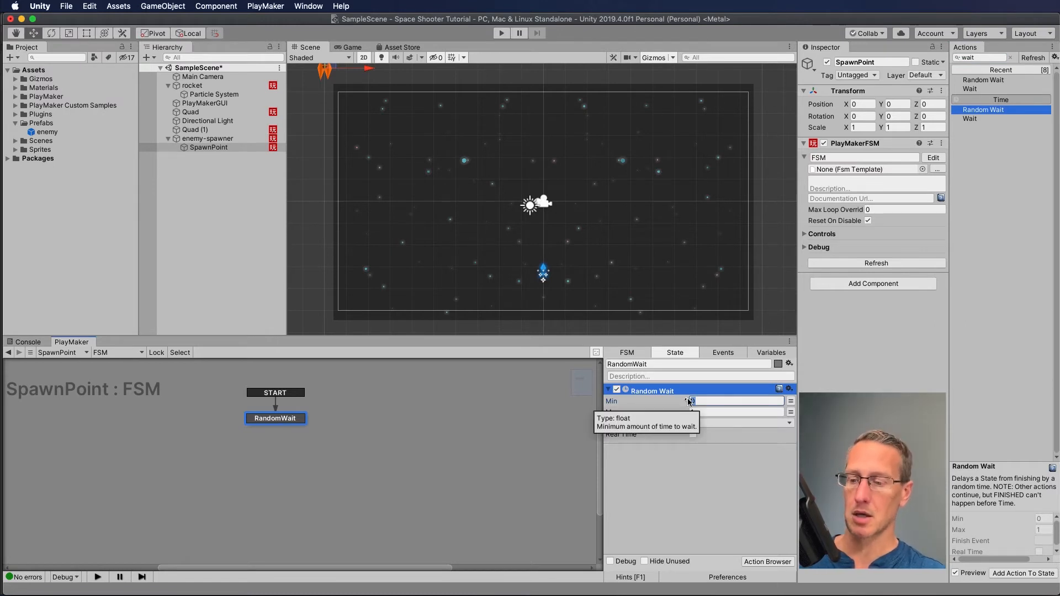
{"action": "key", "text": "Tab"}
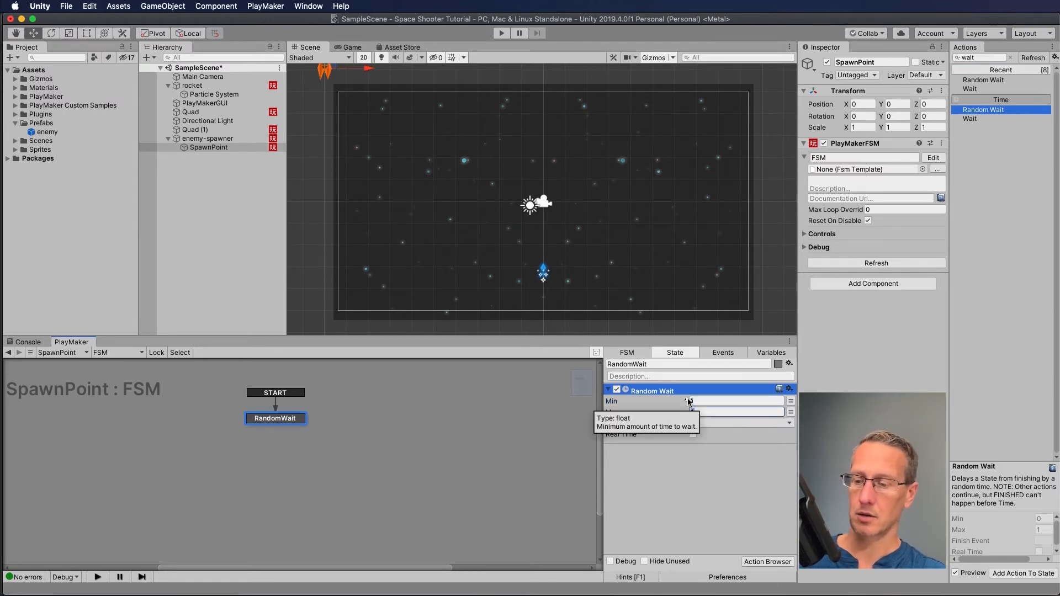
{"action": "left_click", "coordinate": [708, 463]}
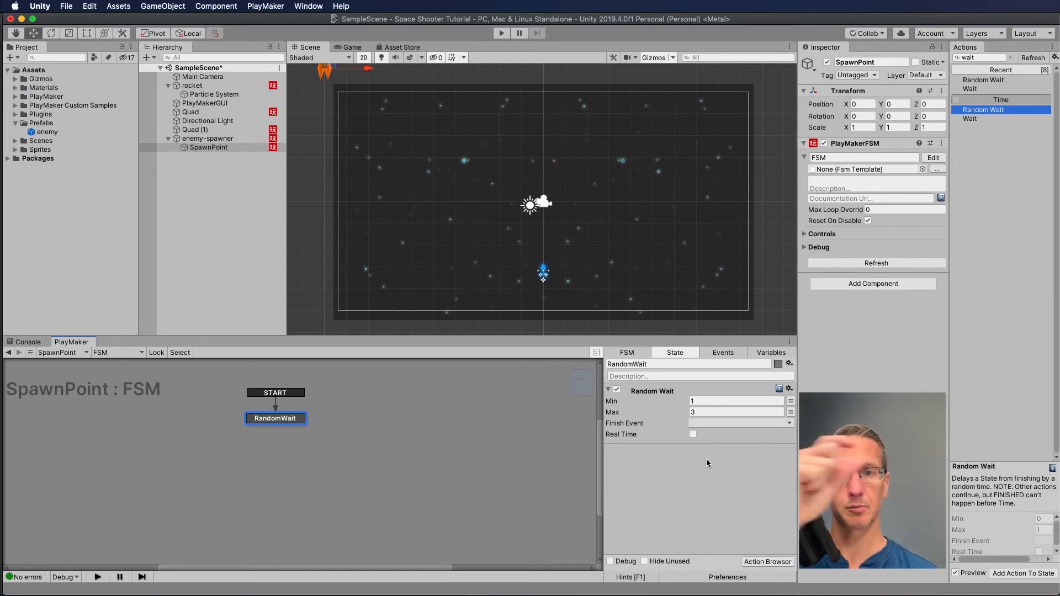
{"action": "left_click", "coordinate": [707, 422]}
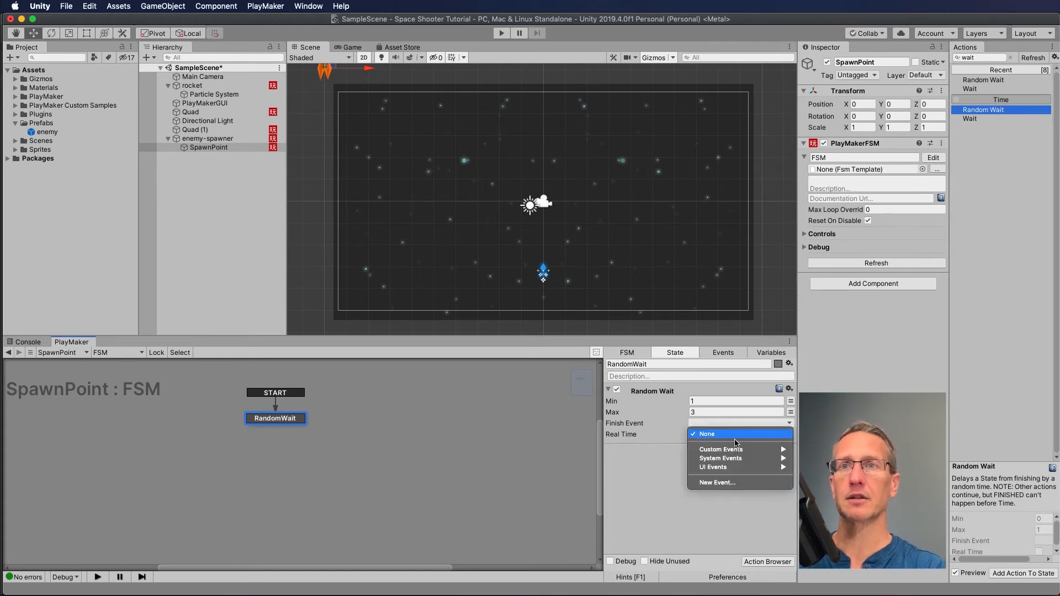
{"action": "left_click", "coordinate": [680, 444]}
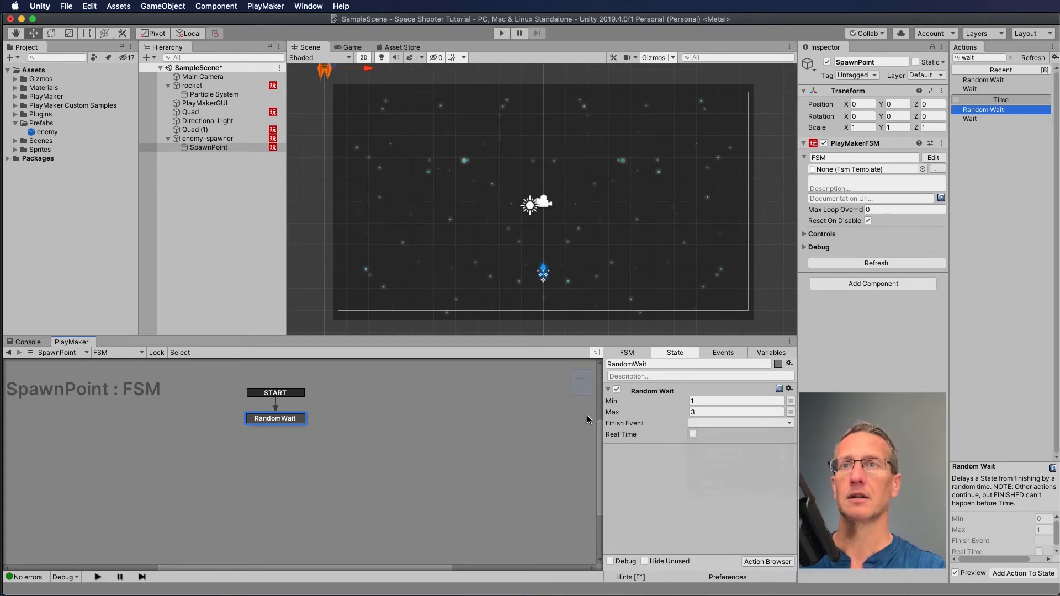
Step: Add a FINISHED transition to the RandomWait state
{"action": "right_click", "coordinate": [265, 422]}
{"action": "mouse_move", "coordinate": [272, 422]}
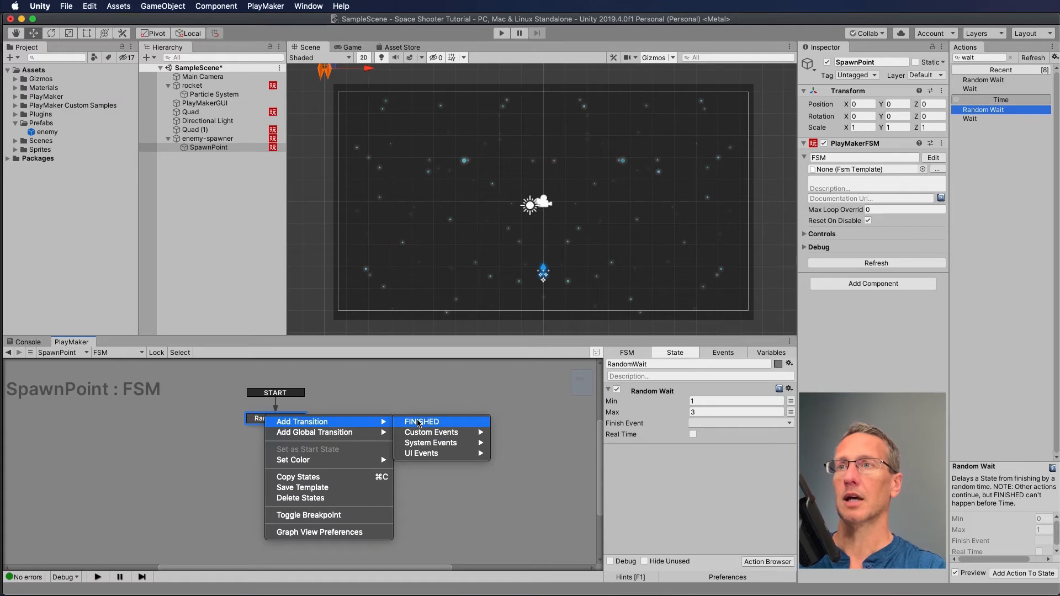
{"action": "left_click", "coordinate": [418, 422]}
Step: Add a second state beside RandomWait and name it SpawnEnemy
{"action": "right_click", "coordinate": [366, 417]}
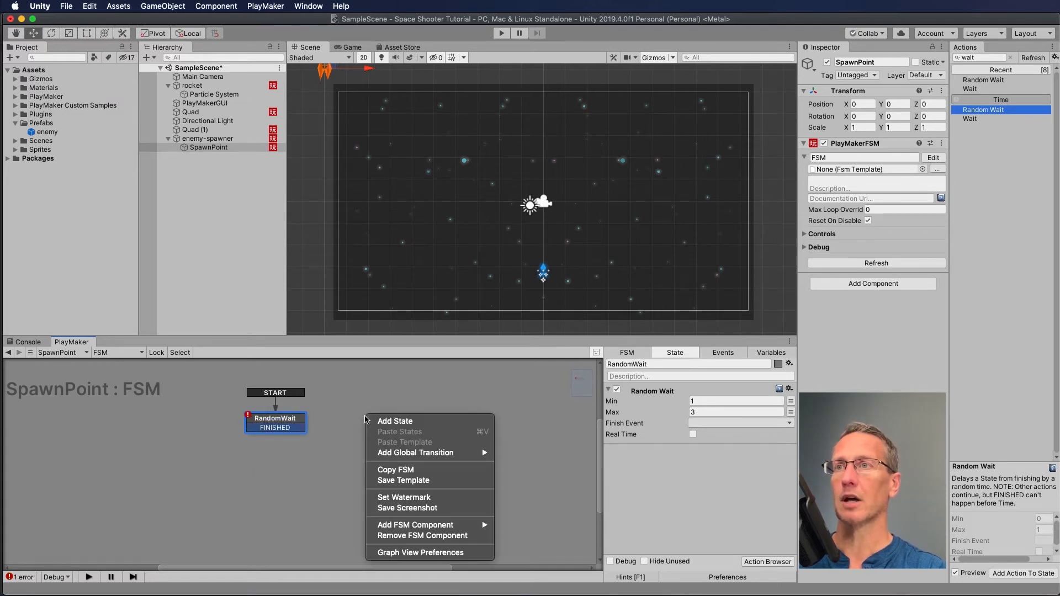
{"action": "left_click", "coordinate": [387, 421]}
{"action": "left_click", "coordinate": [658, 364]}
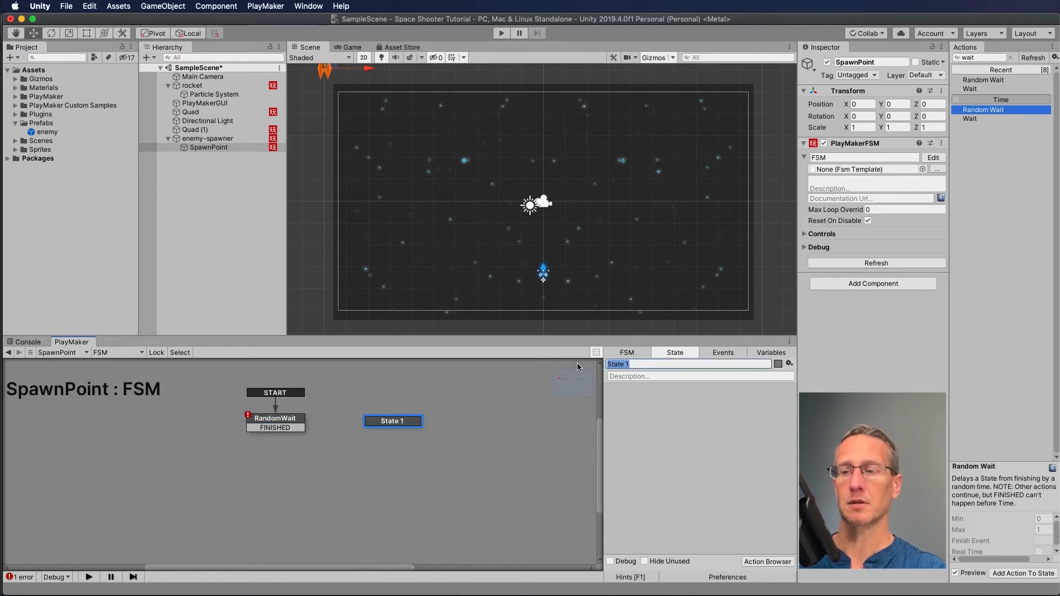
{"action": "type", "text": "Spa"}
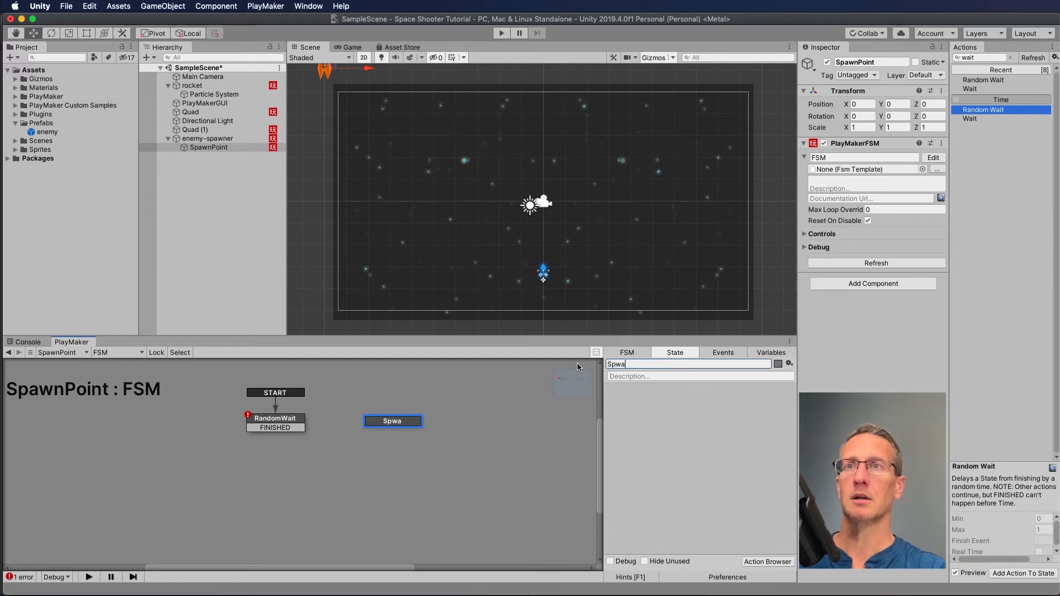
{"action": "type", "text": "wnEnemy"}
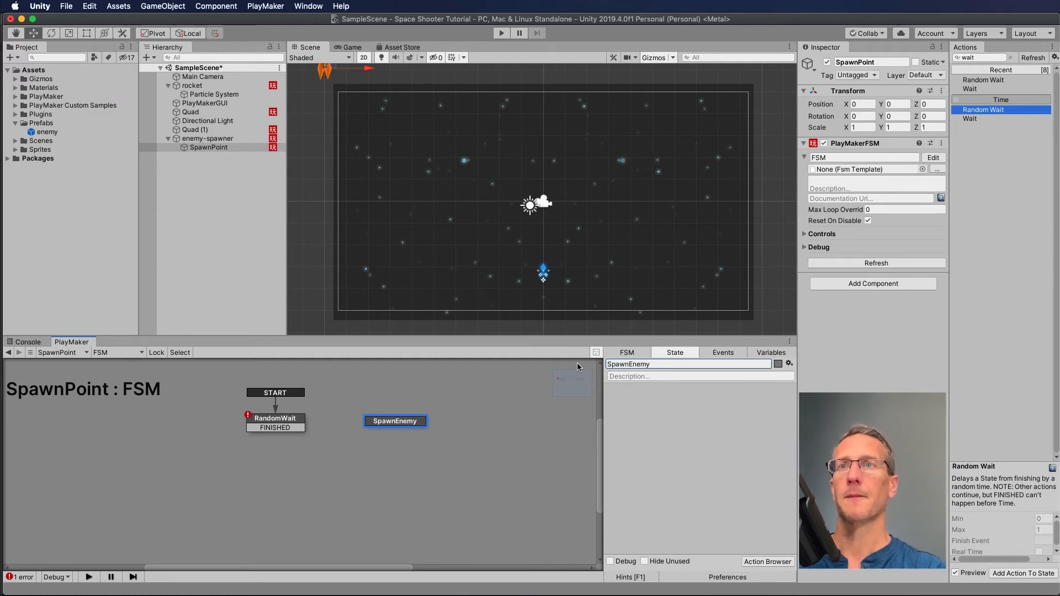
Step: Connect RandomWait's FINISHED transition to the SpawnEnemy state and select SpawnEnemy
{"action": "left_click", "coordinate": [276, 429]}
{"action": "left_click_drag", "start_coordinate": [275, 431], "coordinate": [393, 421]}
{"action": "left_click", "coordinate": [393, 421]}
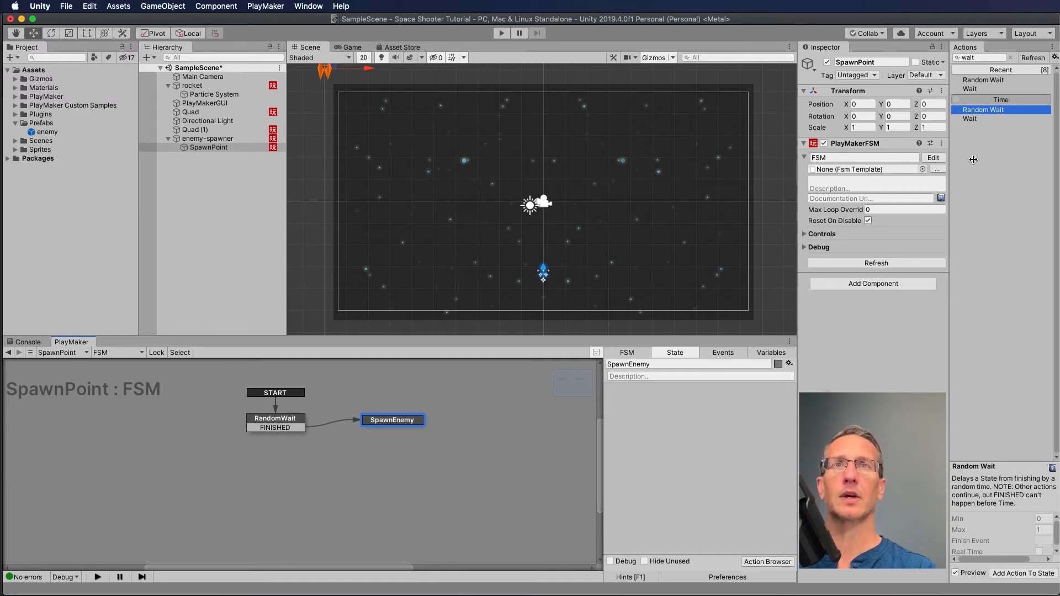
Step: Add a Create Object action to the SpawnEnemy state and assign the enemy prefab as its game object
{"action": "left_click", "coordinate": [982, 58]}
{"action": "double_click", "coordinate": [982, 58]}
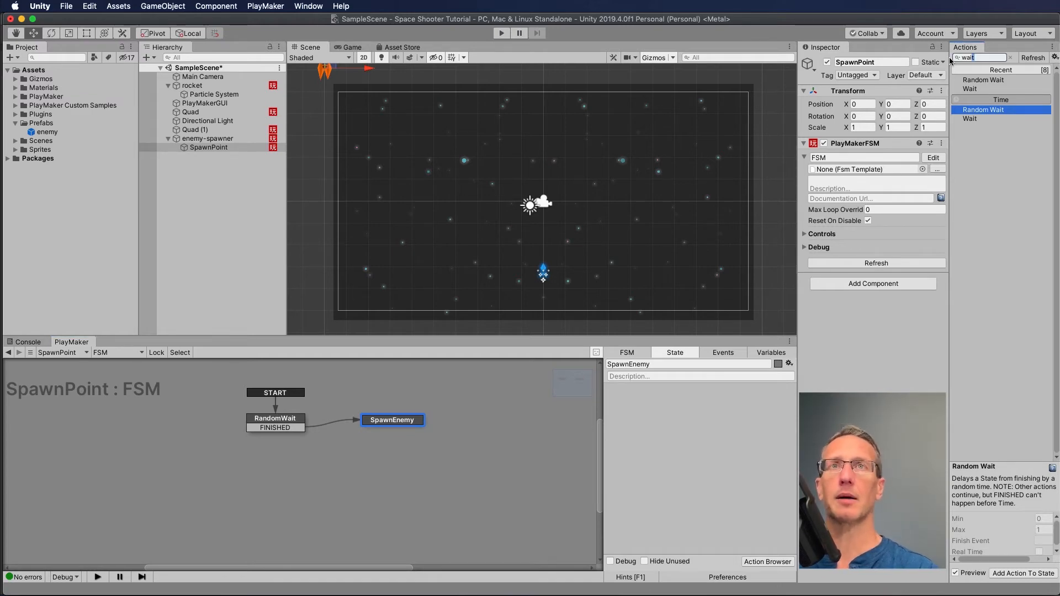
{"action": "type", "text": "create"}
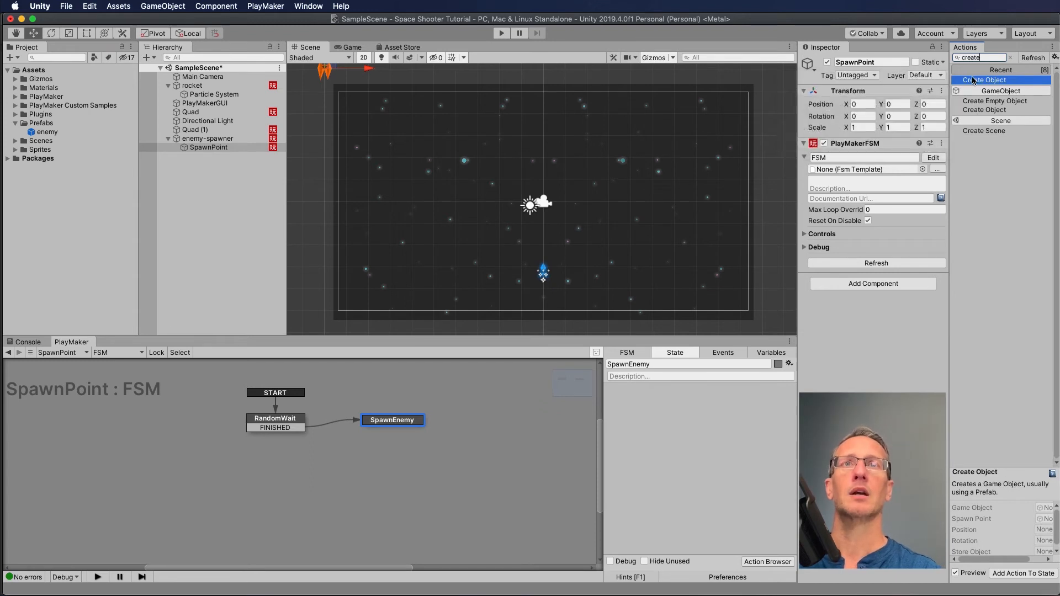
{"action": "left_click_drag", "start_coordinate": [995, 110], "coordinate": [694, 409]}
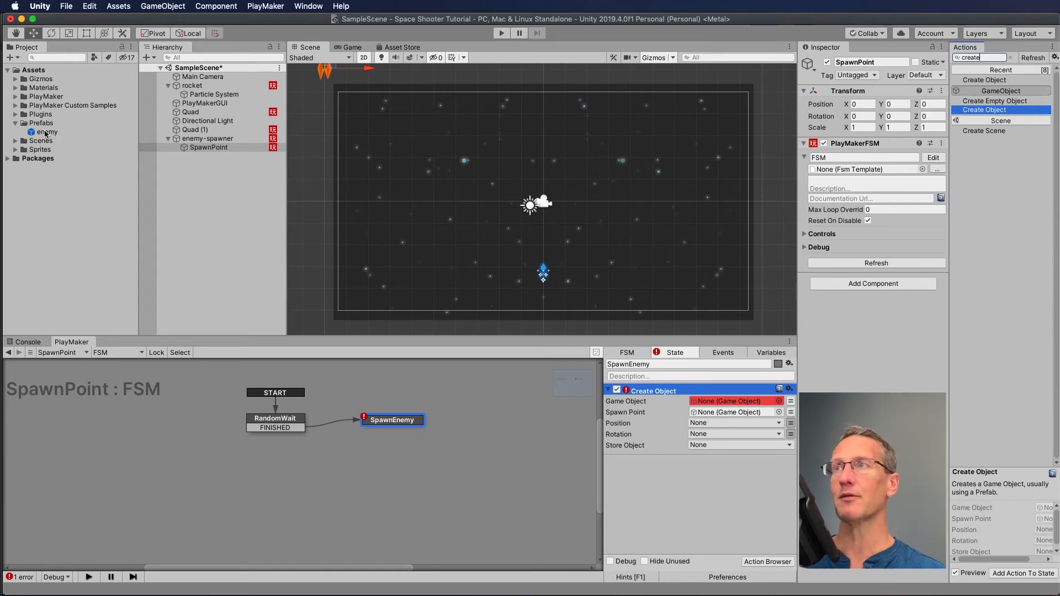
{"action": "left_click_drag", "start_coordinate": [45, 133], "coordinate": [721, 403]}
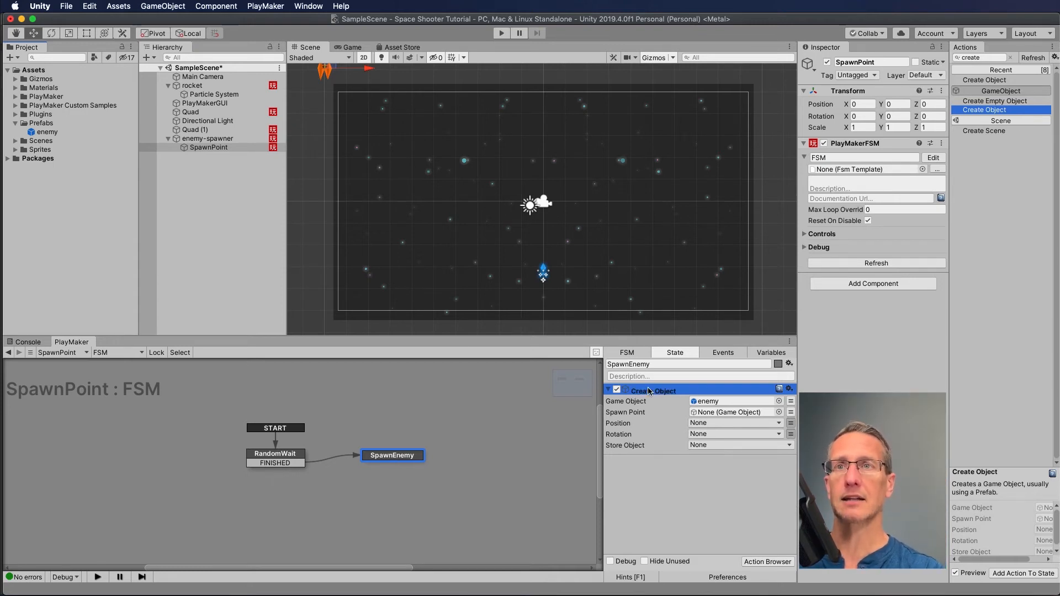
Step: Add a FINISHED transition to the SpawnEnemy state and connect it back to RandomWait
{"action": "right_click", "coordinate": [393, 456]}
{"action": "mouse_move", "coordinate": [496, 458]}
{"action": "left_click", "coordinate": [554, 457]}
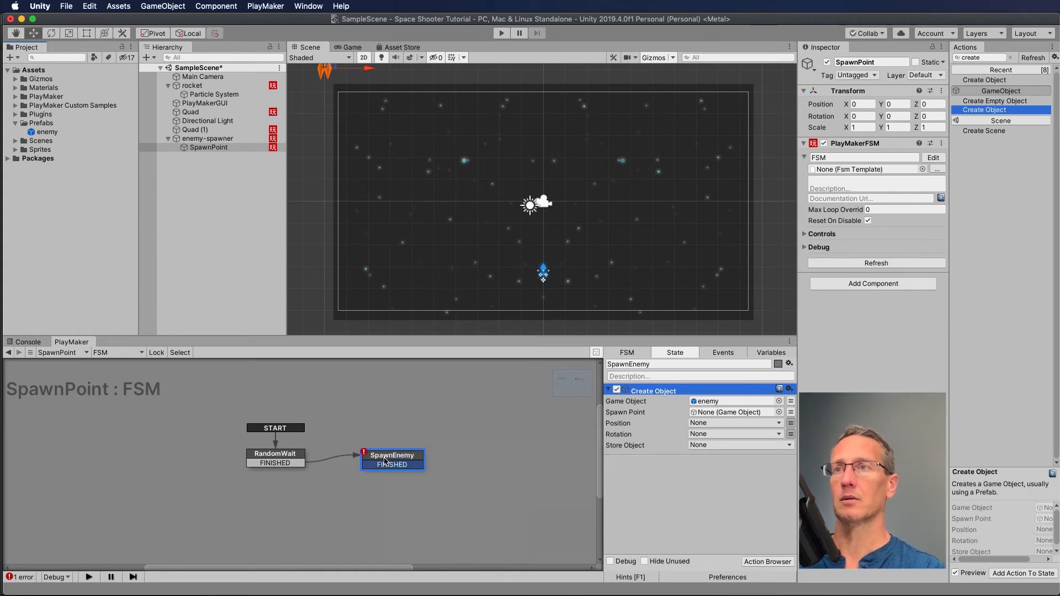
{"action": "left_click_drag", "start_coordinate": [393, 465], "coordinate": [295, 455]}
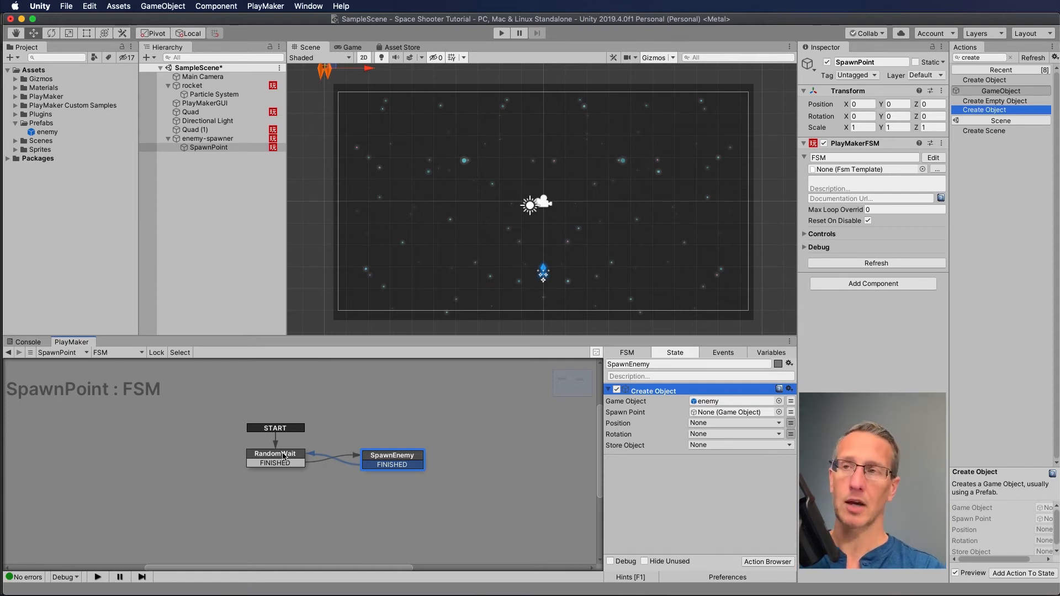
{"action": "left_click_drag", "start_coordinate": [283, 457], "coordinate": [282, 456]}
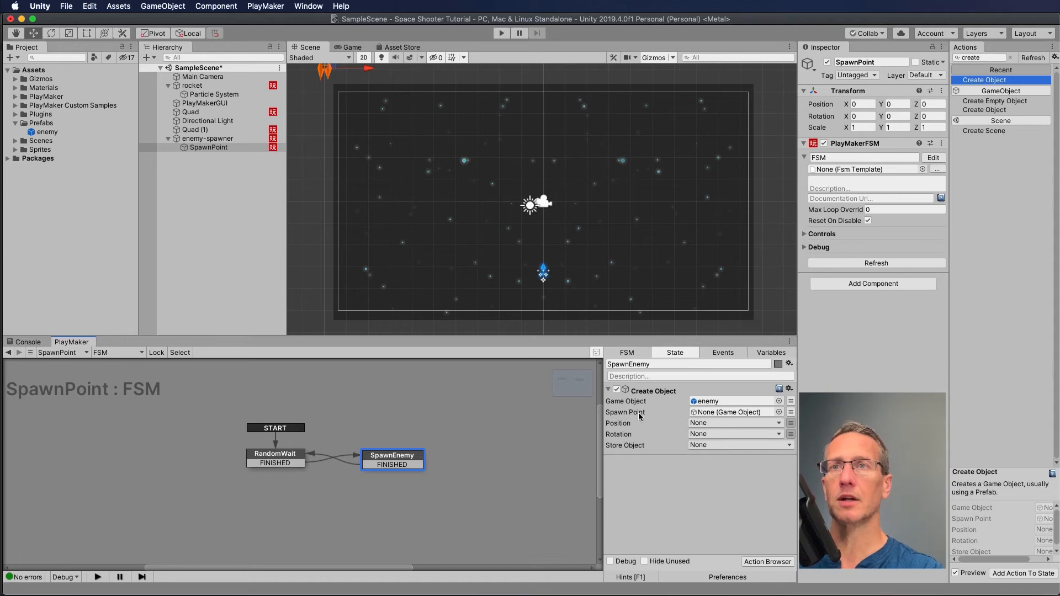
Step: Assign the SpawnPoint object as the spawn point of the Create Object action
{"action": "left_click", "coordinate": [200, 149]}
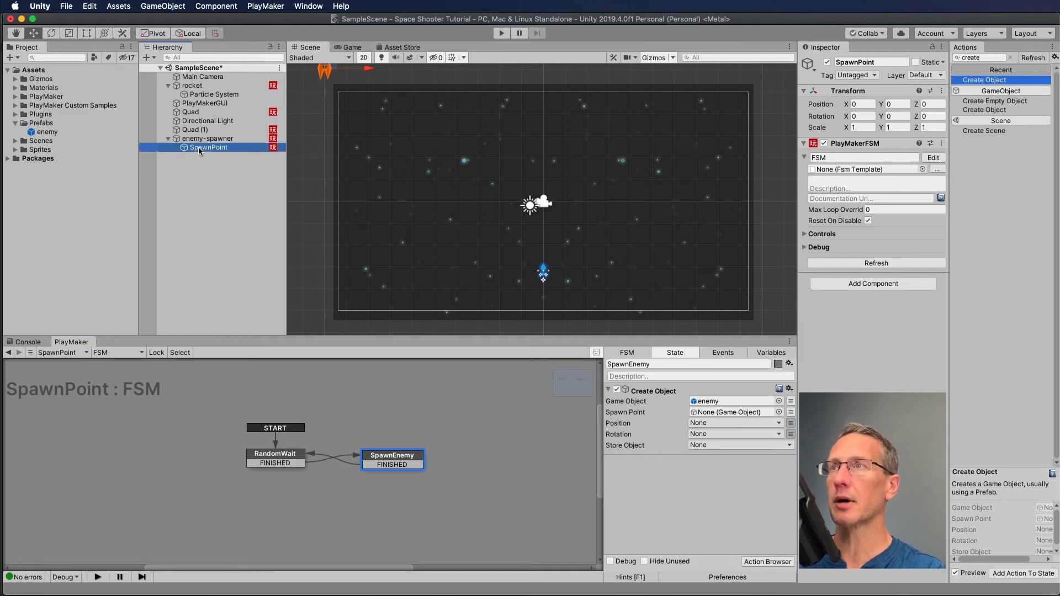
{"action": "left_click_drag", "start_coordinate": [339, 193], "coordinate": [692, 412]}
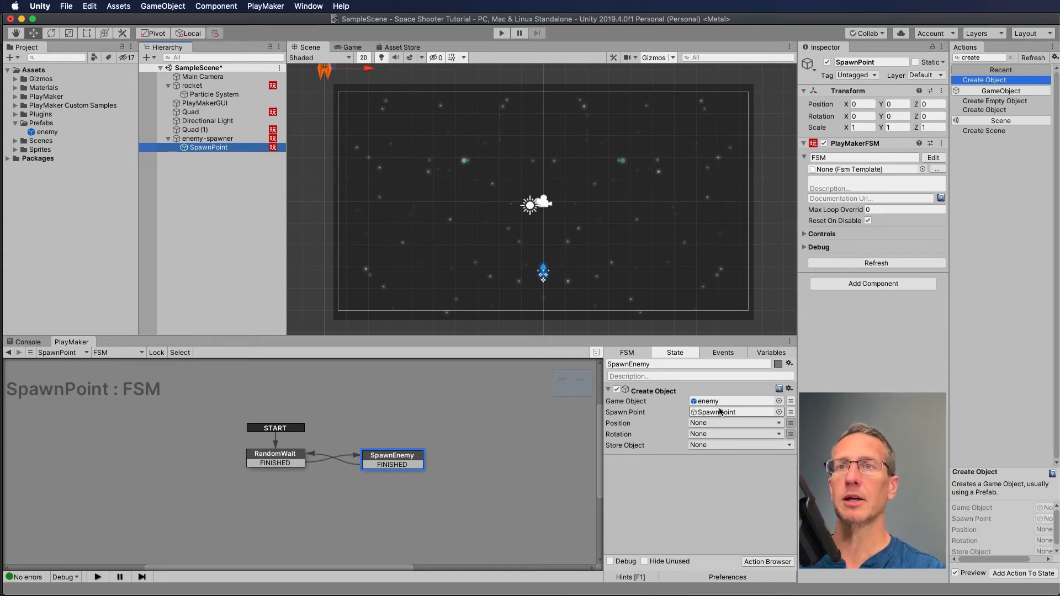
Step: Play-test the scene and watch the enemy spawning around the camera frame in the scene view, and stop the playback
{"action": "left_click", "coordinate": [500, 34]}
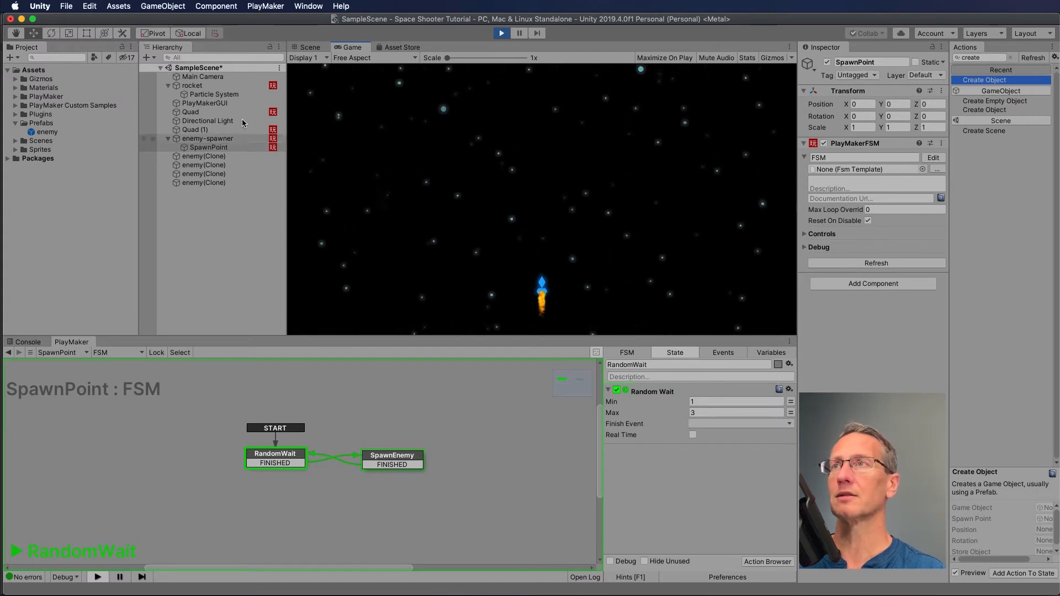
{"action": "left_click", "coordinate": [307, 47]}
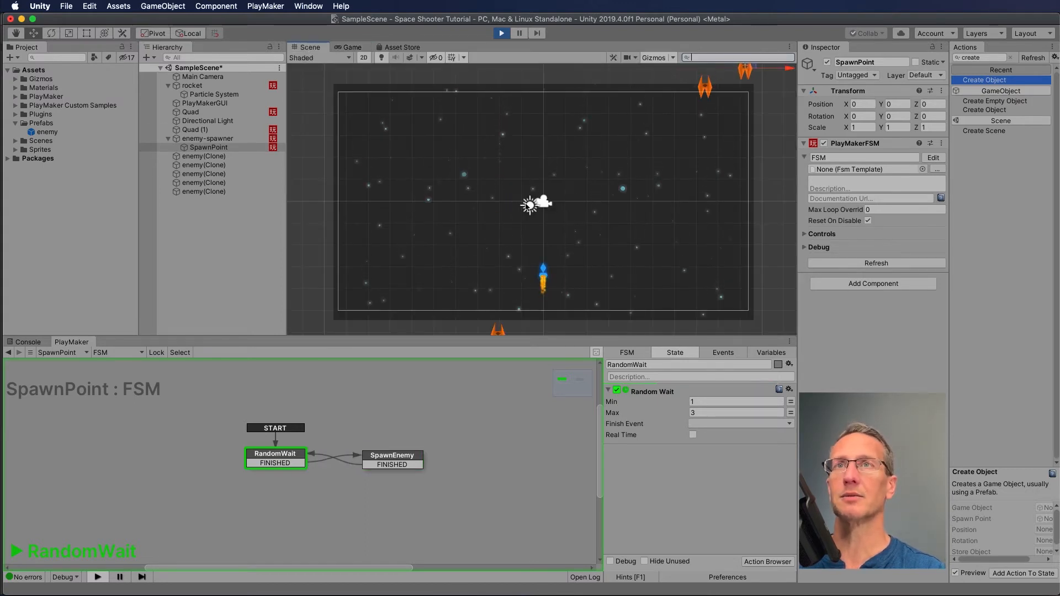
{"action": "scroll", "coordinate": [529, 205], "scroll_direction": "down", "scroll_amount": 2}
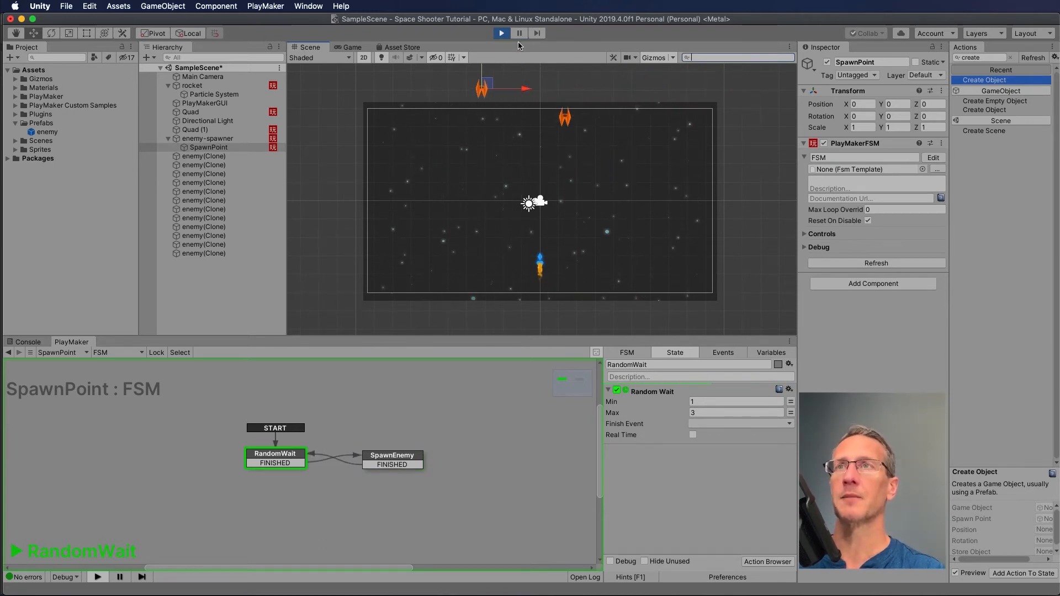
{"action": "key", "text": "super+p"}
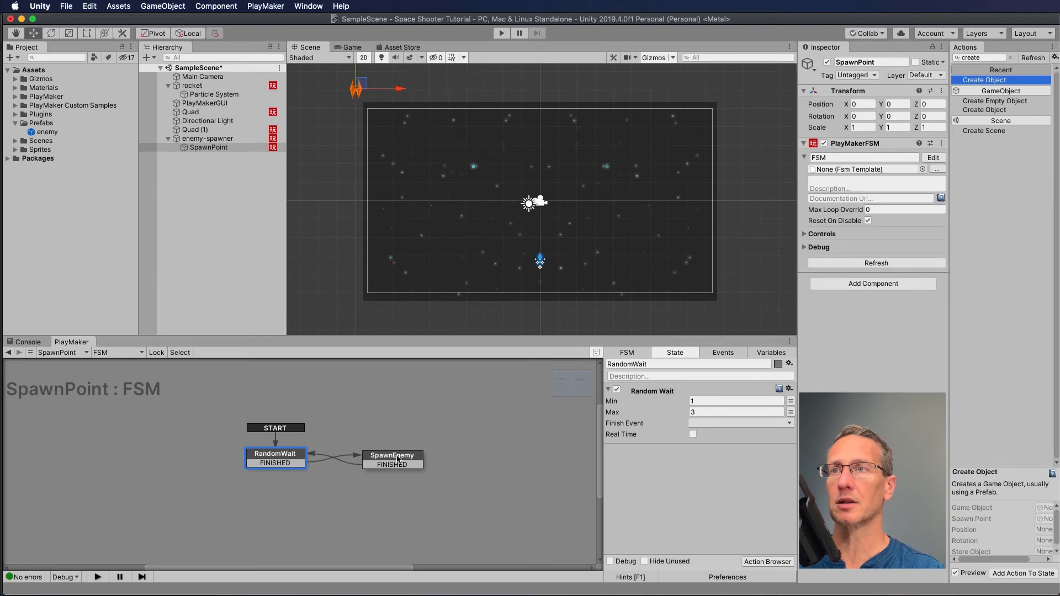
Step: Set the Random Wait action of the RandomWait state to a minimum of 0.5 and a maximum of 2
{"action": "left_click", "coordinate": [397, 458]}
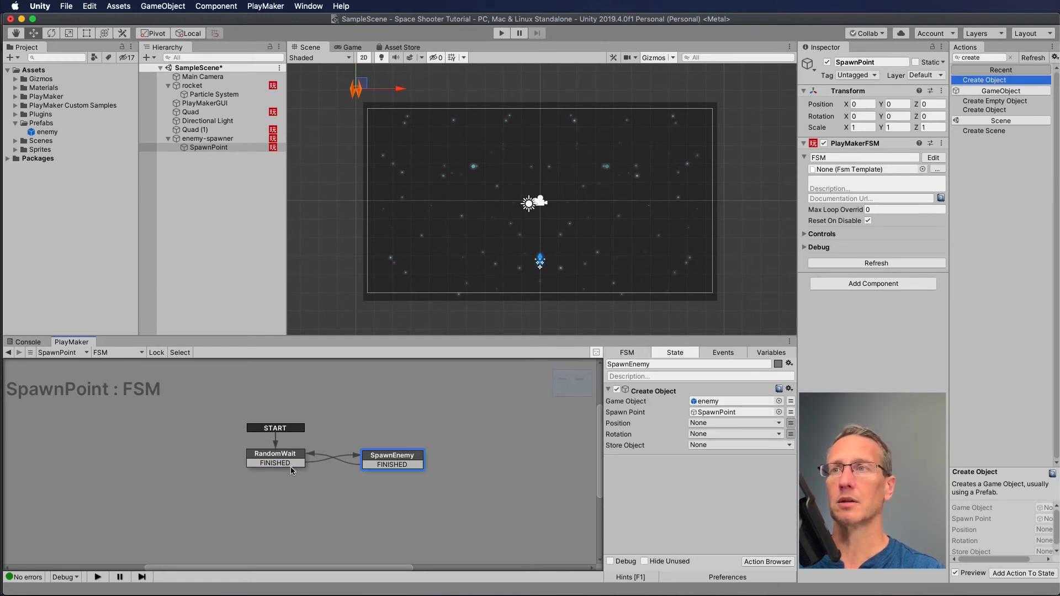
{"action": "left_click", "coordinate": [274, 460]}
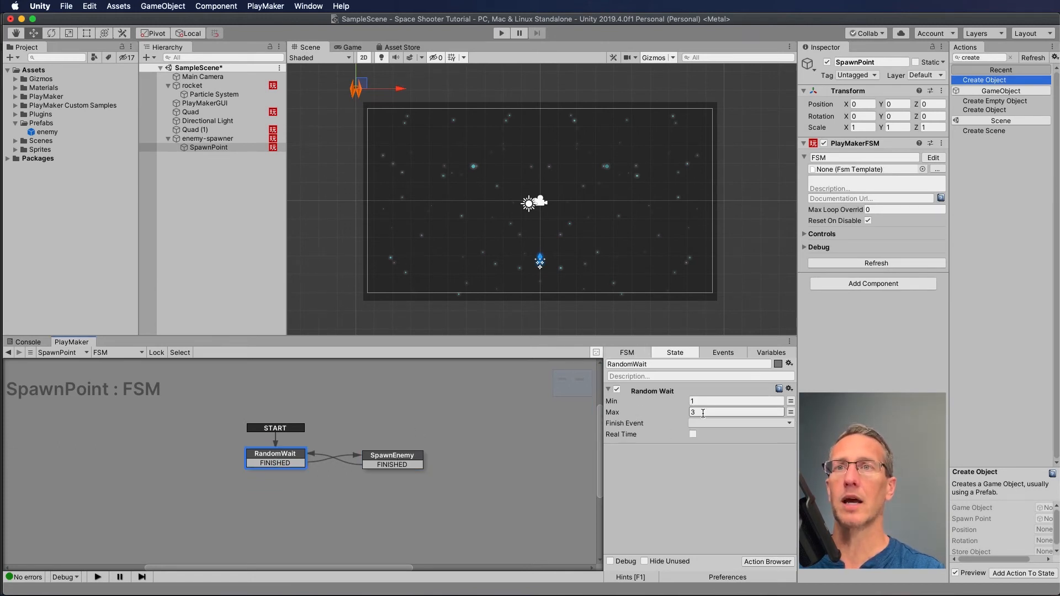
{"action": "type", "text": "2"}
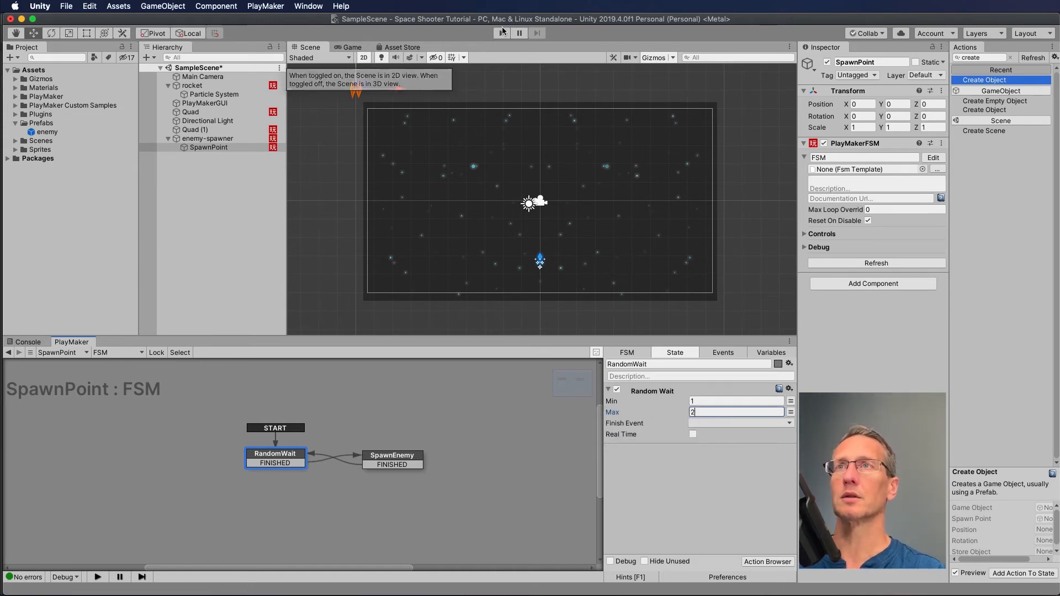
{"action": "left_click", "coordinate": [660, 403]}
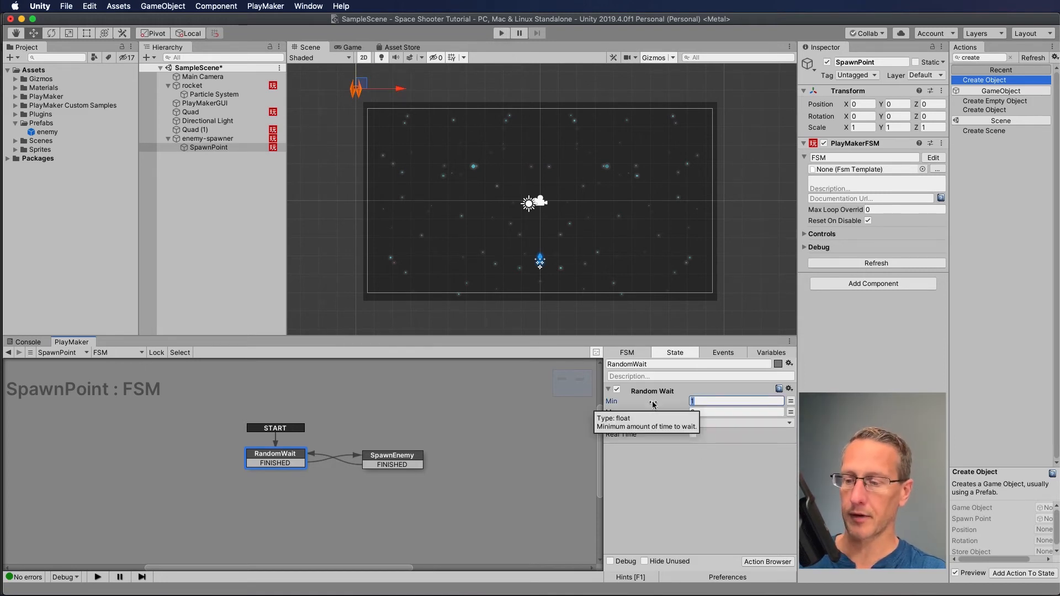
{"action": "type", "text": ".5"}
{"action": "key", "text": "Tab"}
{"action": "type", "text": "2"}
Step: Run the game to check the enemy spawn rate in the scene view, and stop it
{"action": "left_click", "coordinate": [495, 33]}
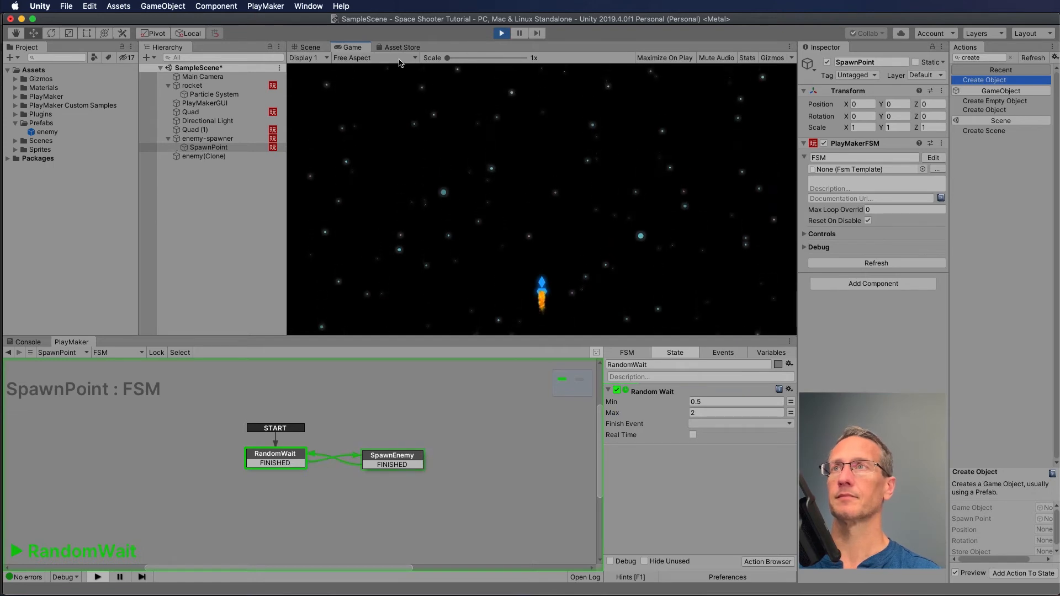
{"action": "left_click", "coordinate": [312, 47]}
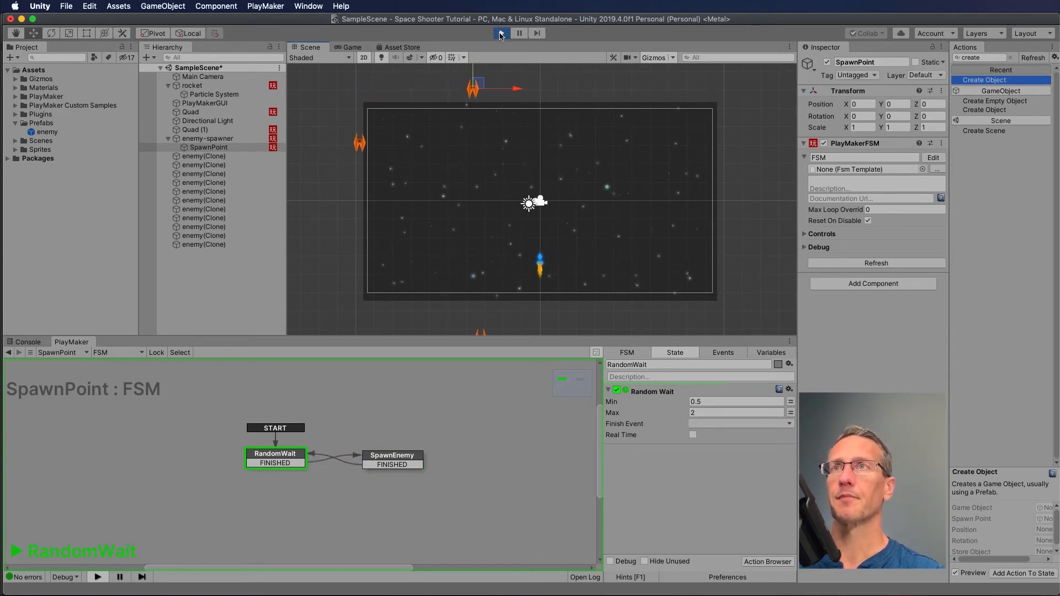
{"action": "left_click", "coordinate": [500, 33]}
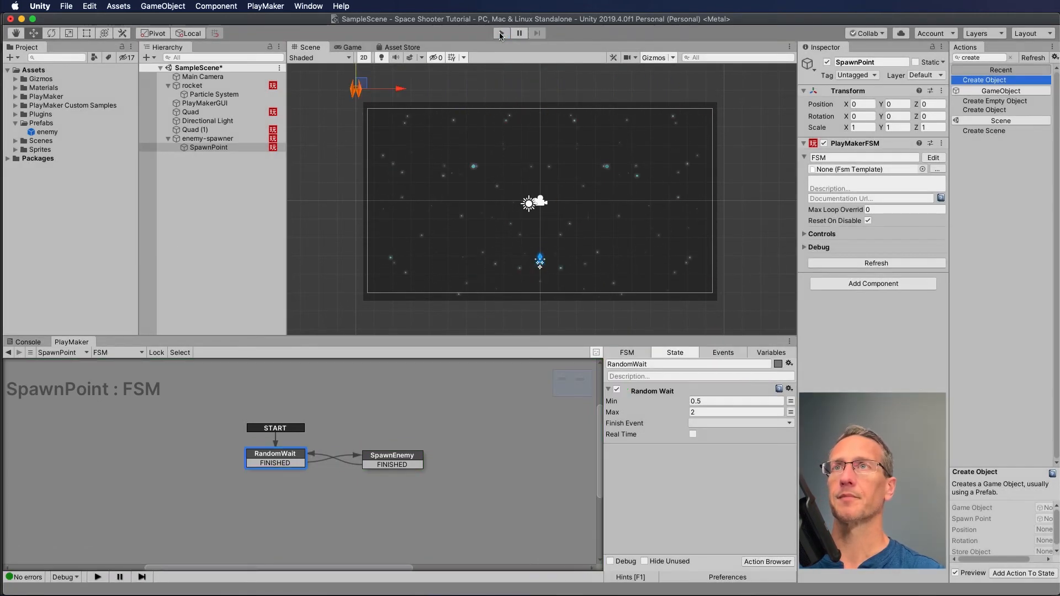
Step: Set the Random Wait minimum to 0.25 and the maximum to 1.5
{"action": "left_click", "coordinate": [696, 401]}
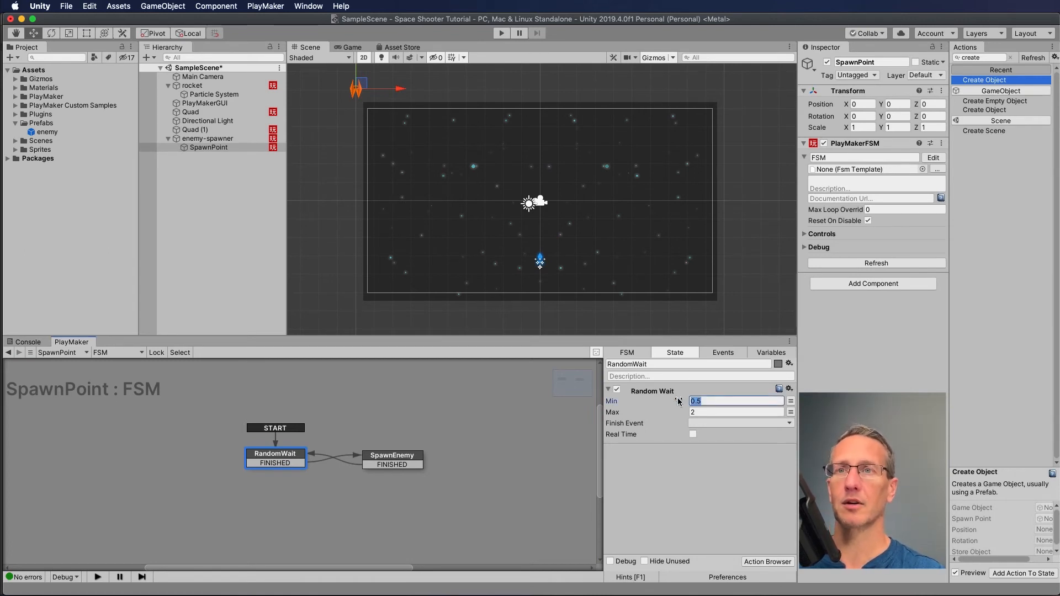
{"action": "key", "text": "Tab"}
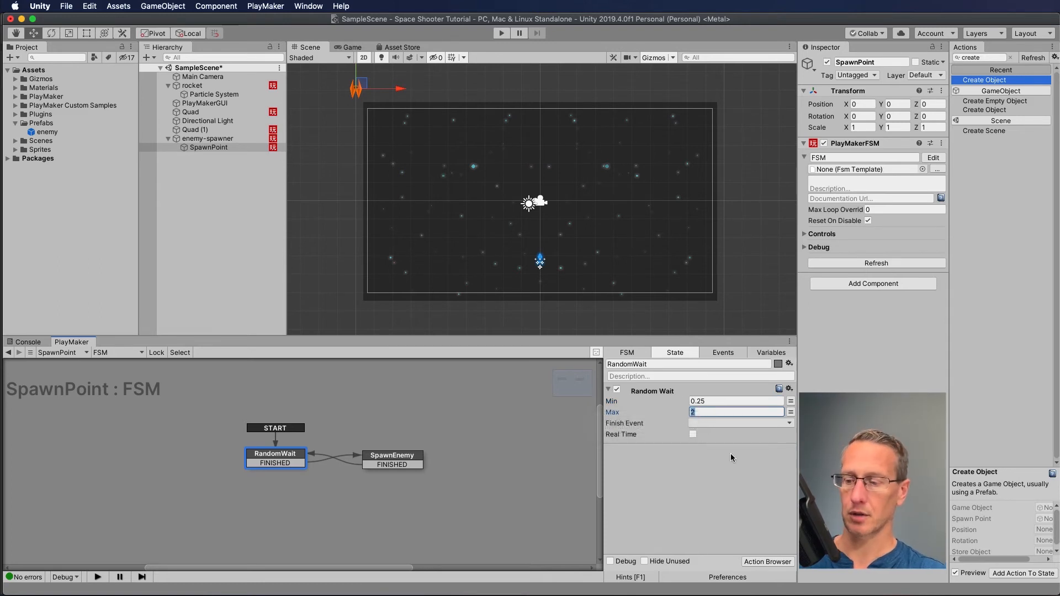
{"action": "type", "text": "1.5"}
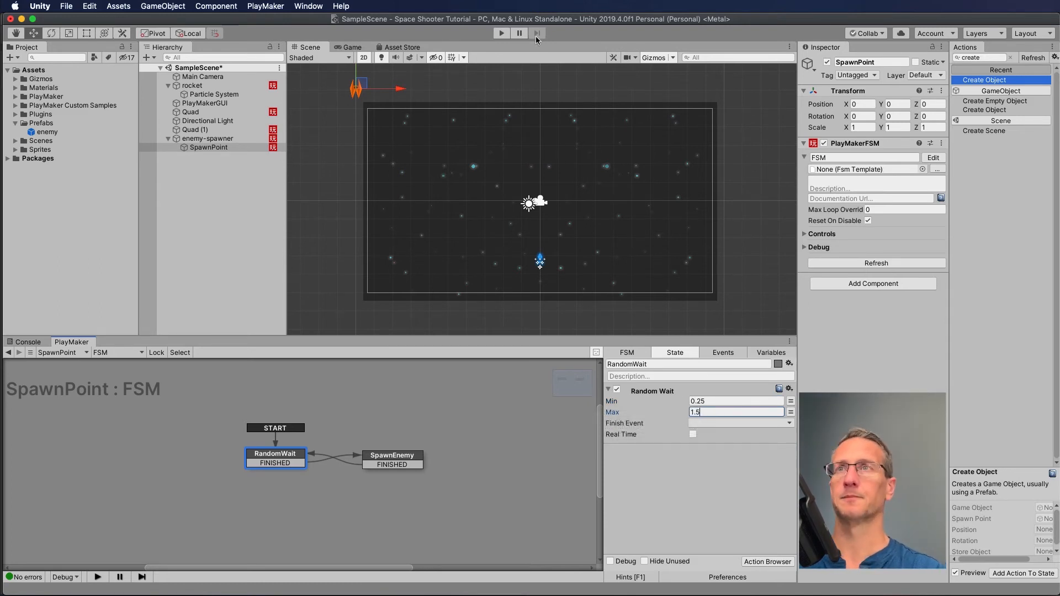
Step: Play-test the scene twice, checking the enemy spawn rate in the game and scene views and the spawned clones in the hierarchy
{"action": "left_click", "coordinate": [501, 33]}
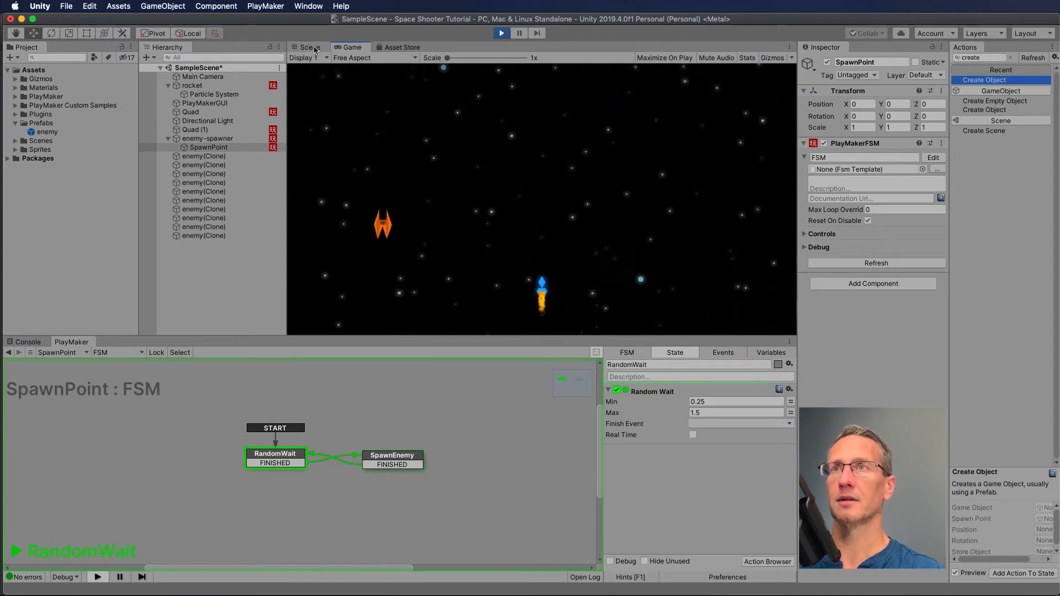
{"action": "left_click", "coordinate": [316, 49]}
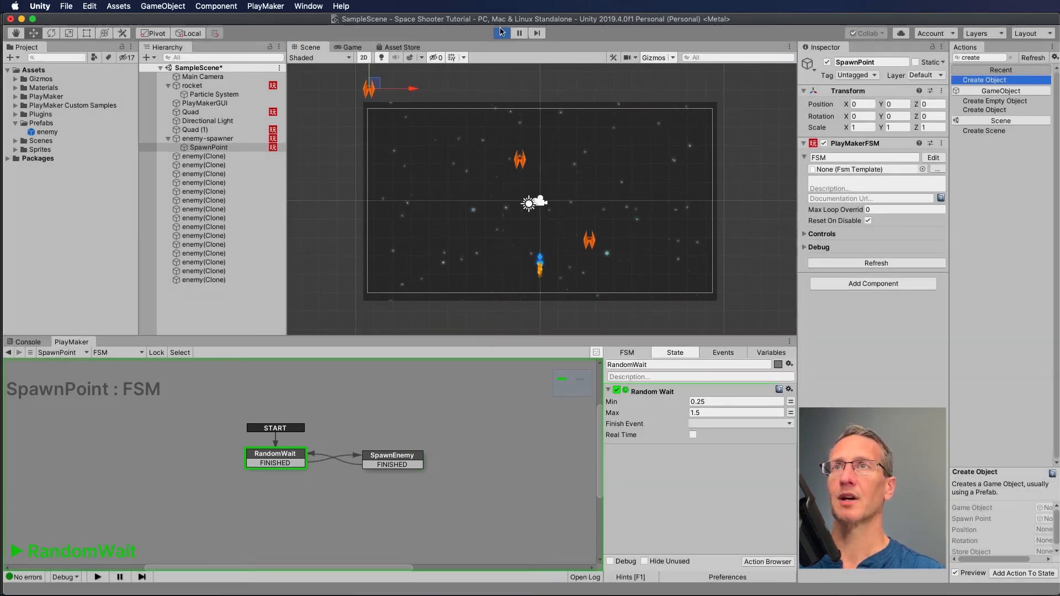
{"action": "left_click", "coordinate": [502, 32]}
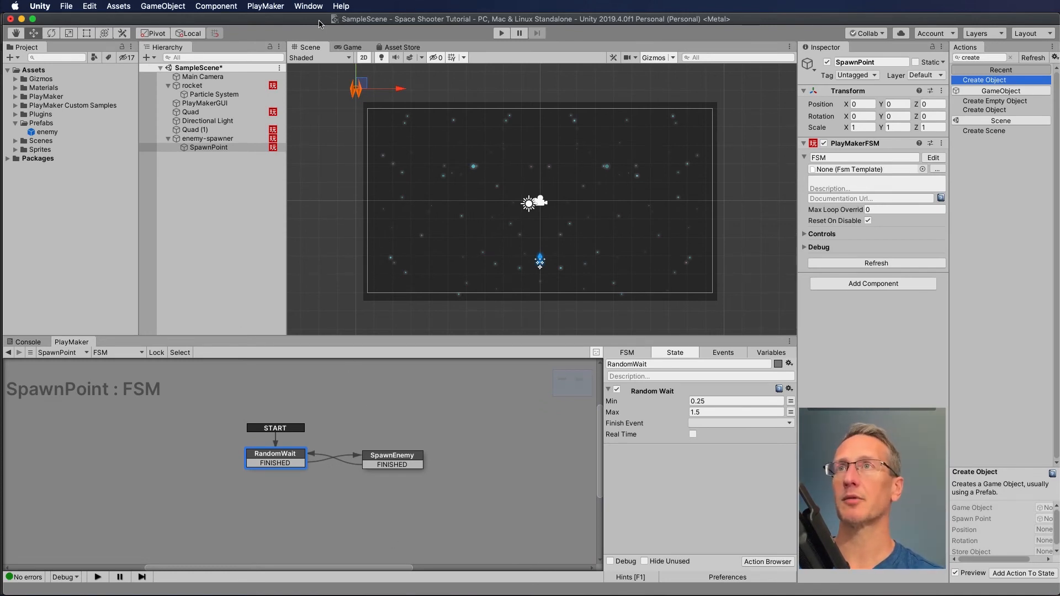
{"action": "left_click", "coordinate": [505, 33]}
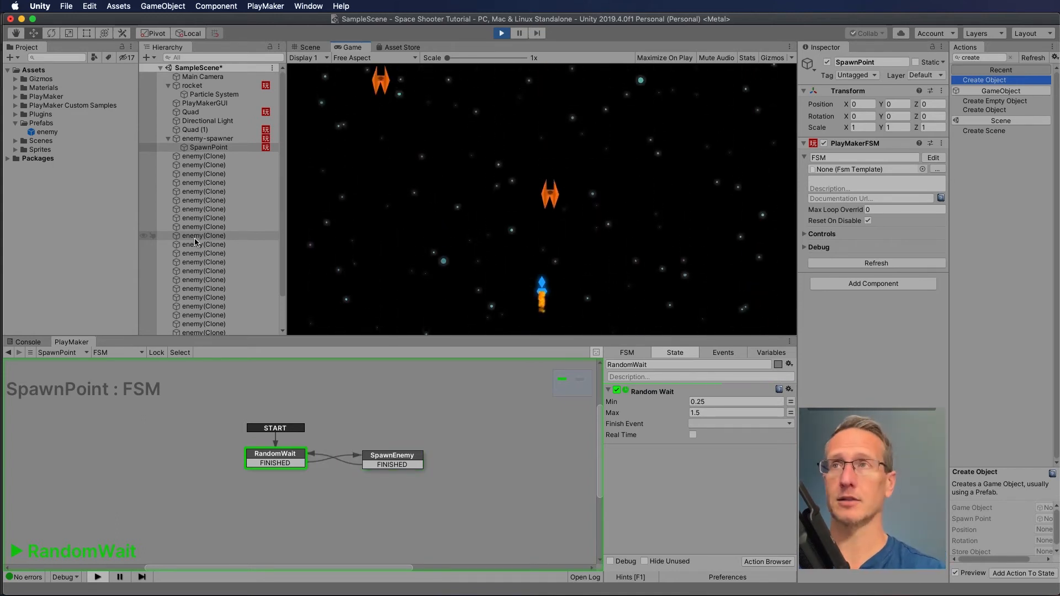
{"action": "left_click", "coordinate": [501, 34]}
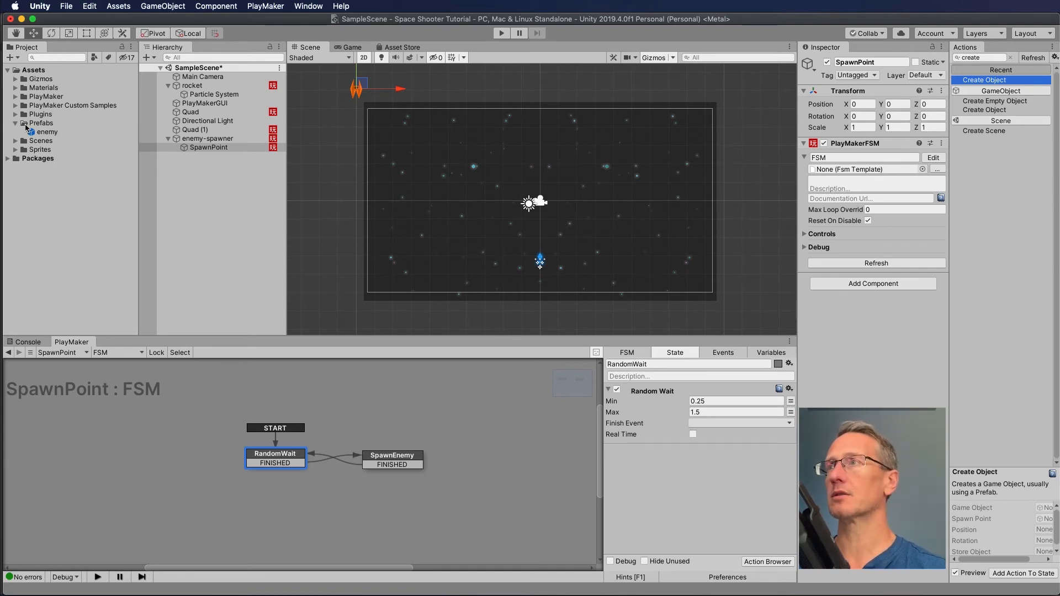
Step: Add the enemy sprite from the Sprites folder to the scene as a new object and rename it Destroyer
{"action": "left_click", "coordinate": [16, 150]}
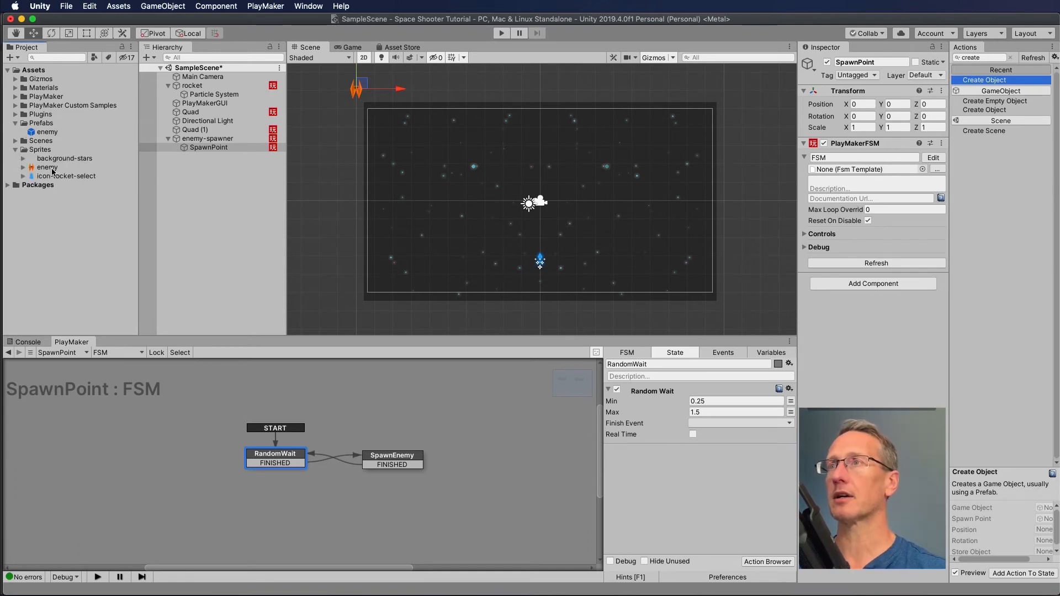
{"action": "left_click_drag", "start_coordinate": [50, 170], "coordinate": [164, 155]}
{"action": "left_click", "coordinate": [192, 157]}
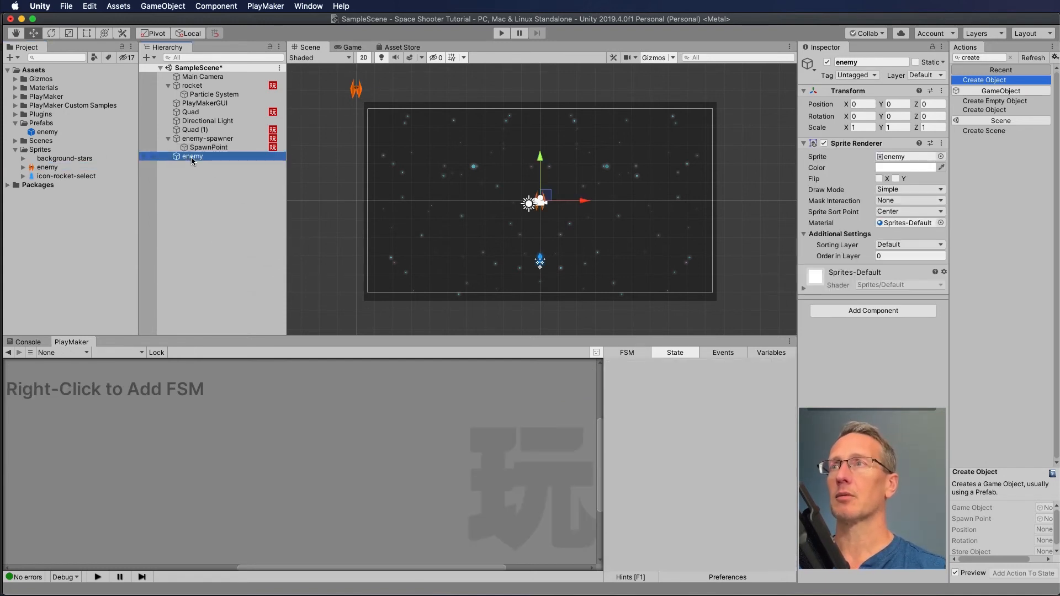
{"action": "left_click", "coordinate": [191, 156]}
{"action": "type", "text": "Destroyer"}
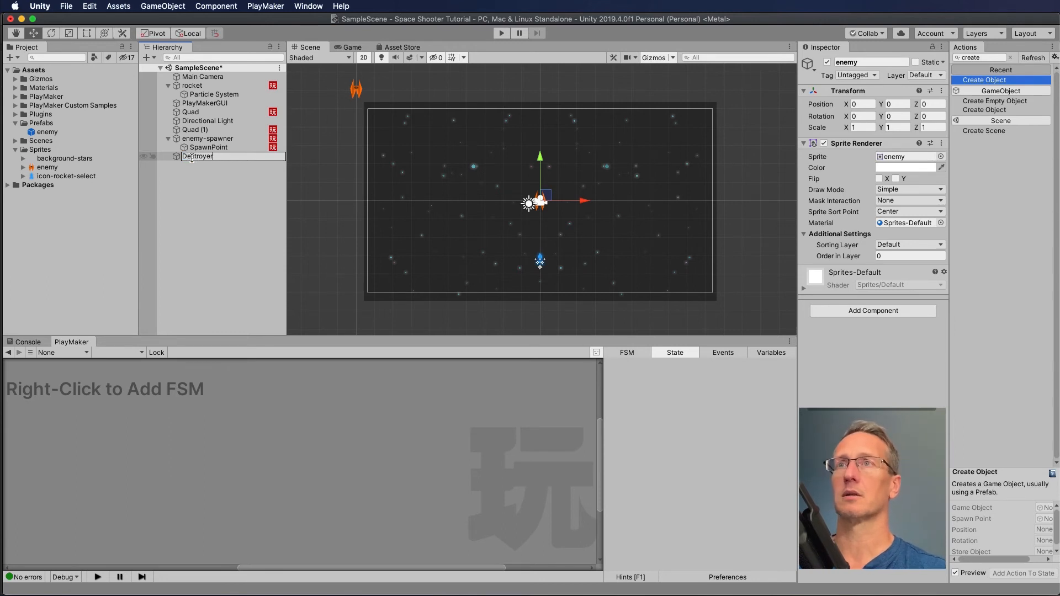
{"action": "key", "text": "Return"}
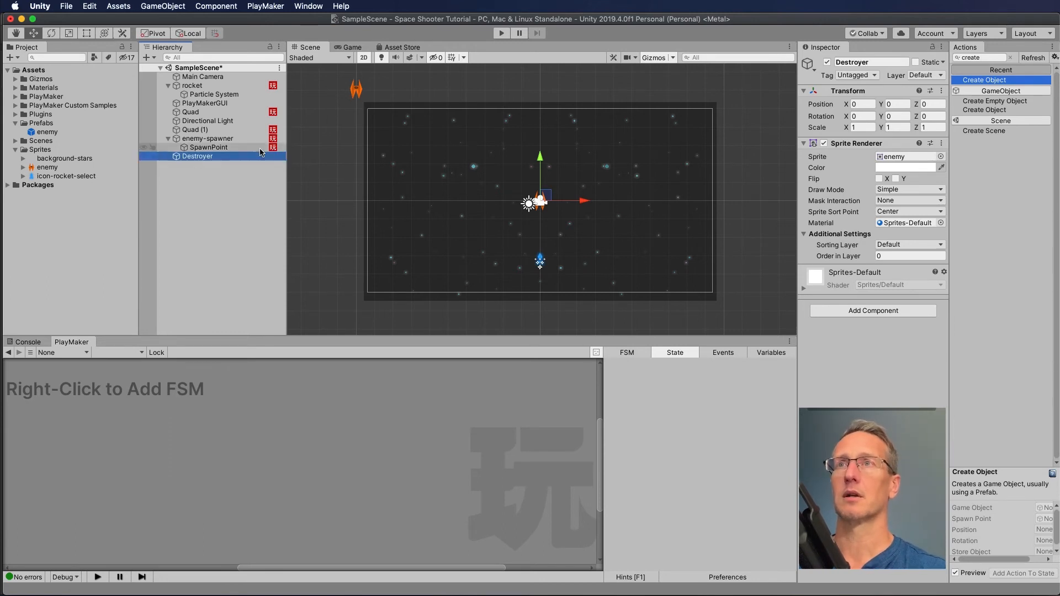
Step: Move the Destroyer below the camera frame to Y -6 and stretch its X scale to about -38.69 so it spans the frame
{"action": "left_click_drag", "start_coordinate": [540, 157], "coordinate": [556, 266]}
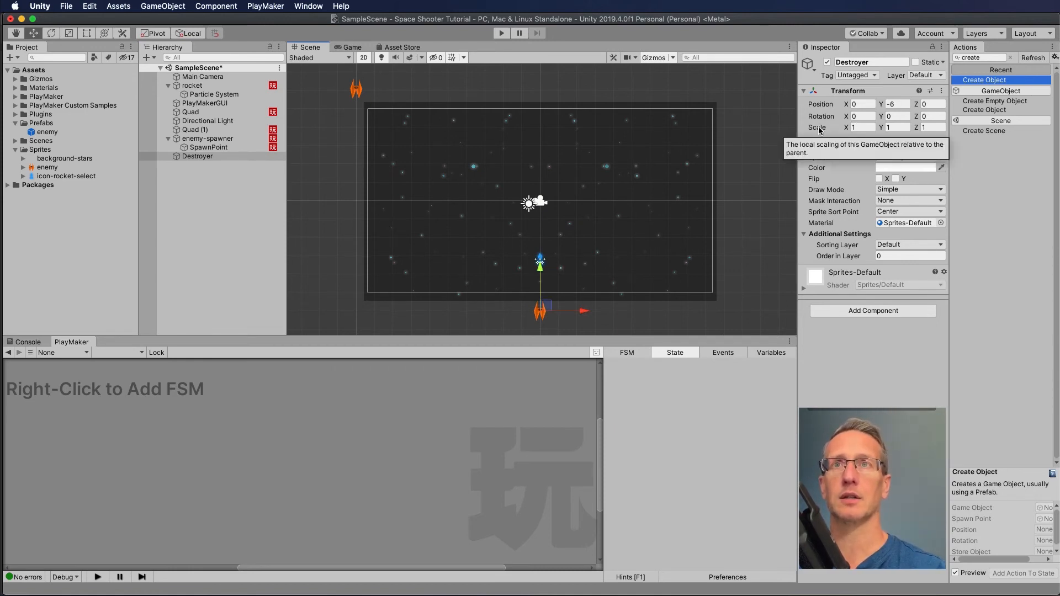
{"action": "left_click_drag", "start_coordinate": [819, 129], "coordinate": [108, 124]}
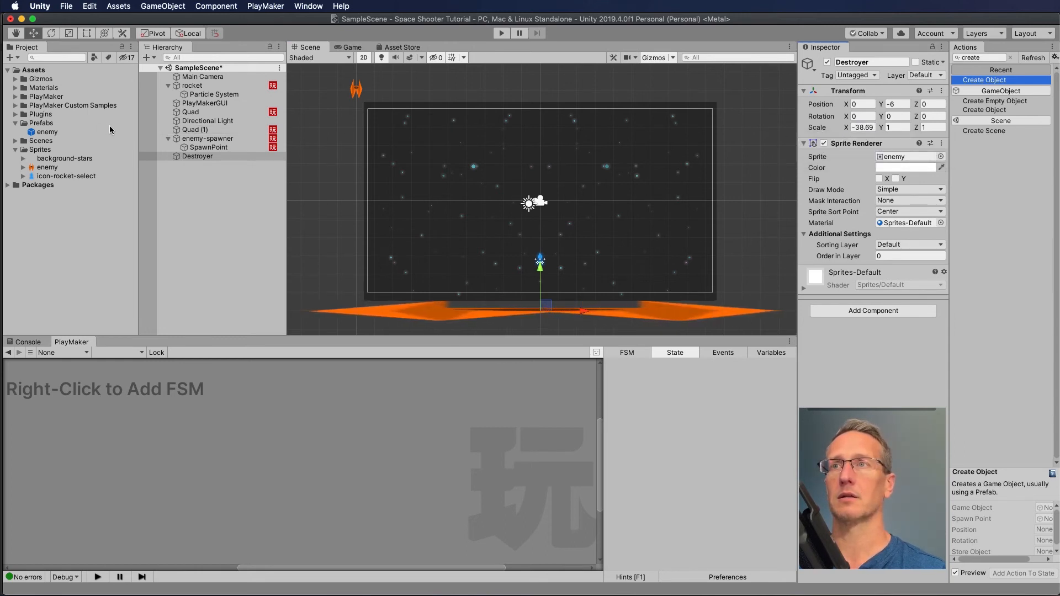
{"action": "left_click", "coordinate": [482, 320]}
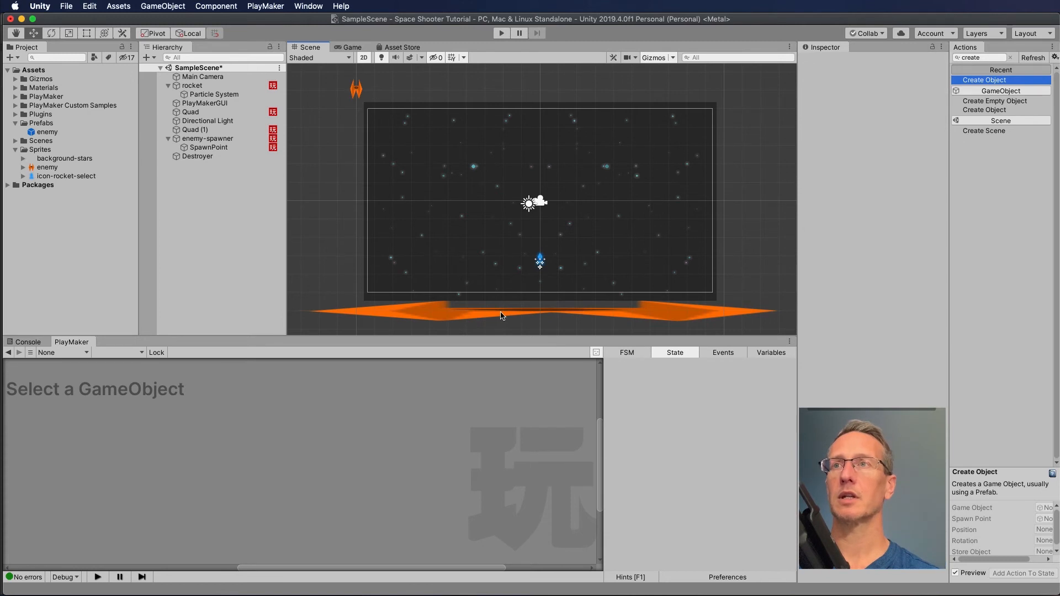
{"action": "left_click", "coordinate": [502, 315]}
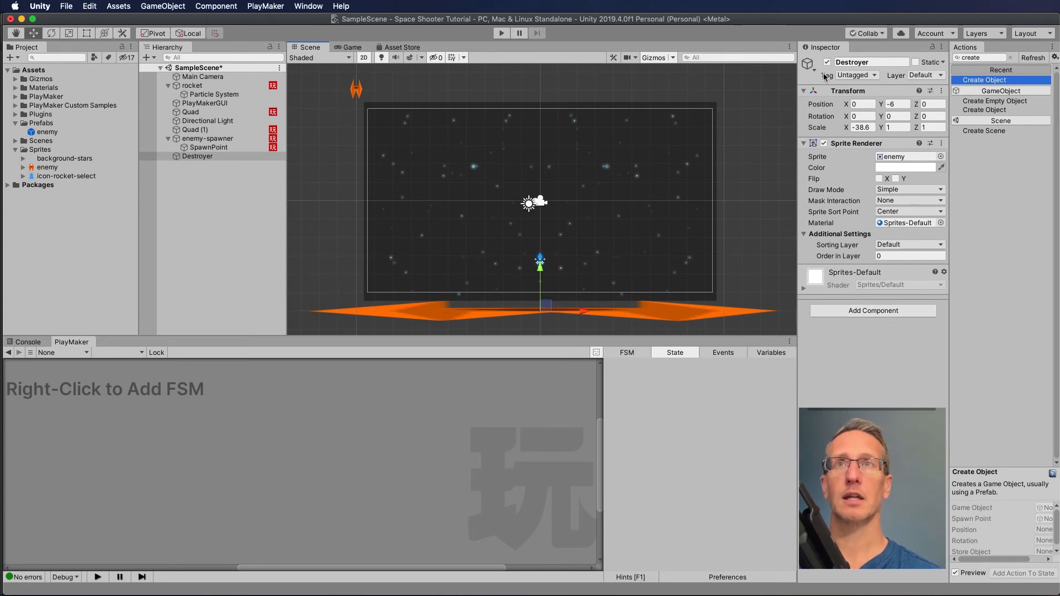
Step: Add a Box Collider 2D component to the Destroyer object
{"action": "left_click", "coordinate": [849, 312]}
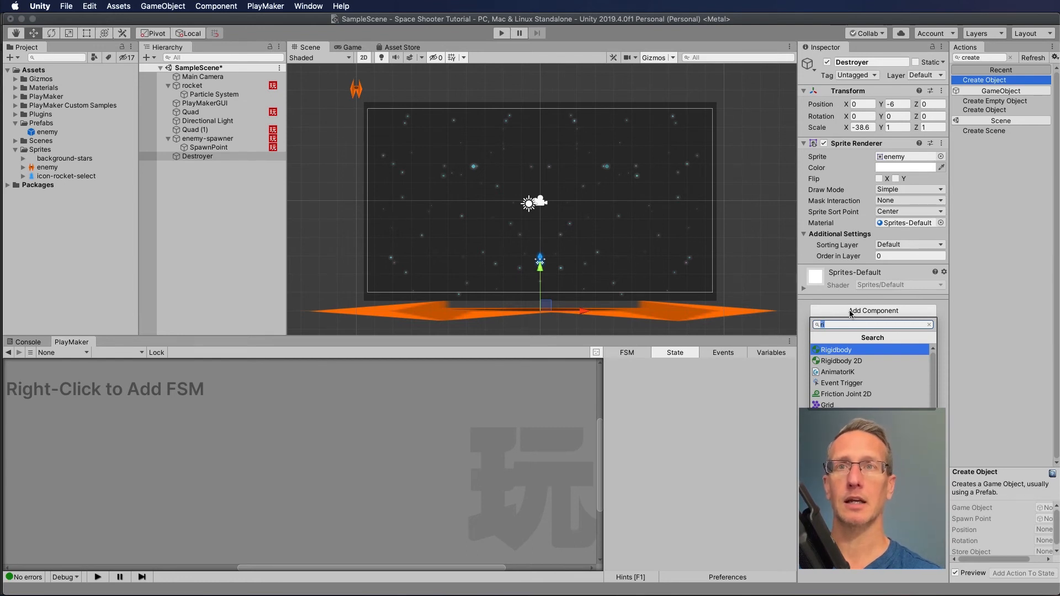
{"action": "type", "text": "coll"}
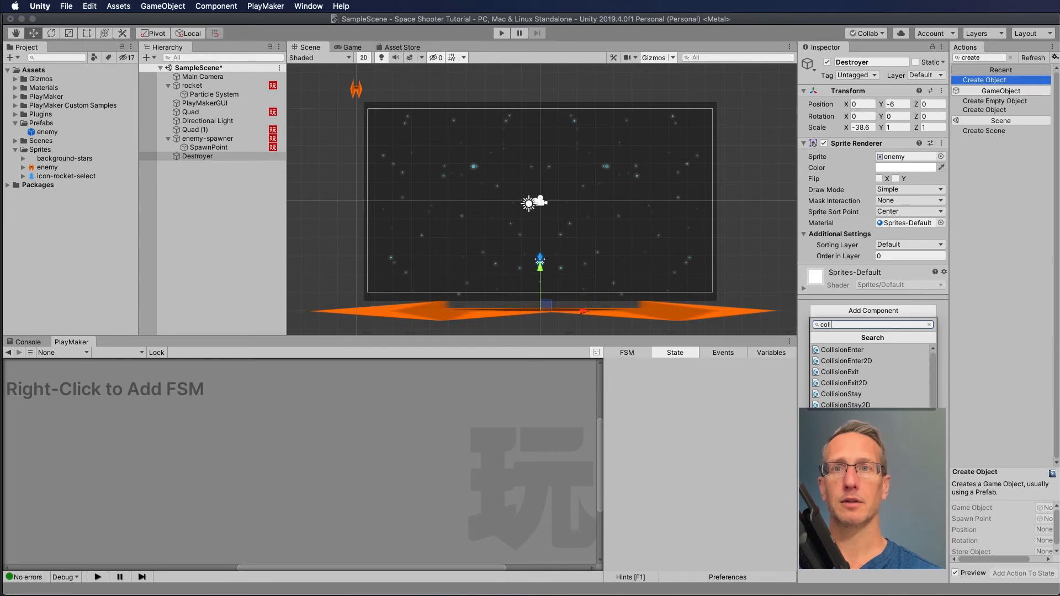
{"action": "left_click", "coordinate": [846, 427]}
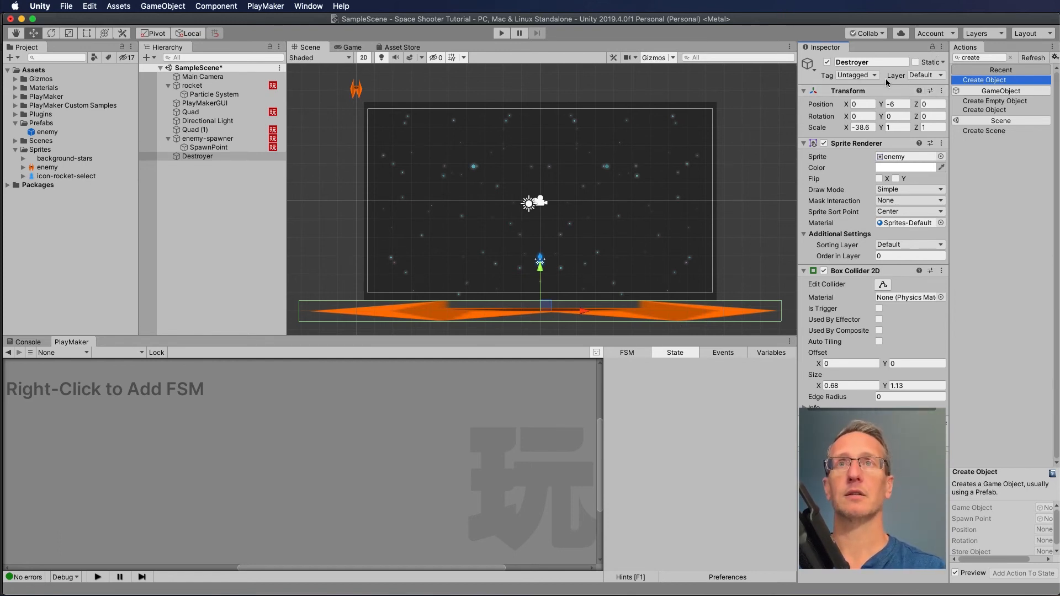
Step: Create a new tag named Destroyer in the project's tag list
{"action": "left_click", "coordinate": [864, 76]}
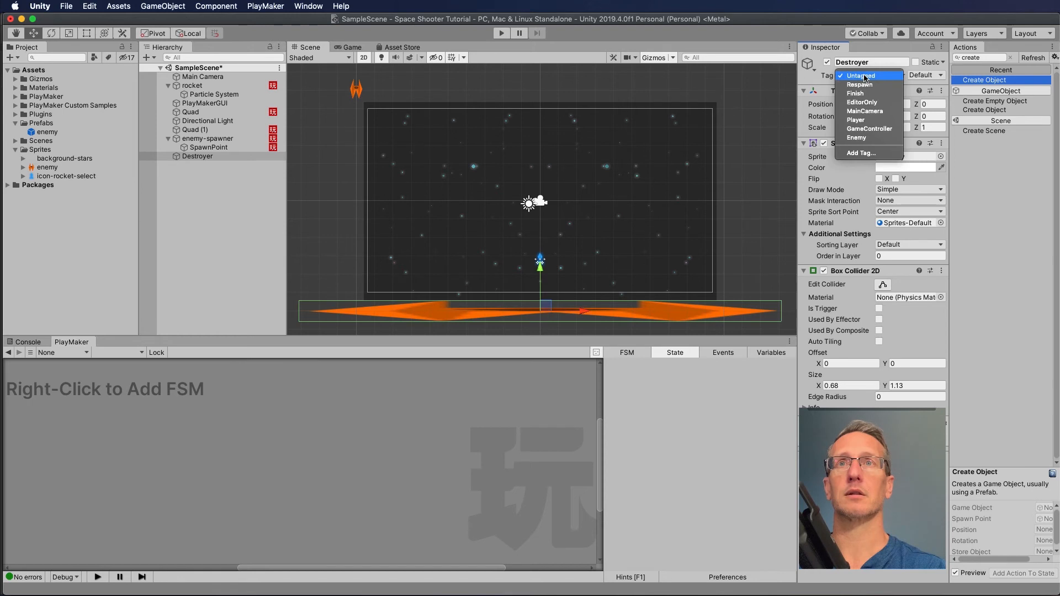
{"action": "left_click", "coordinate": [858, 153]}
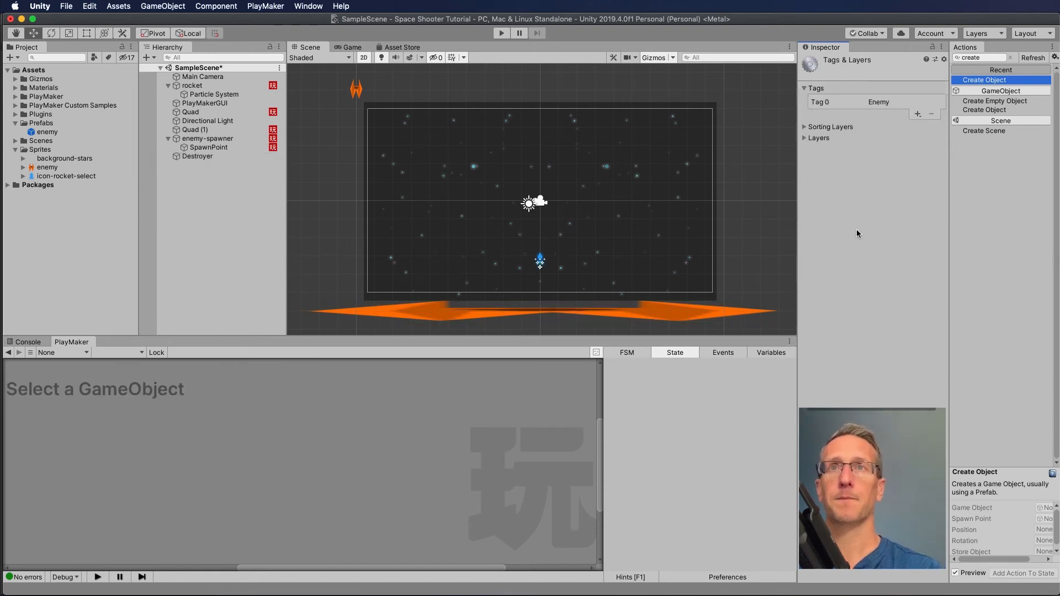
{"action": "left_click", "coordinate": [915, 113]}
{"action": "type", "text": "Destroyer"}
{"action": "key", "text": "Return"}
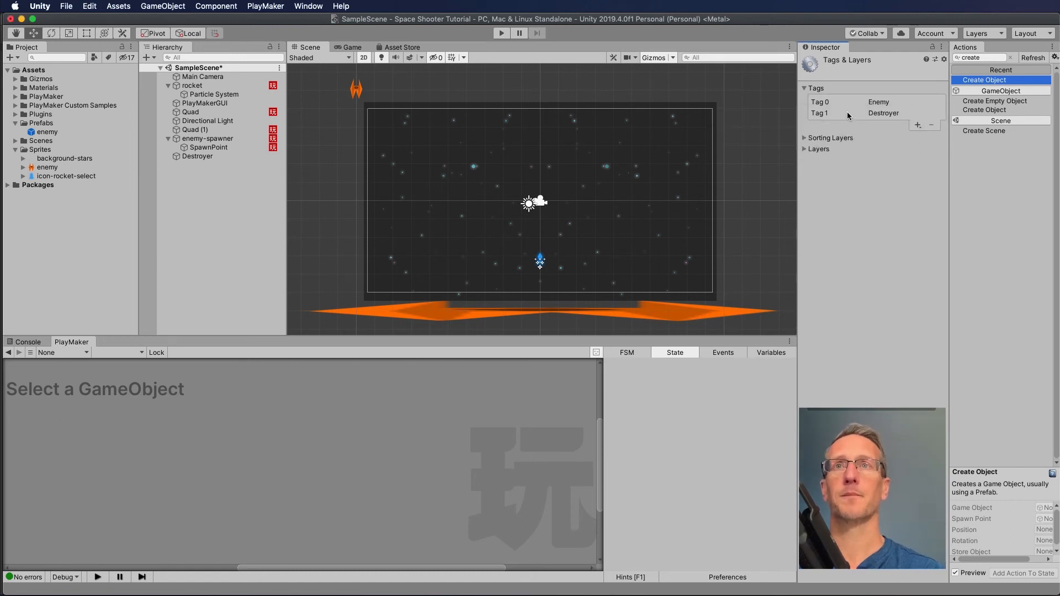
Step: Select the Destroyer object below the camera frame and assign it the Destroyer tag
{"action": "left_click", "coordinate": [468, 317]}
{"action": "left_click", "coordinate": [857, 75]}
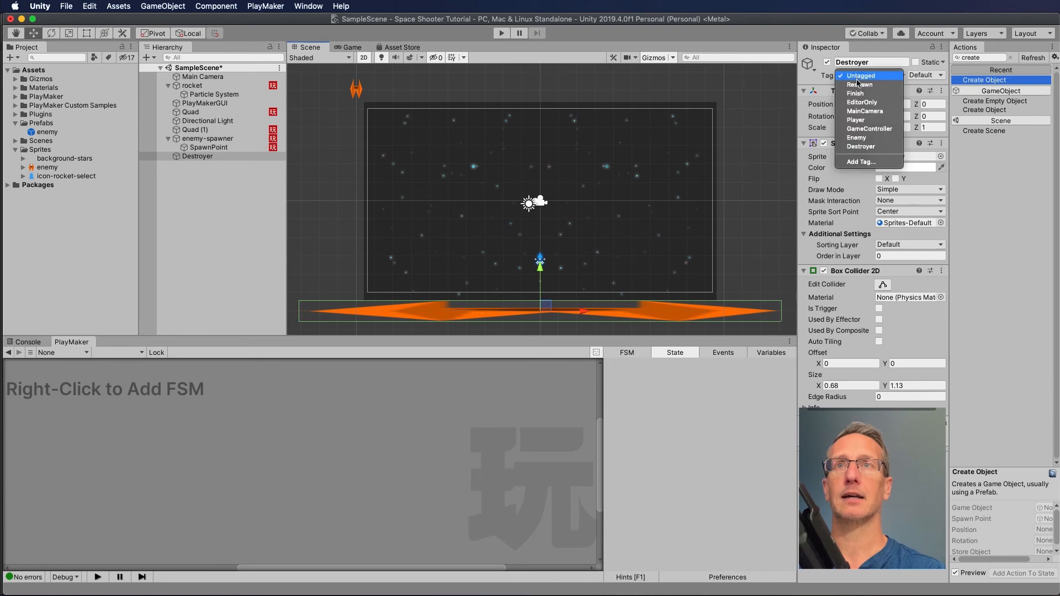
{"action": "left_click", "coordinate": [858, 148]}
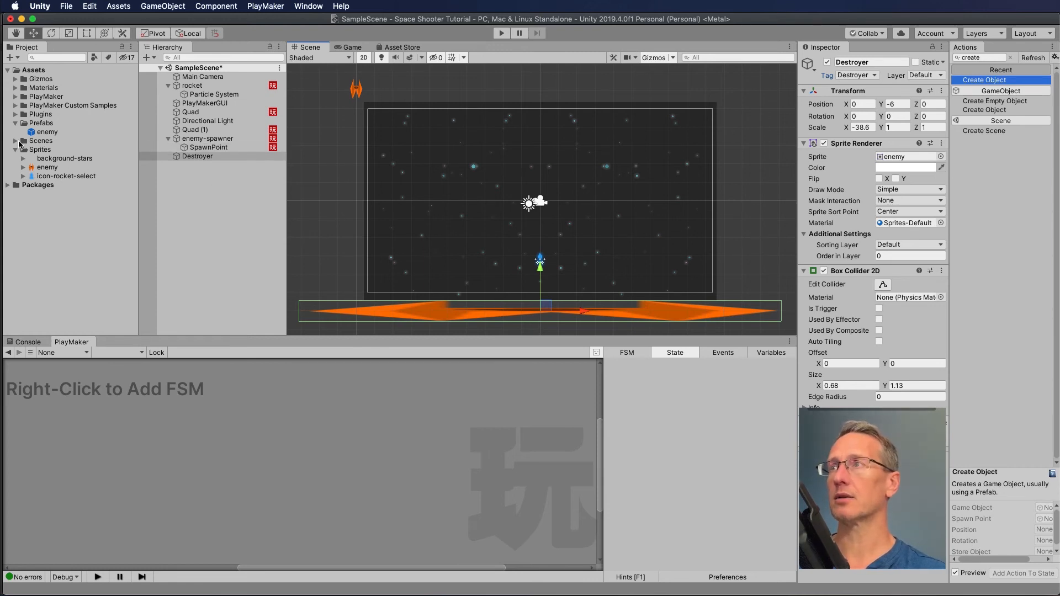
Step: Open the enemy prefab for editing and add a Box Collider 2D component to it
{"action": "left_click", "coordinate": [16, 149]}
{"action": "left_click", "coordinate": [31, 133]}
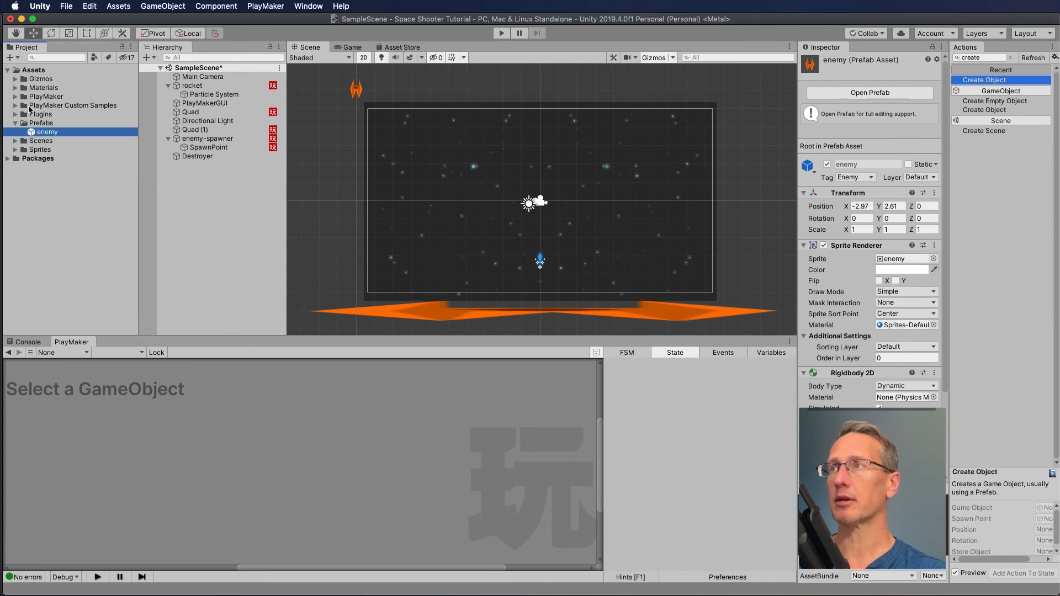
{"action": "double_click", "coordinate": [42, 132]}
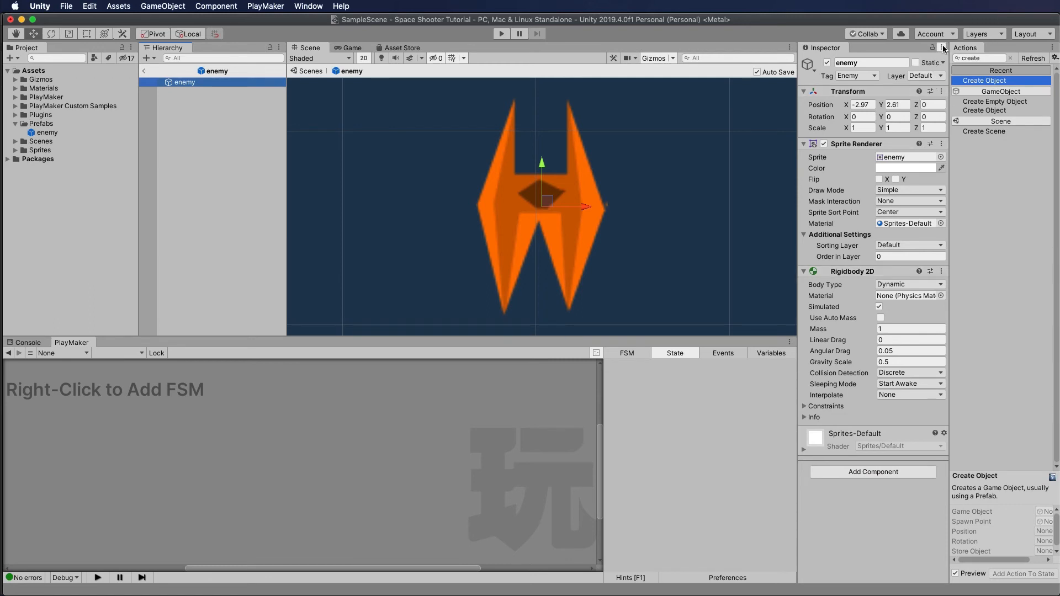
{"action": "left_click", "coordinate": [868, 474]}
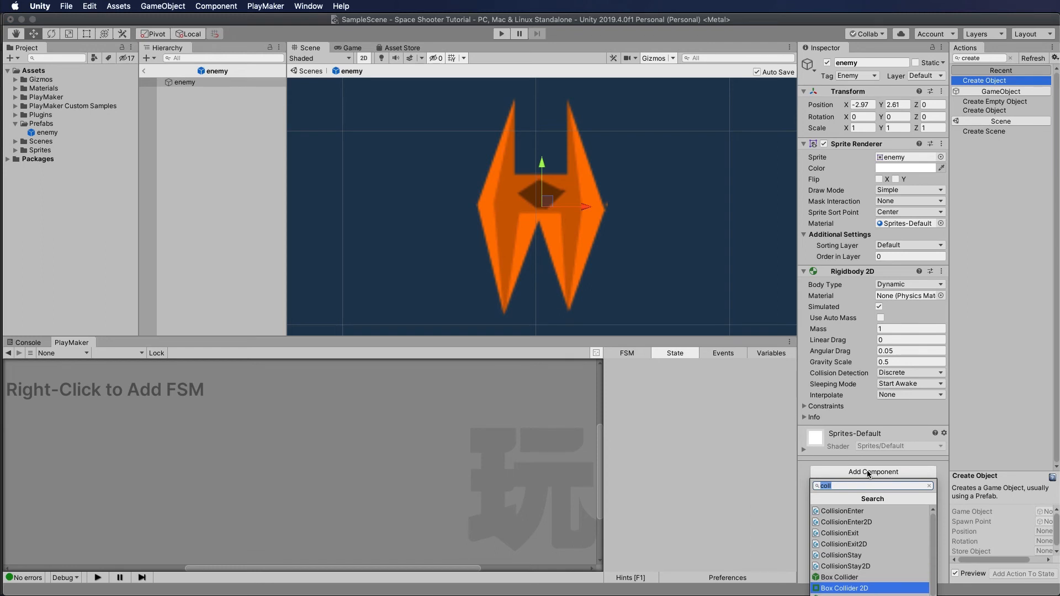
{"action": "left_click", "coordinate": [858, 588]}
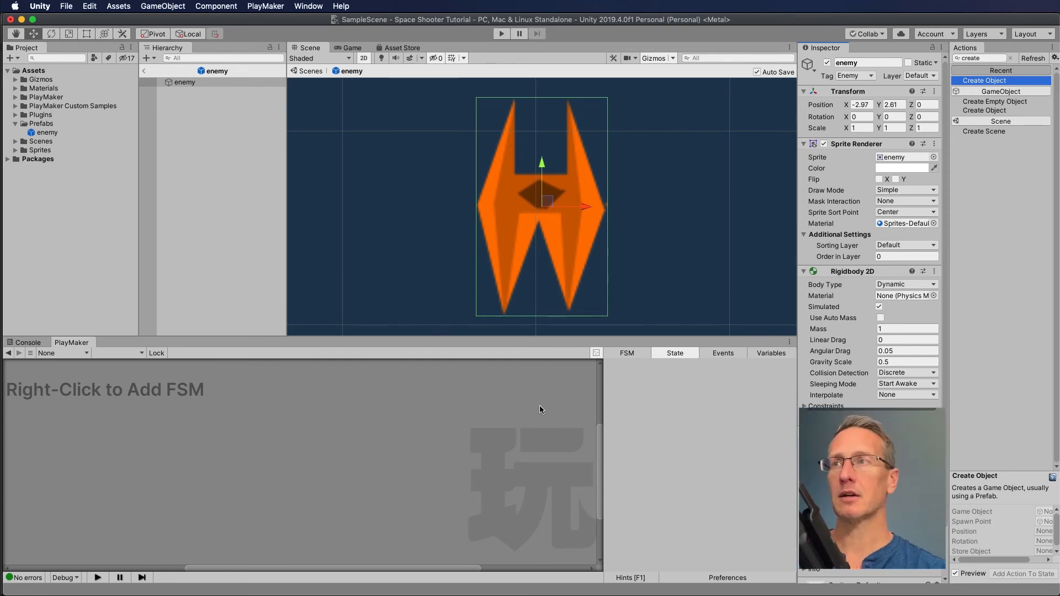
Step: Add a PlayMaker FSM to the enemy prefab and name its first state Trigger
{"action": "right_click", "coordinate": [294, 408]}
{"action": "left_click", "coordinate": [309, 414]}
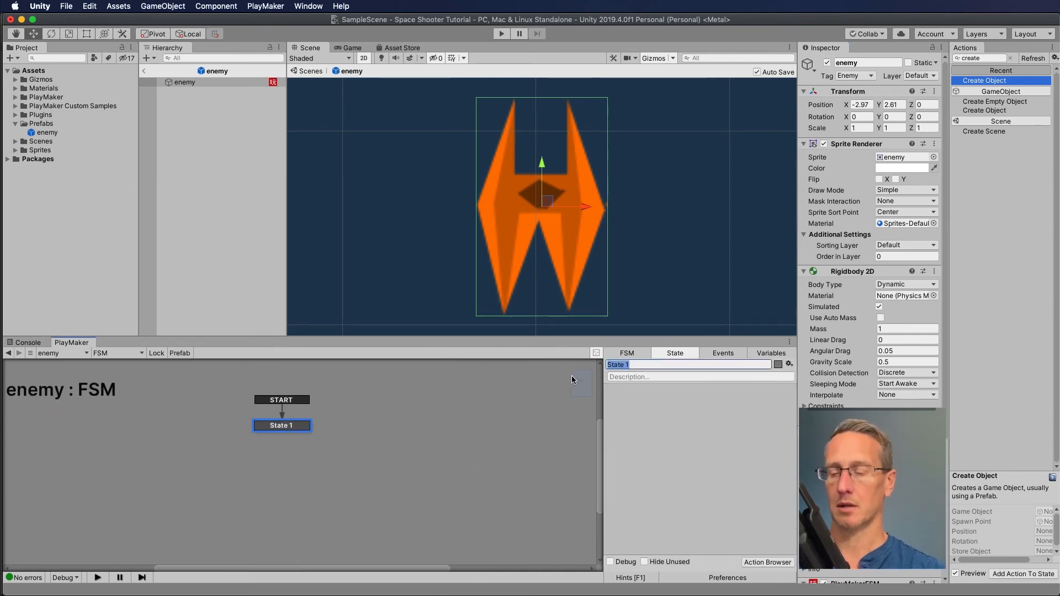
{"action": "type", "text": "Tri"}
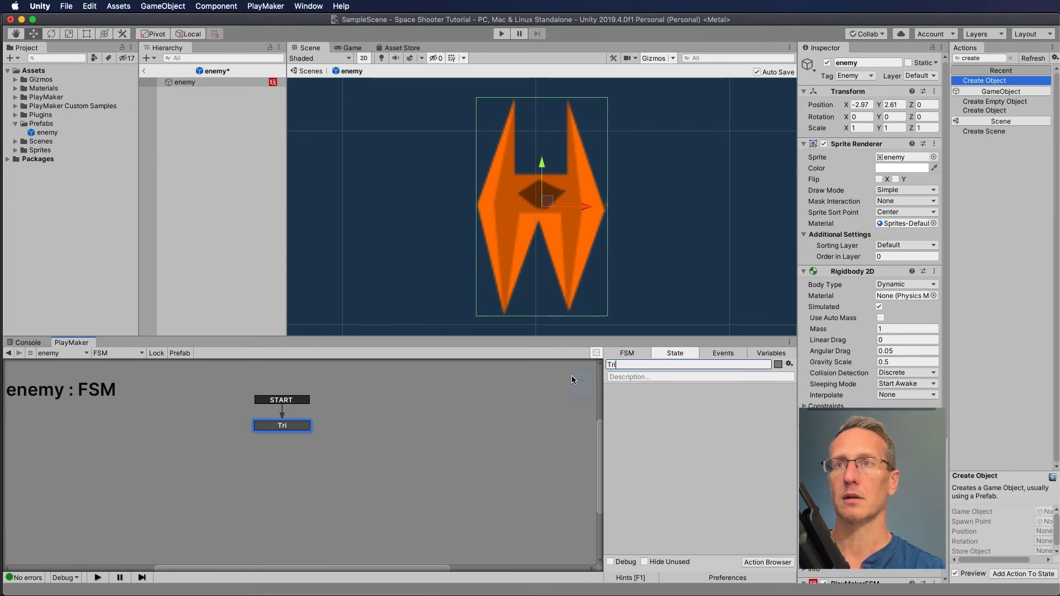
{"action": "type", "text": "gger"}
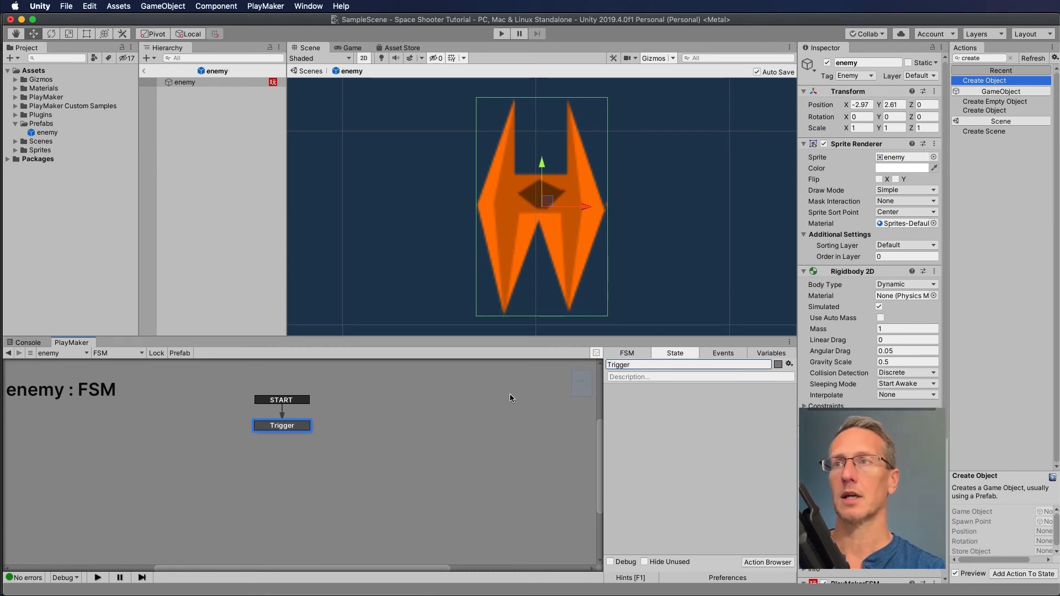
Step: Add a FINISHED transition to the Trigger state and connect it to a new state named DestroySelf
{"action": "right_click", "coordinate": [284, 426]}
{"action": "mouse_move", "coordinate": [322, 430]}
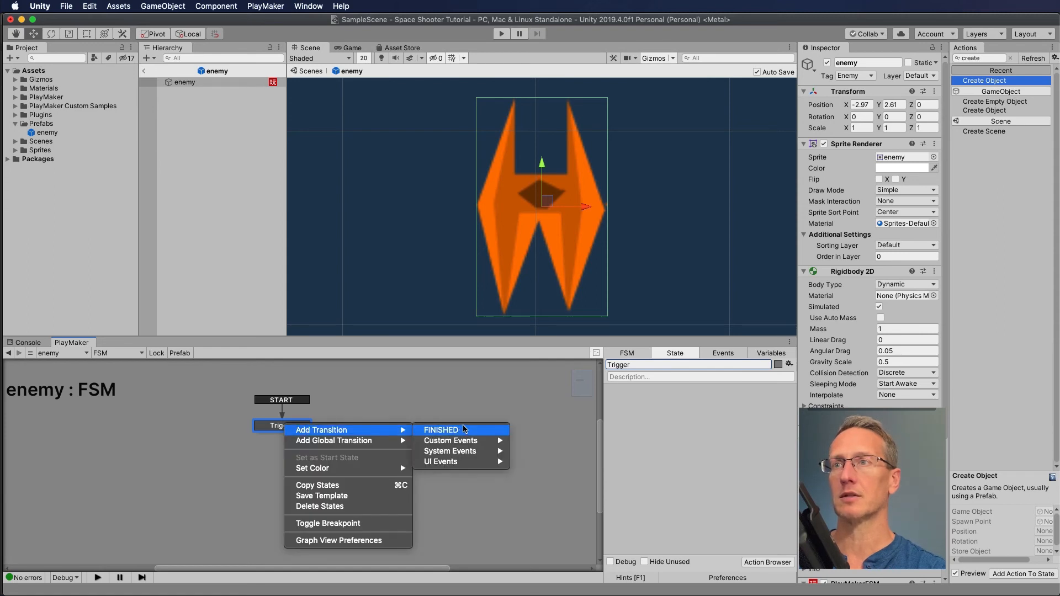
{"action": "left_click", "coordinate": [444, 429]}
{"action": "right_click", "coordinate": [366, 428]}
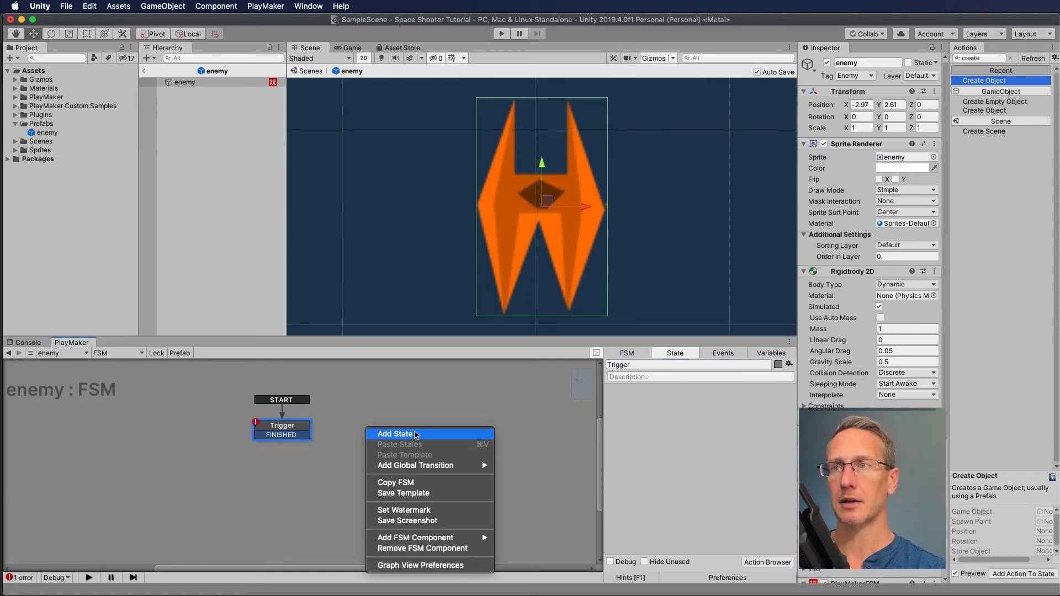
{"action": "left_click", "coordinate": [416, 435]}
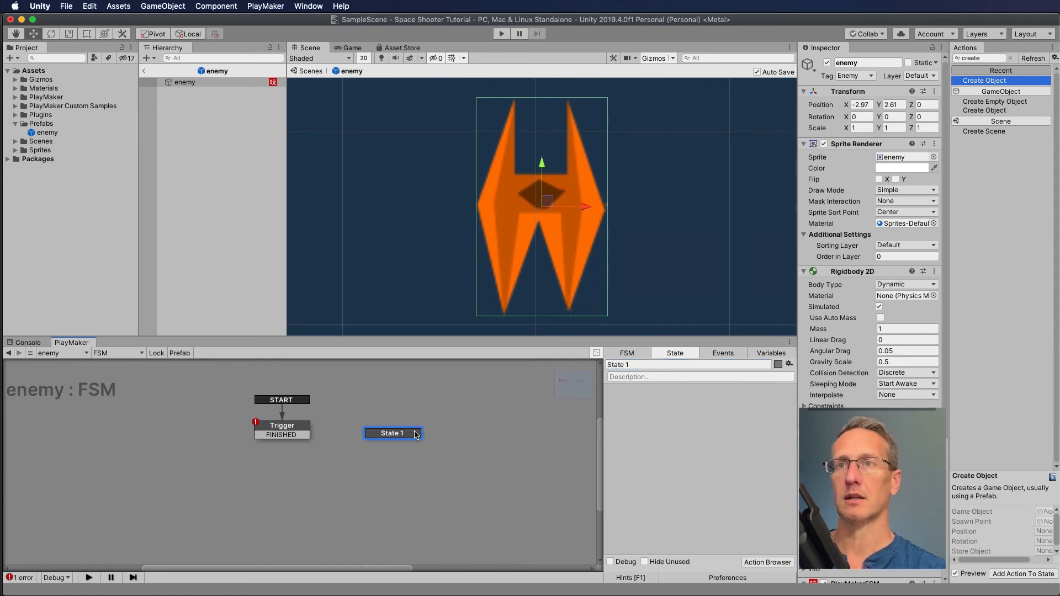
{"action": "left_click", "coordinate": [660, 366]}
{"action": "type", "text": "DestroySelf"}
{"action": "left_click_drag", "start_coordinate": [281, 434], "coordinate": [395, 436]}
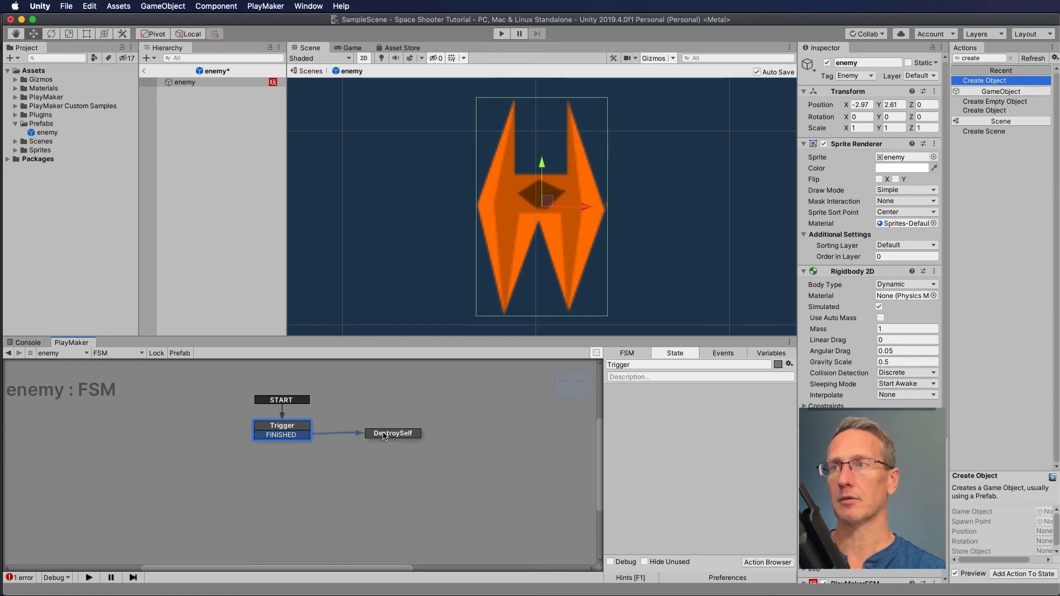
{"action": "left_click", "coordinate": [384, 434]}
{"action": "left_click_drag", "start_coordinate": [384, 433], "coordinate": [385, 430]}
Step: Find the Physics2D action Trigger2D Event and add it to the enemy FSM's Trigger state
{"action": "left_click", "coordinate": [276, 429]}
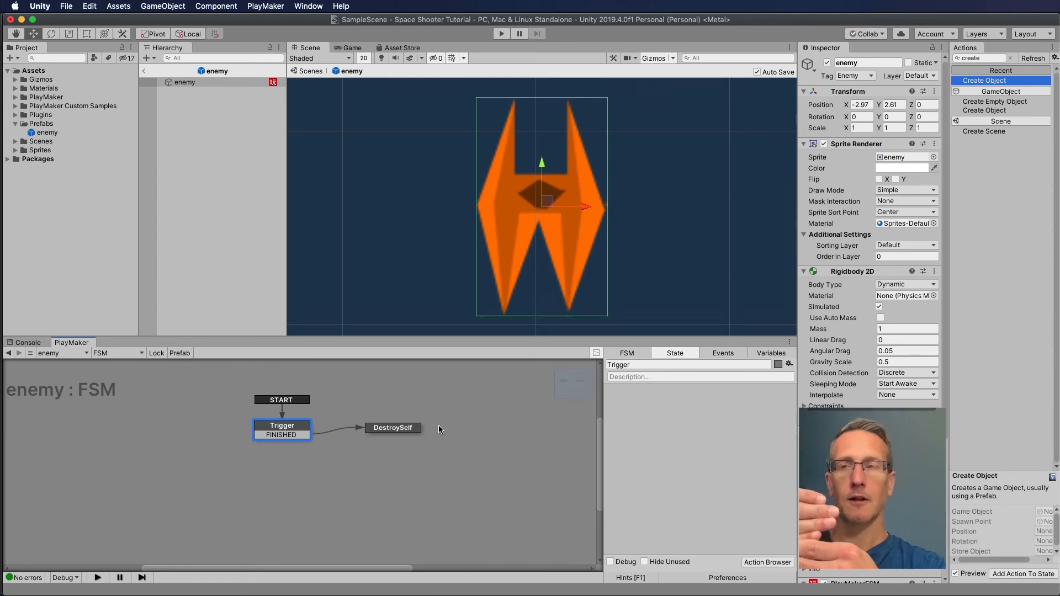
{"action": "left_click", "coordinate": [396, 430]}
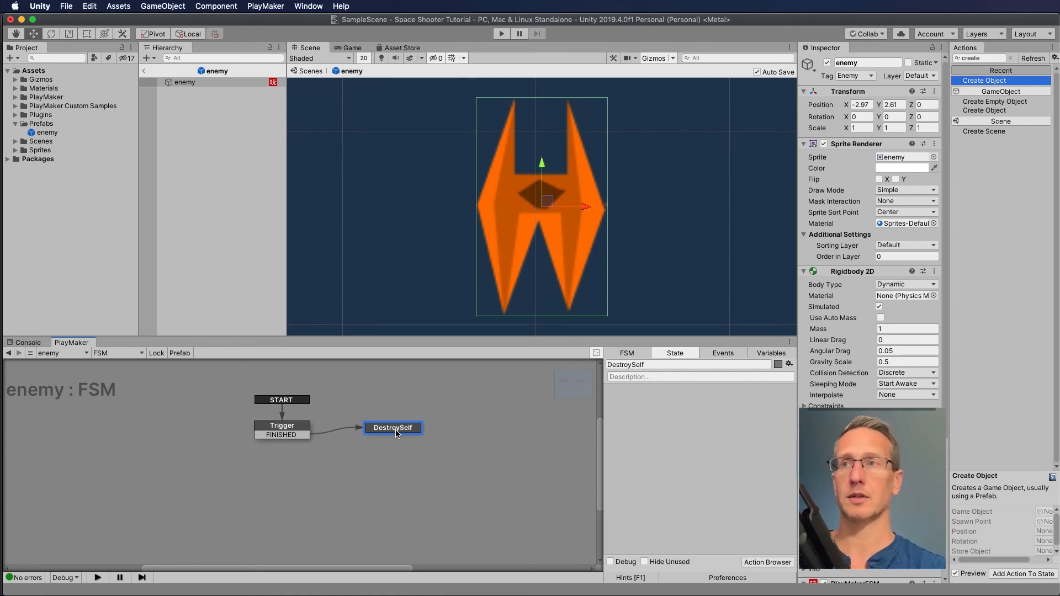
{"action": "left_click", "coordinate": [296, 433]}
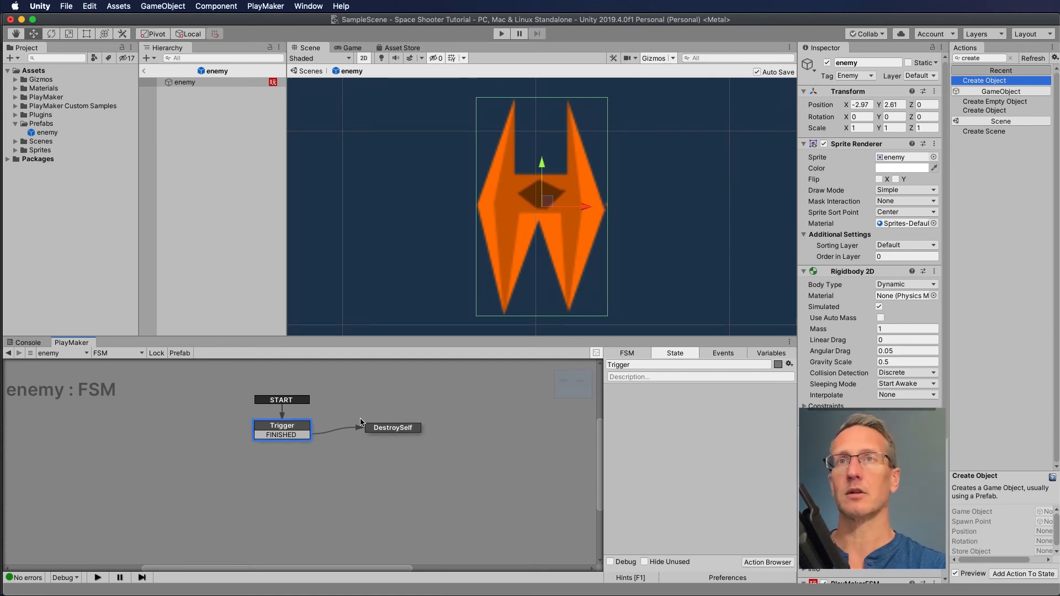
{"action": "left_click", "coordinate": [990, 59]}
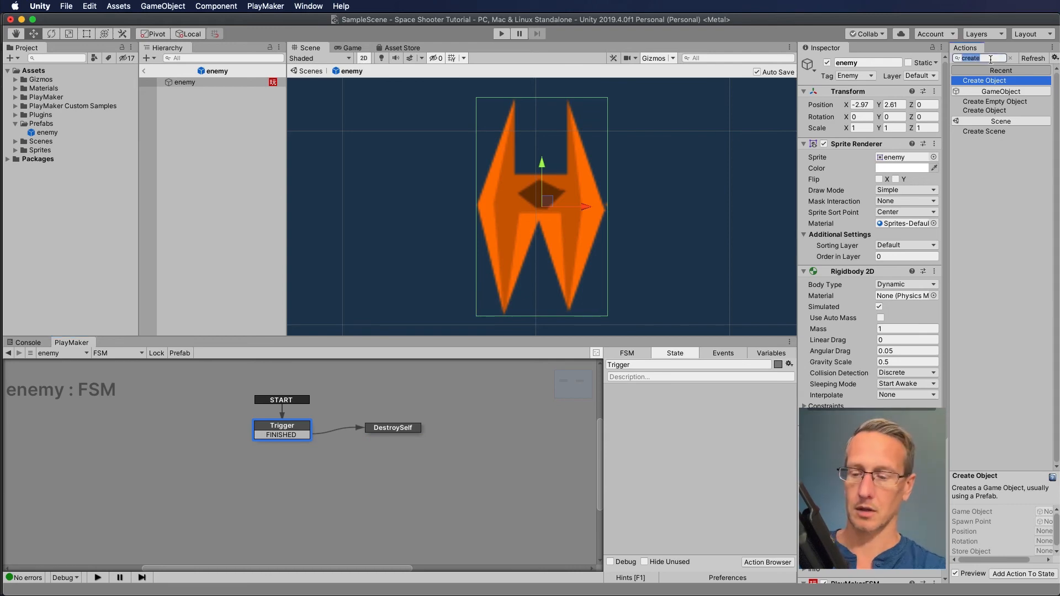
{"action": "type", "text": "tri"}
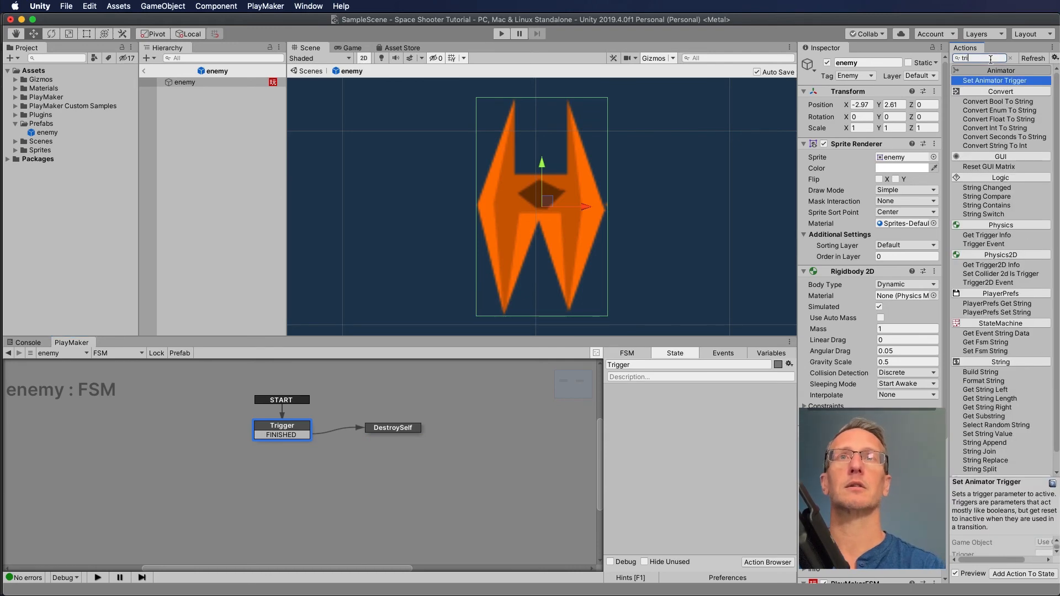
{"action": "type", "text": "gger"}
{"action": "left_click", "coordinate": [983, 179]}
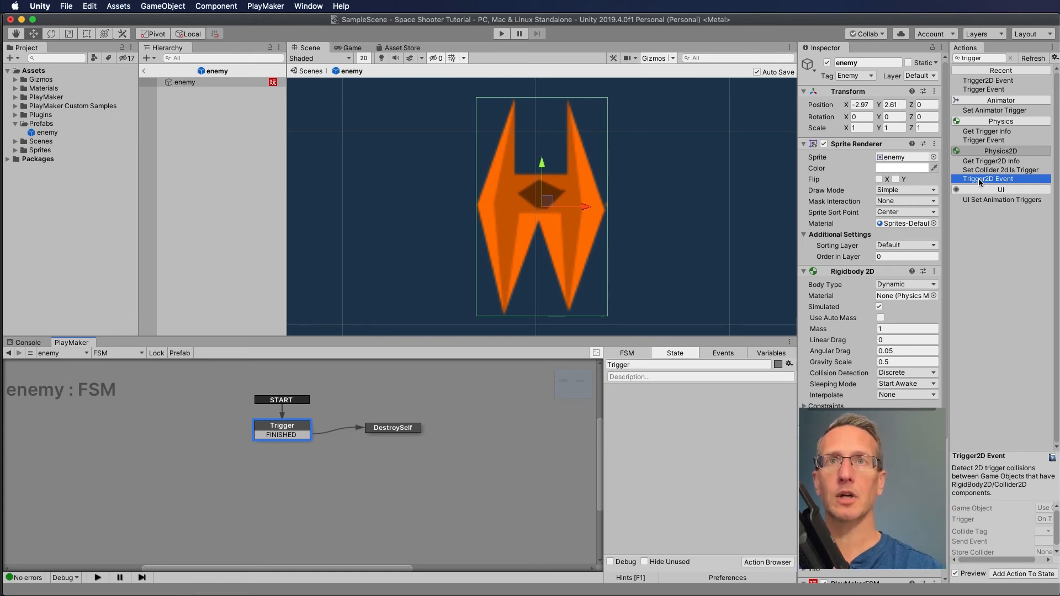
{"action": "left_click_drag", "start_coordinate": [979, 181], "coordinate": [684, 399]}
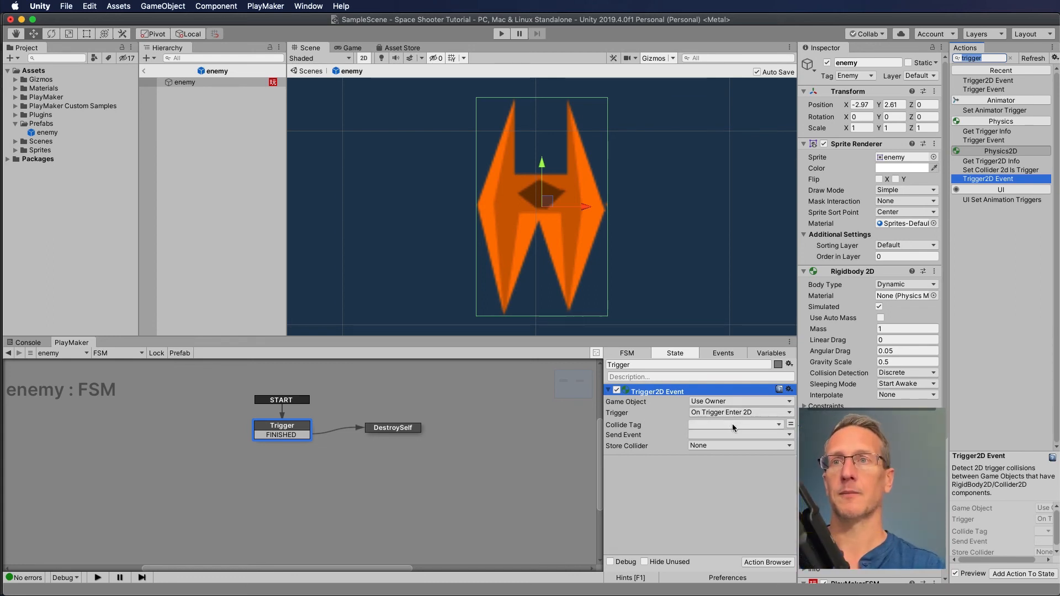
Step: Set the Trigger2D Event's collide tag to Destroyer and have it send the FINISHED event
{"action": "left_click", "coordinate": [762, 426]}
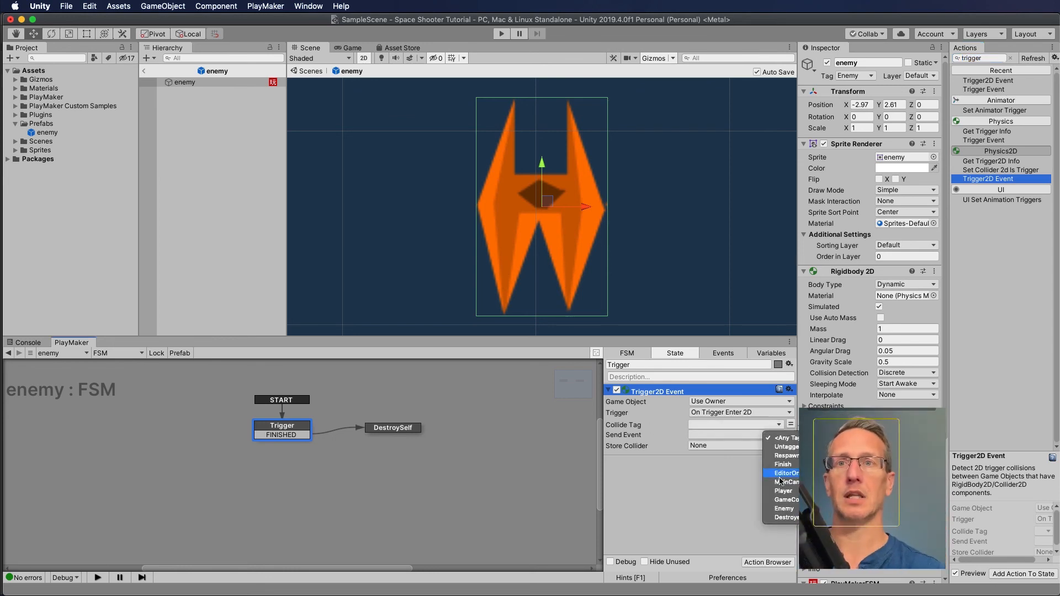
{"action": "left_click", "coordinate": [791, 519]}
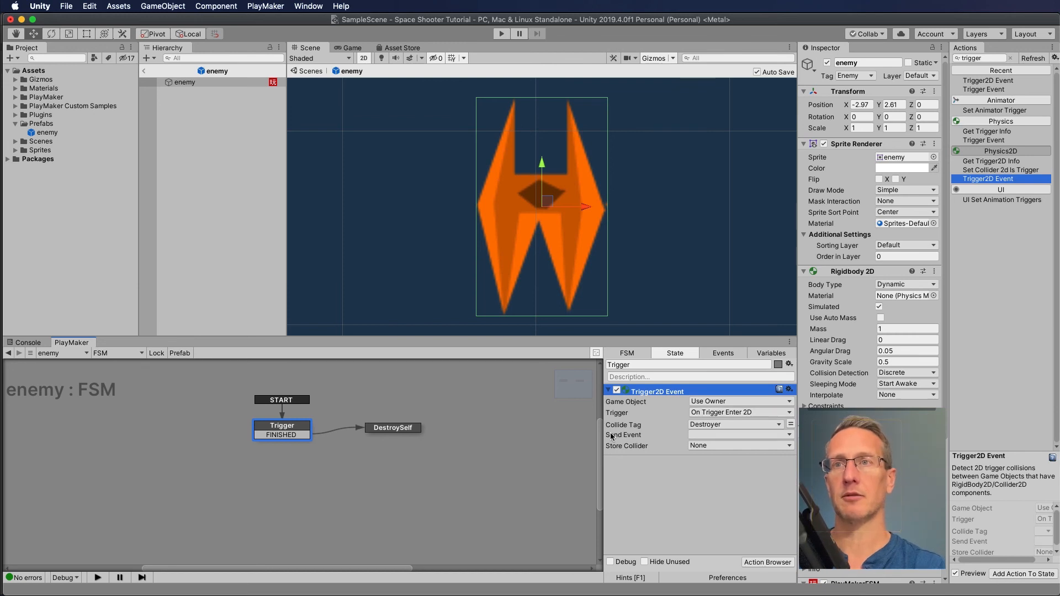
{"action": "left_click", "coordinate": [695, 436]}
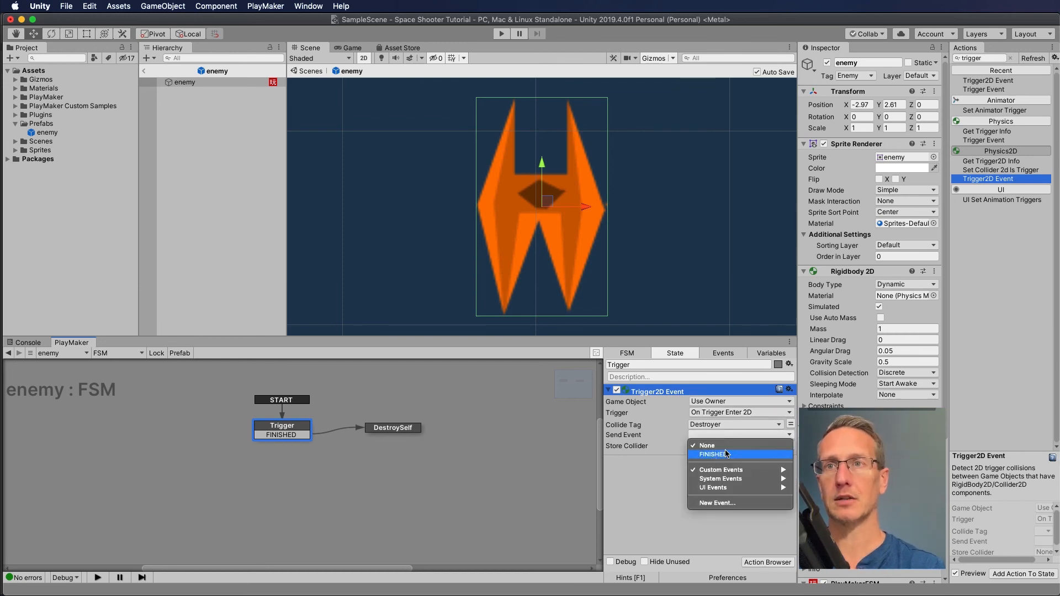
{"action": "left_click", "coordinate": [726, 454]}
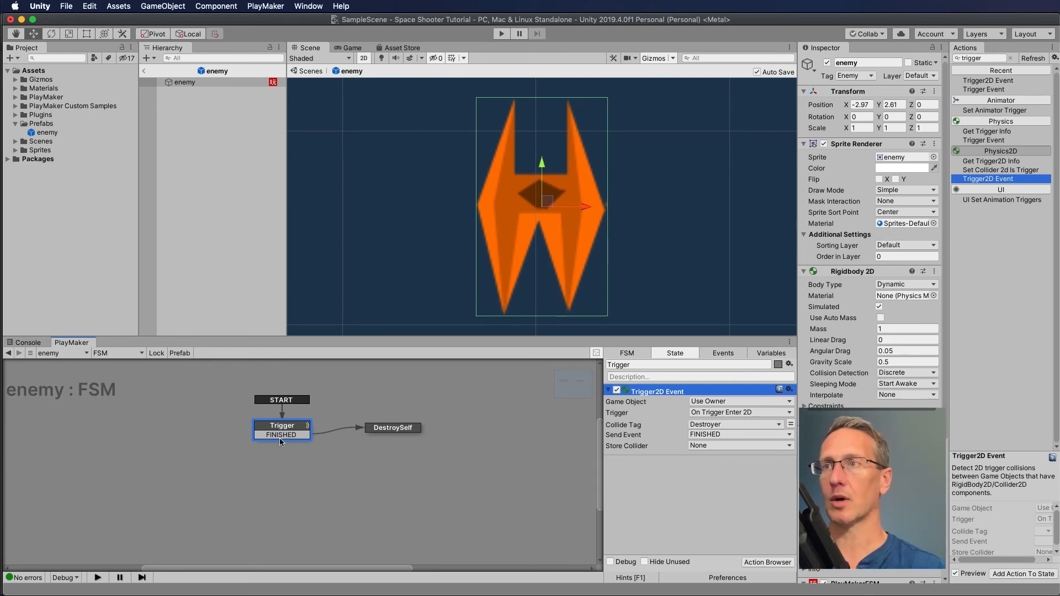
Step: Add the Destroy Self action to the enemy FSM's DestroySelf state
{"action": "left_click", "coordinate": [403, 427]}
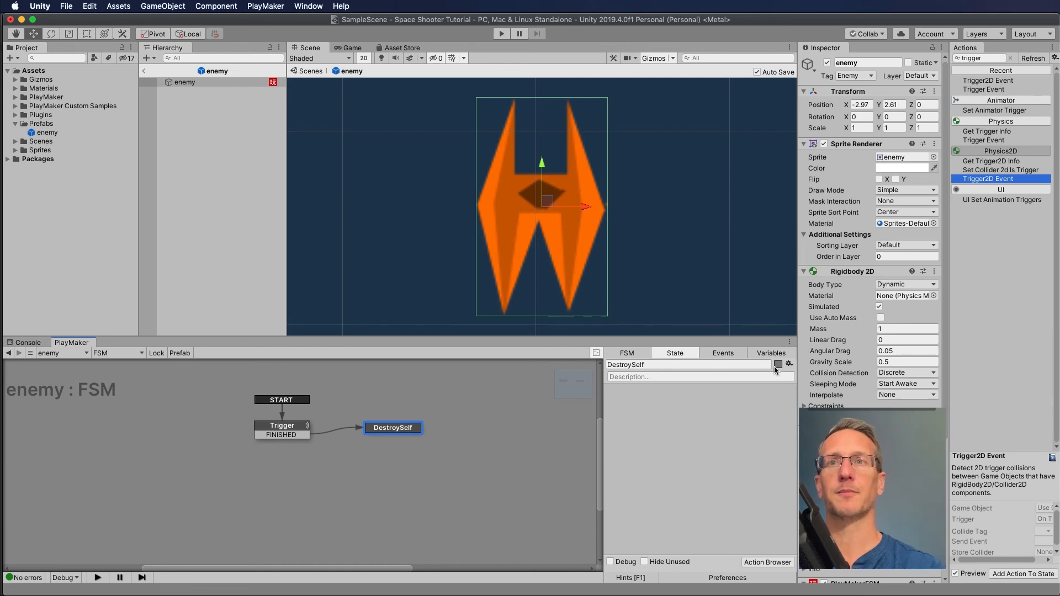
{"action": "double_click", "coordinate": [971, 58]}
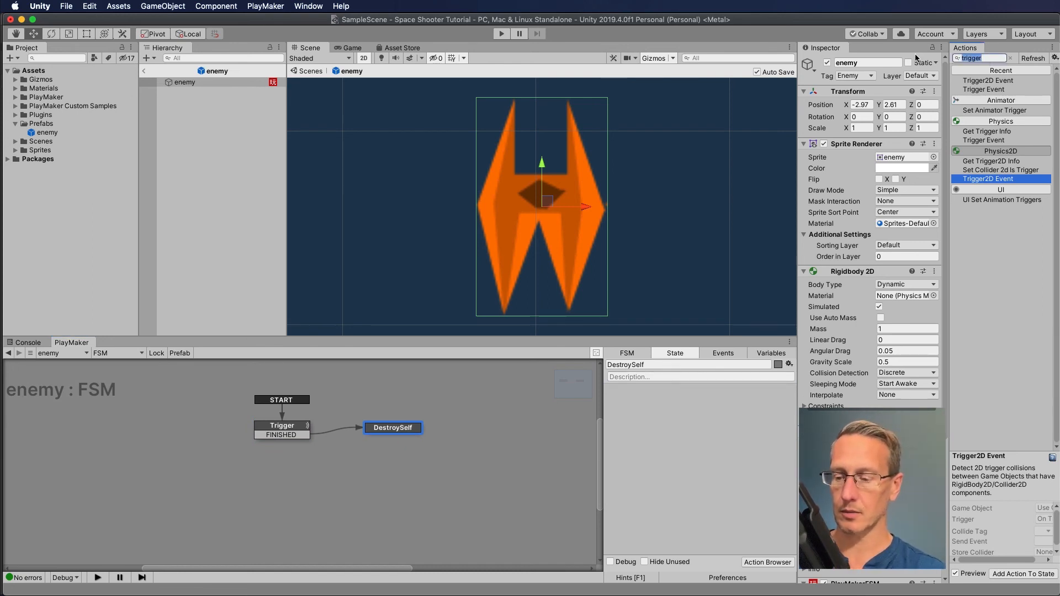
{"action": "type", "text": "des"}
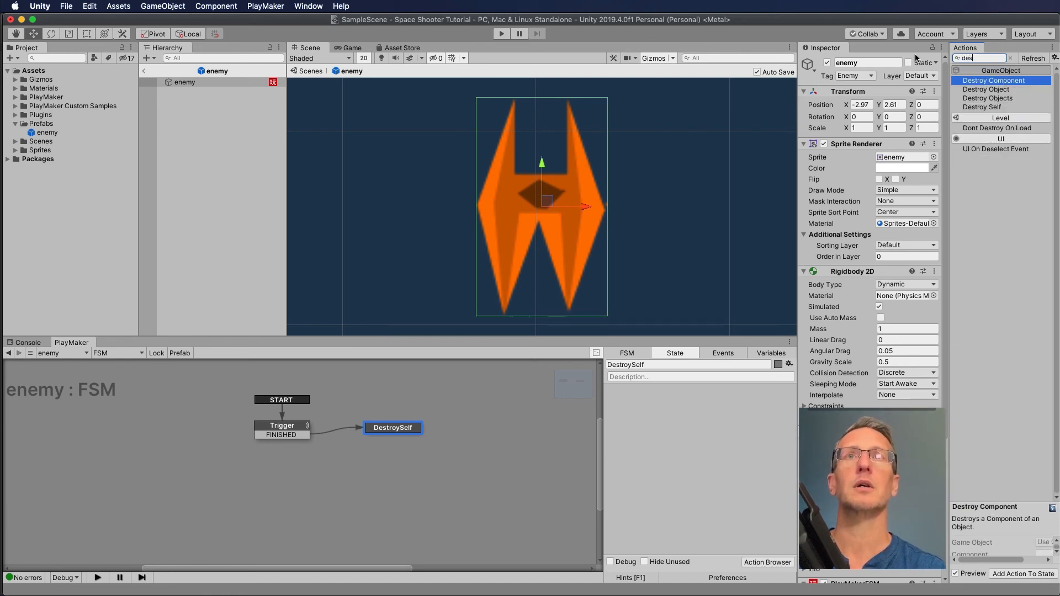
{"action": "type", "text": "troy"}
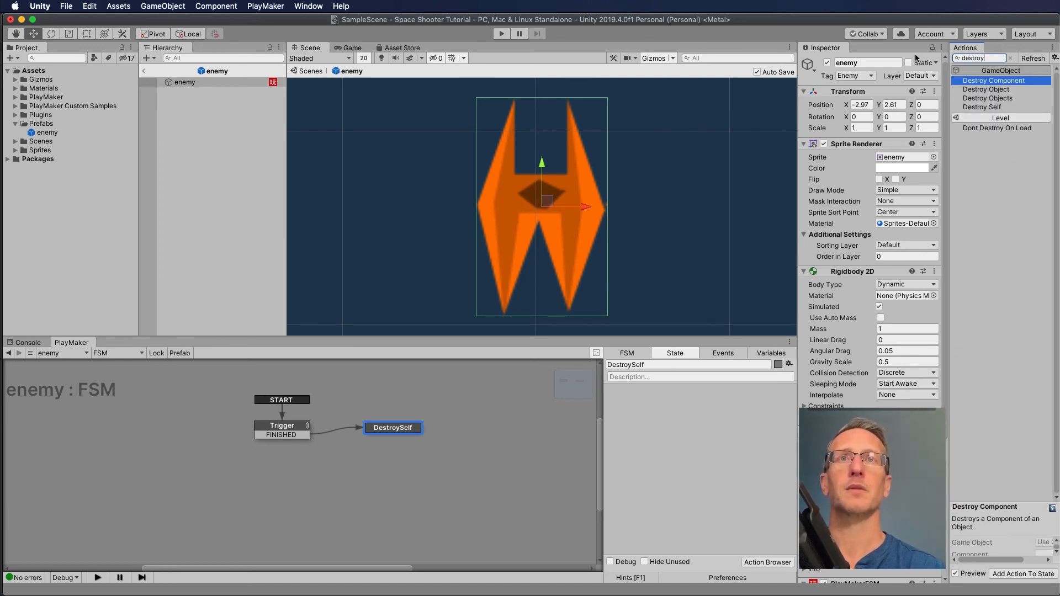
{"action": "left_click_drag", "start_coordinate": [980, 107], "coordinate": [713, 410]}
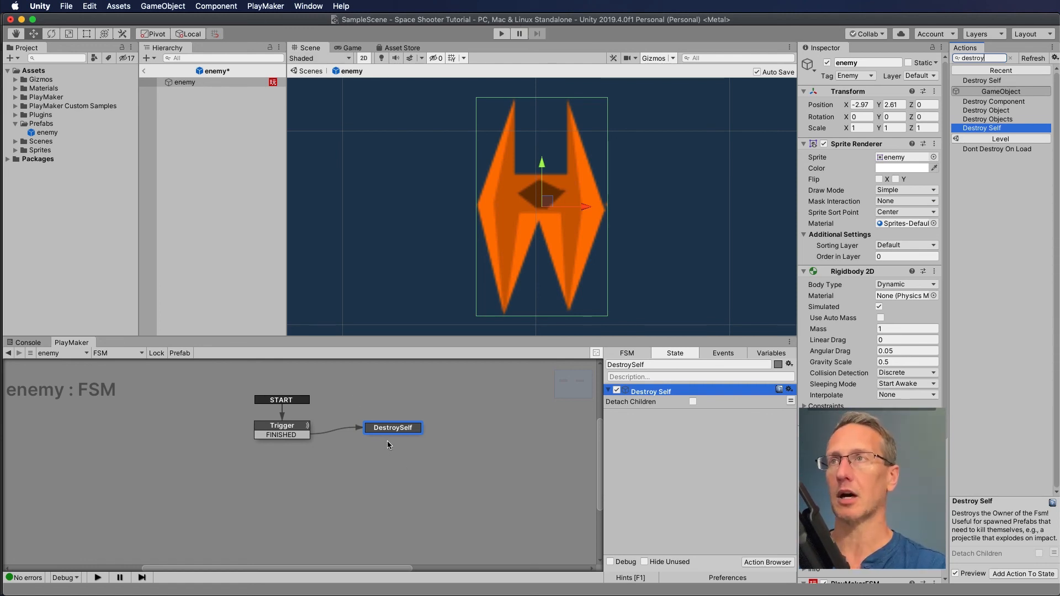
Step: Leave the prefab for the main scene and play the game, watching in the Scene view how spawned enemies meet the Destroyer
{"action": "left_click", "coordinate": [310, 71]}
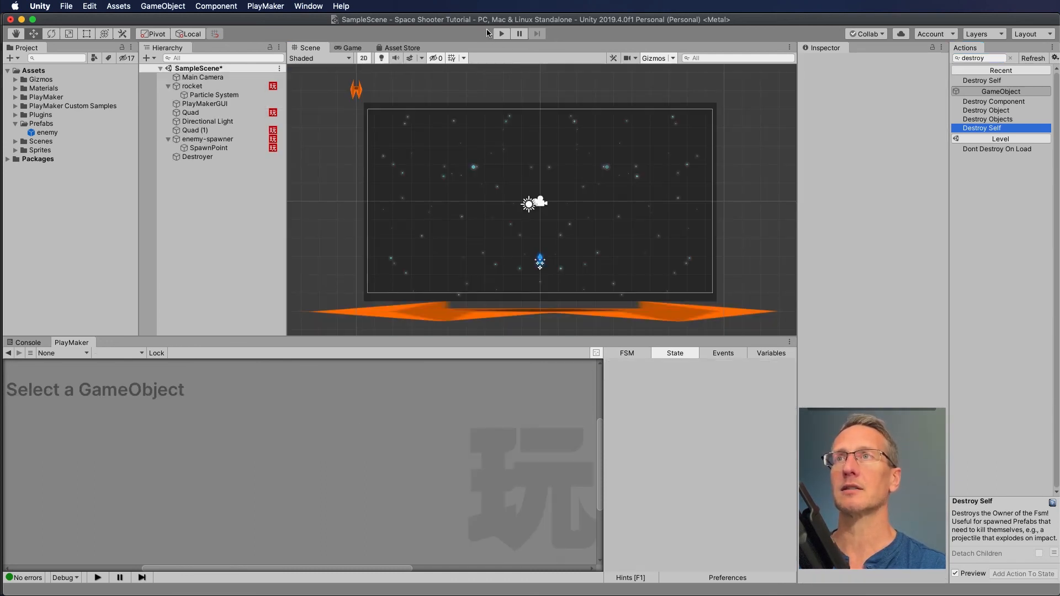
{"action": "left_click", "coordinate": [501, 34]}
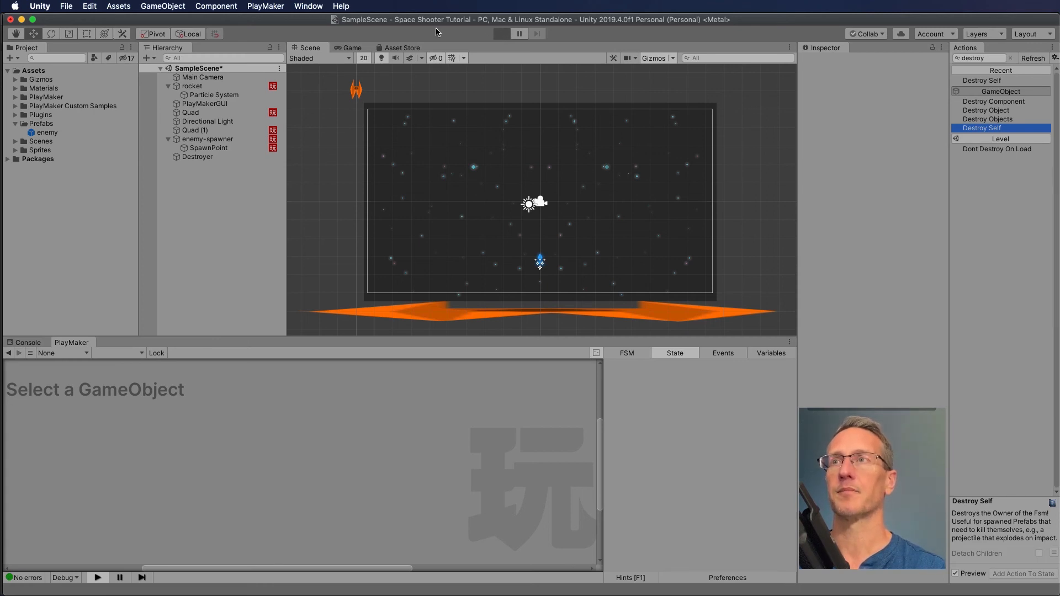
{"action": "left_click", "coordinate": [309, 48]}
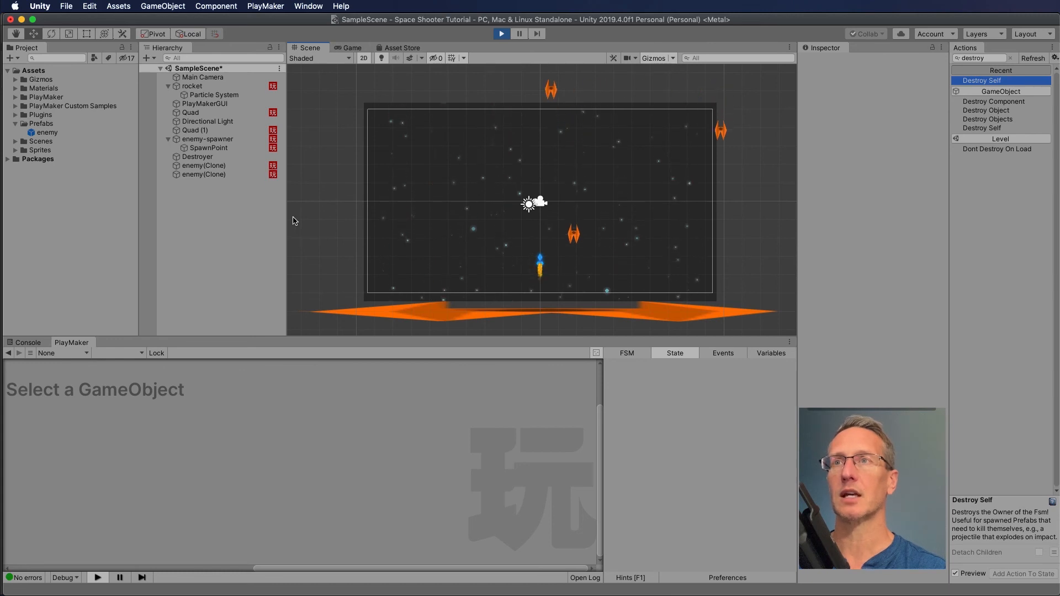